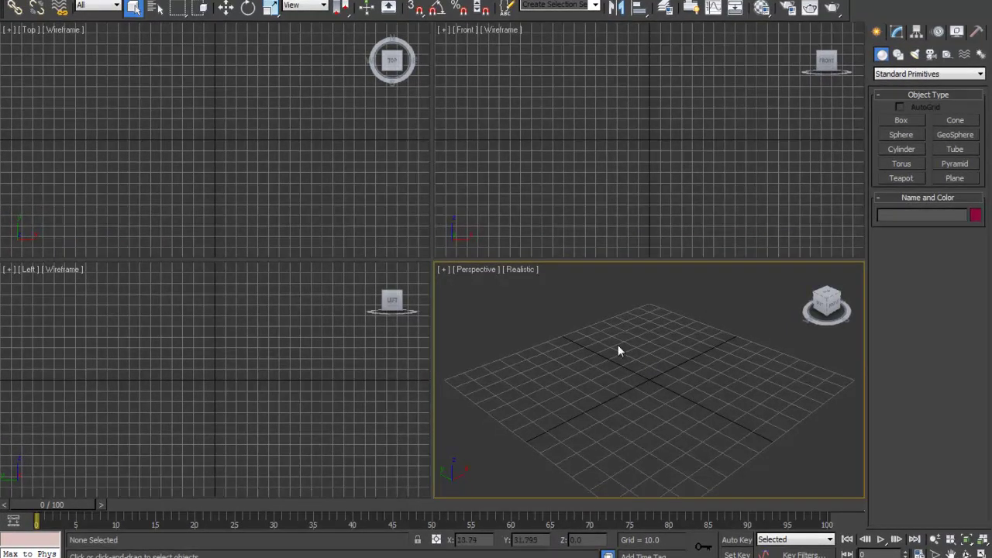
Set the perspective viewport's display to Shaded with Edged Faces.
{"action": "left_click", "coordinate": [522, 270]}
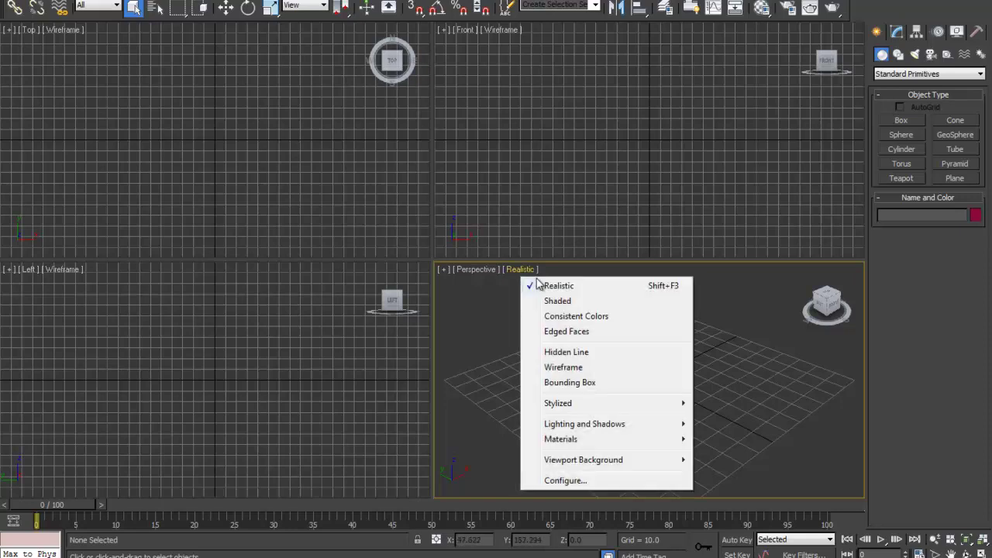
{"action": "left_click", "coordinate": [555, 301]}
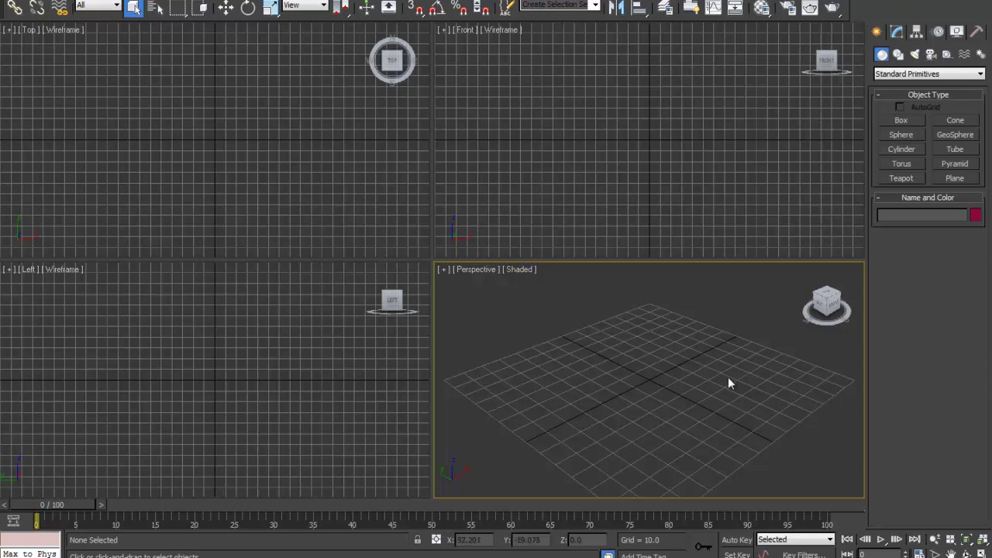
{"action": "left_click", "coordinate": [522, 270]}
{"action": "left_click", "coordinate": [560, 331]}
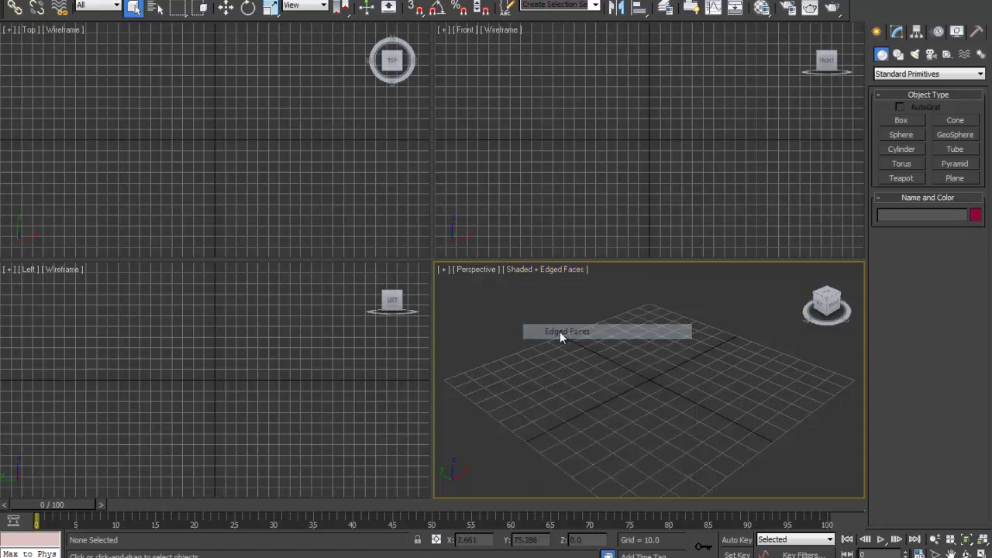
Create a cylinder with 8 sides at the grid centre, with a radius of about 25.5 and a height of about 74.
{"action": "left_click", "coordinate": [899, 150]}
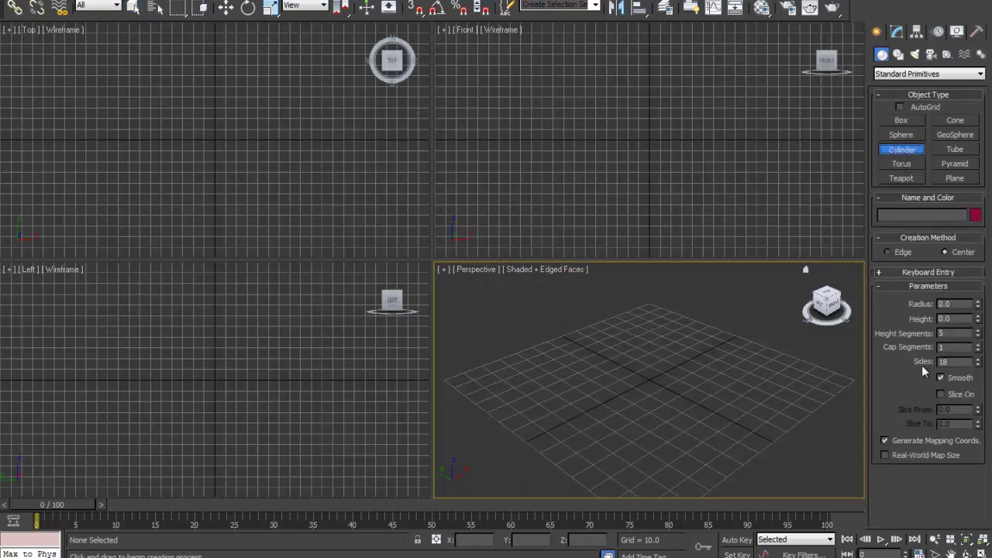
{"action": "double_click", "coordinate": [962, 361]}
{"action": "type", "text": "8"}
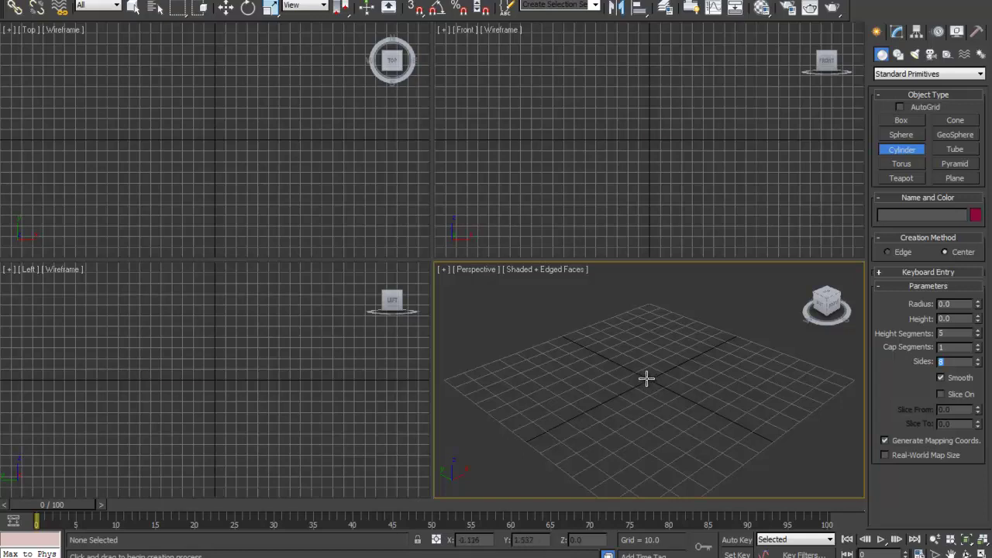
{"action": "left_click_drag", "start_coordinate": [647, 380], "coordinate": [666, 404]}
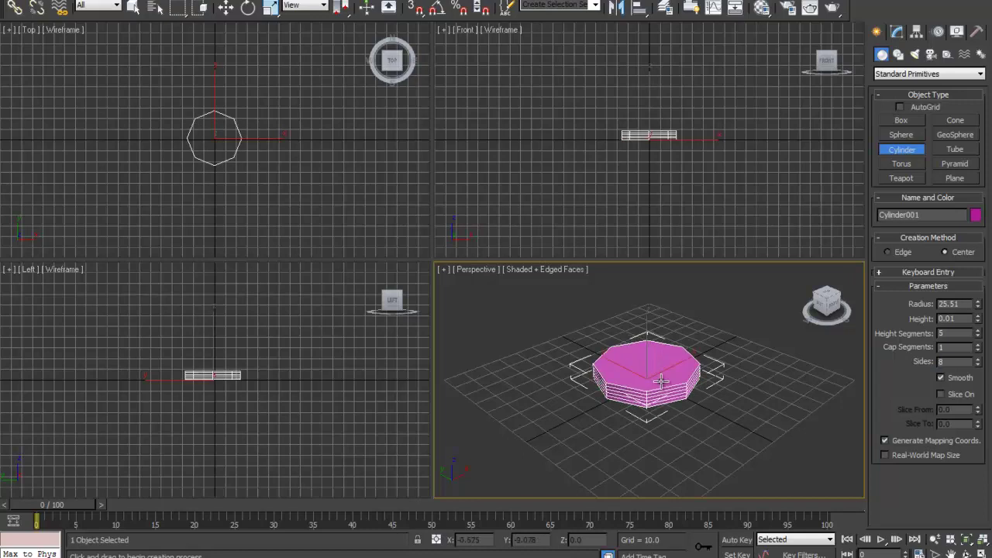
{"action": "middle_click_drag", "start_coordinate": [615, 332], "coordinate": [597, 374]}
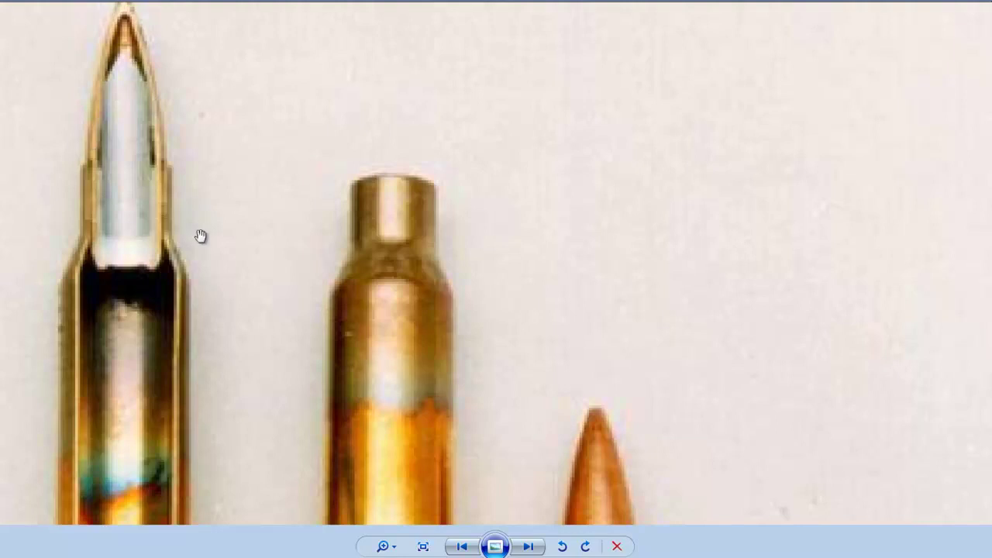
Switch to the picture viewer and compare the reference photos of bullets and cutaway cartridges.
{"action": "key", "text": "Right"}
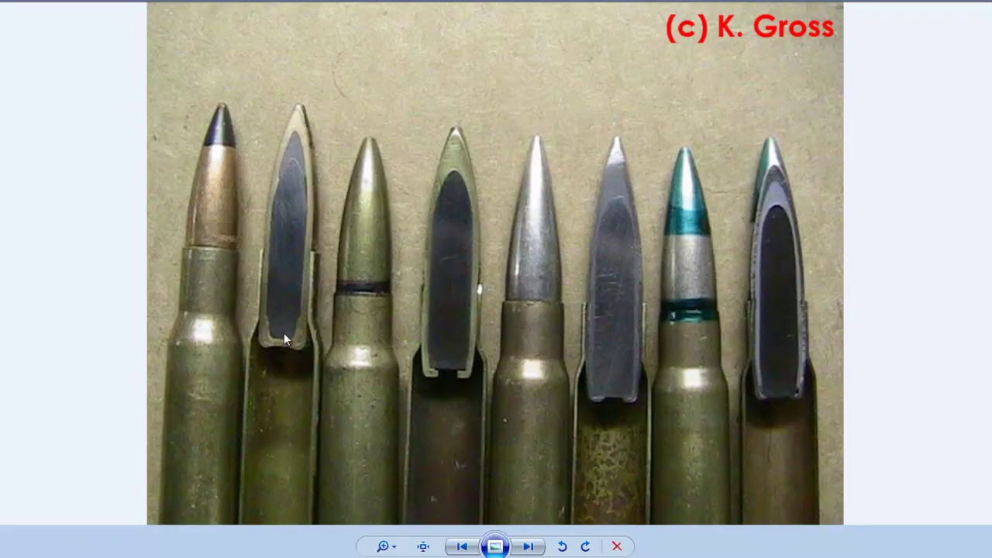
{"action": "key", "text": "Left"}
{"action": "key", "text": "Right"}
{"action": "key", "text": "Left"}
{"action": "key", "text": "Right"}
{"action": "key", "text": "Left"}
{"action": "scroll", "coordinate": [287, 339], "scroll_direction": "down", "scroll_amount": 1}
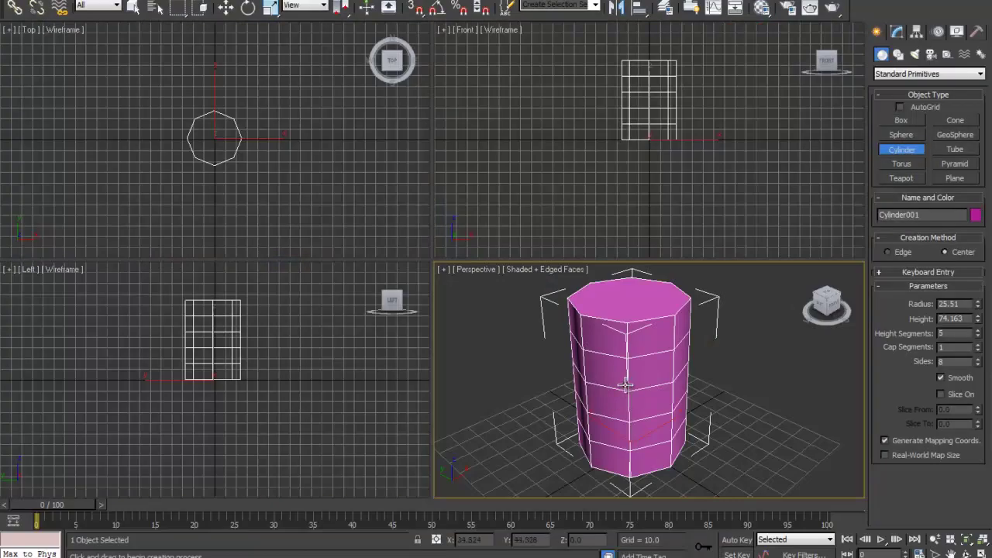
Apply an Edit Poly modifier to the cylinder.
{"action": "mouse_move", "coordinate": [627, 386]}
{"action": "middle_mouse_down"}
{"action": "mouse_move", "coordinate": [603, 399]}
{"action": "mouse_move", "coordinate": [629, 364]}
{"action": "mouse_move", "coordinate": [594, 399]}
{"action": "mouse_move", "coordinate": [638, 405]}
{"action": "mouse_move", "coordinate": [626, 393]}
{"action": "middle_mouse_up"}
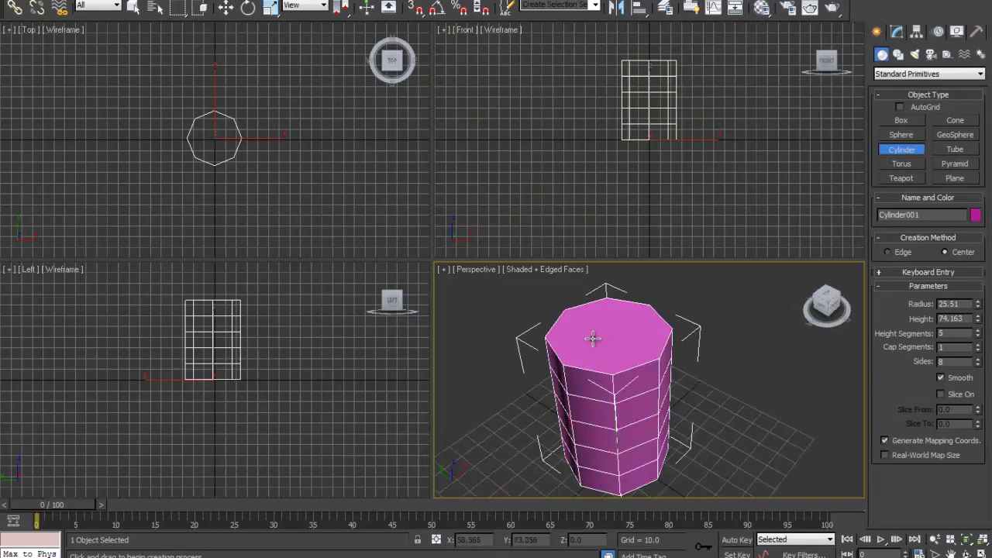
{"action": "middle_click_drag", "start_coordinate": [616, 336], "coordinate": [628, 360], "text": "alt"}
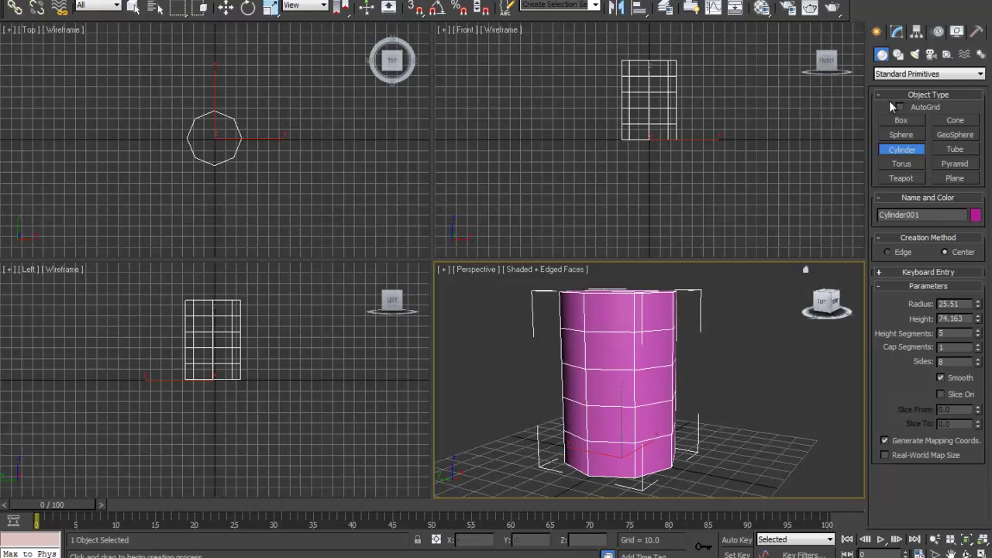
{"action": "left_click", "coordinate": [899, 33]}
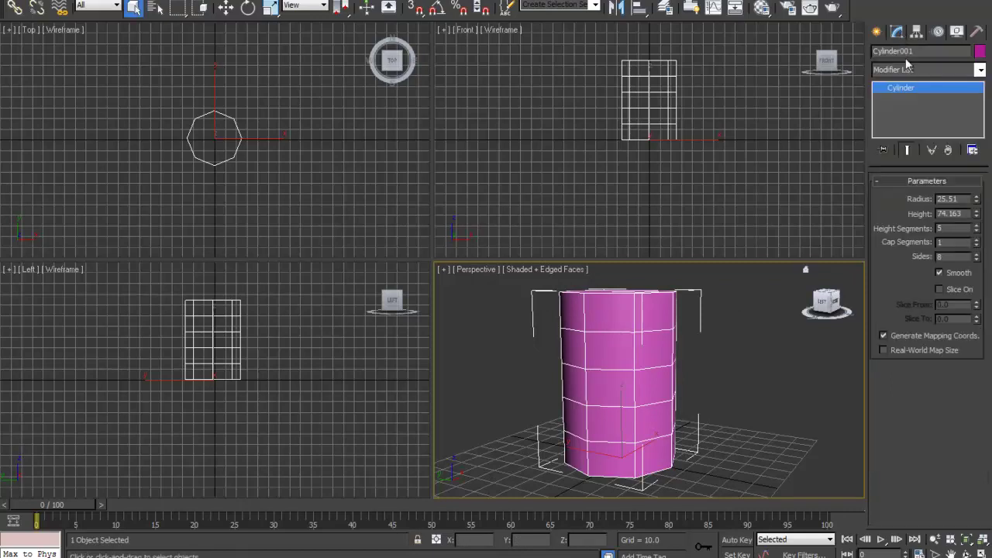
{"action": "left_click", "coordinate": [918, 71]}
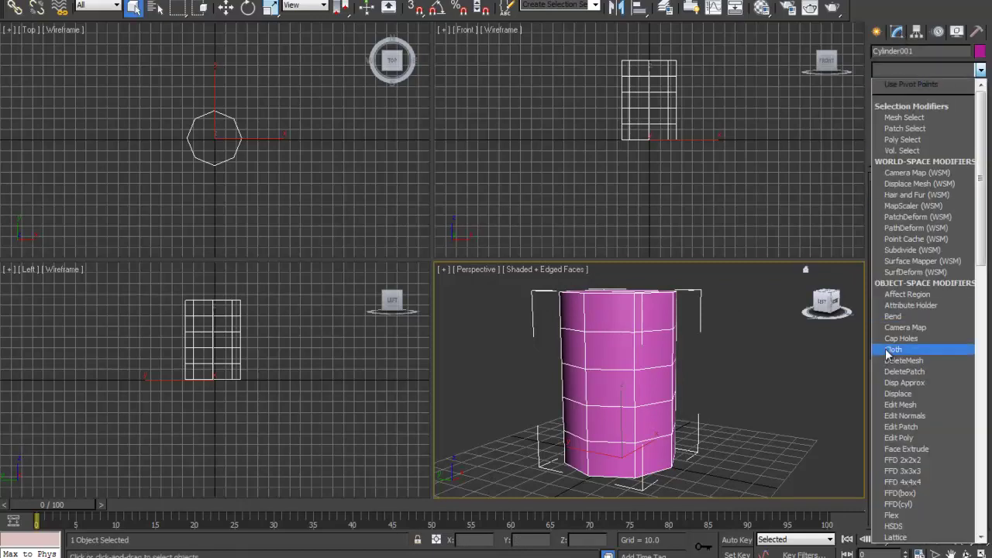
{"action": "left_click", "coordinate": [888, 438]}
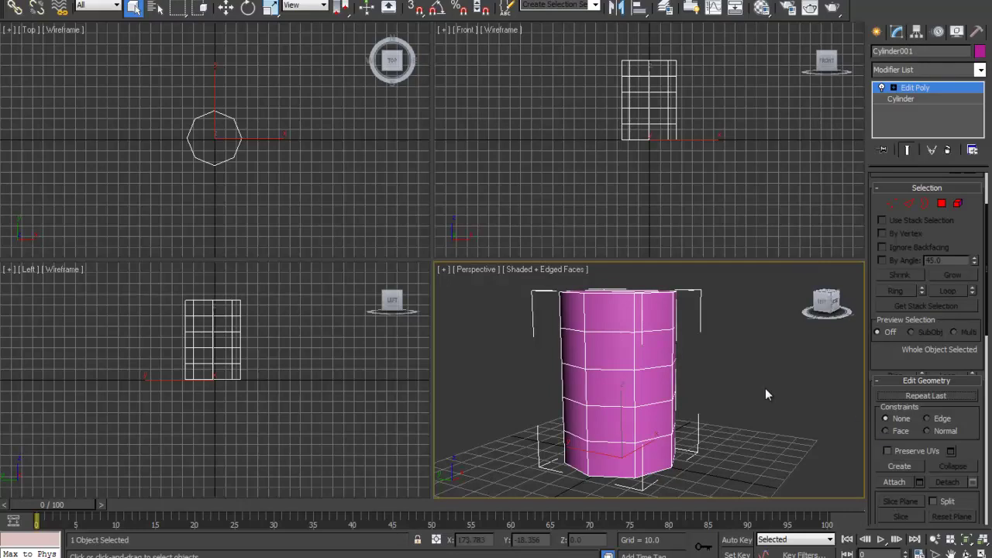
Maximize the perspective viewport and delete the polygon capping the cylinder's upper end.
{"action": "middle_click_drag", "start_coordinate": [741, 380], "coordinate": [709, 385]}
{"action": "key", "text": "alt+w"}
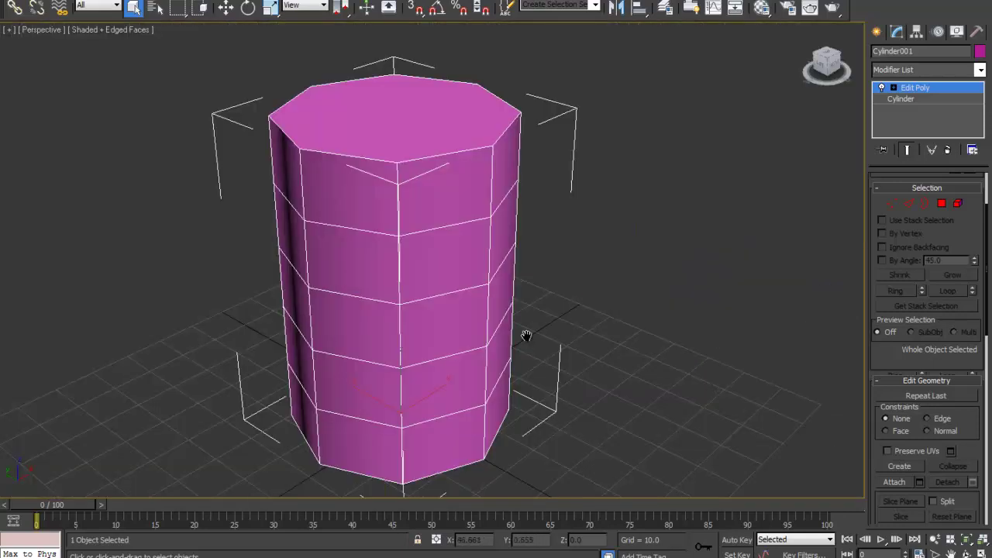
{"action": "middle_click_drag", "start_coordinate": [543, 337], "coordinate": [555, 366]}
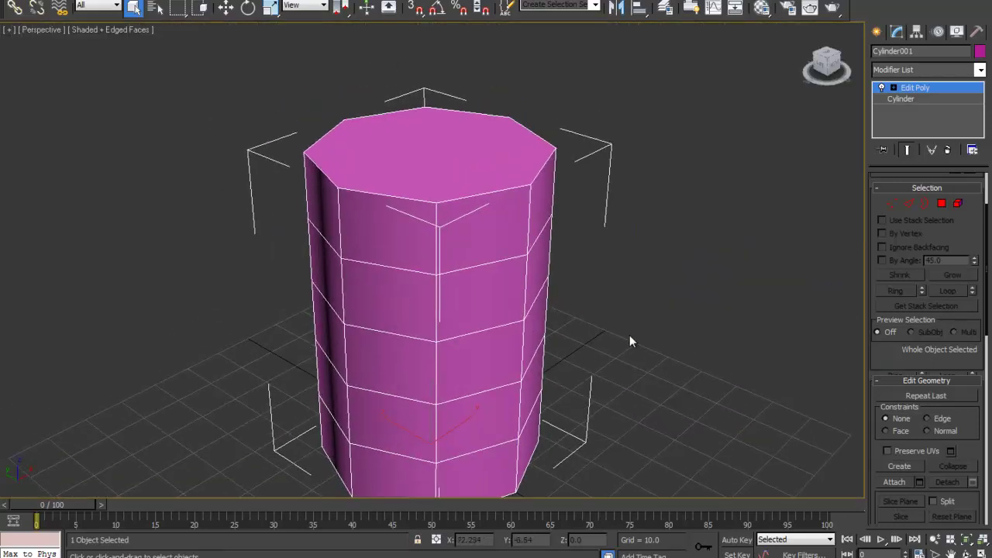
{"action": "key", "text": "4"}
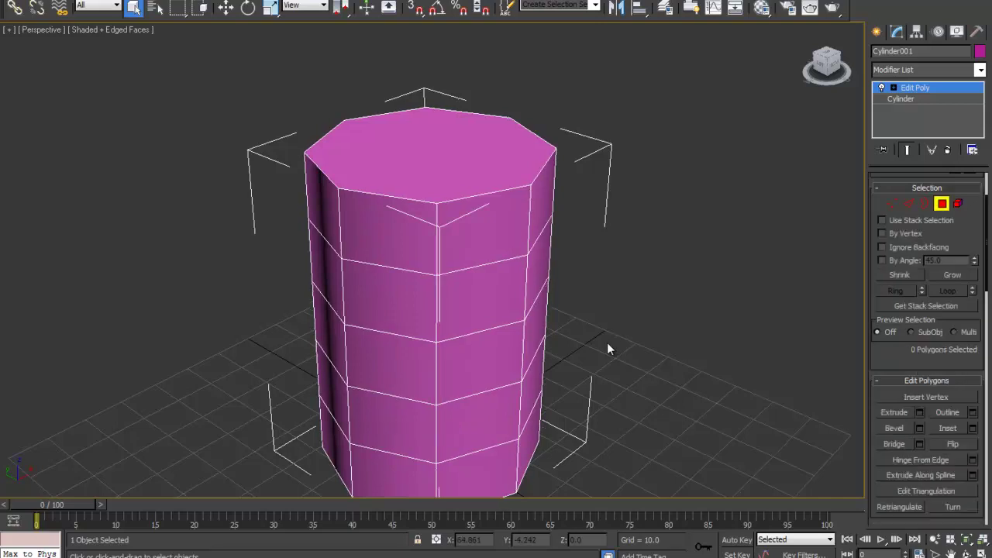
{"action": "left_click", "coordinate": [460, 169]}
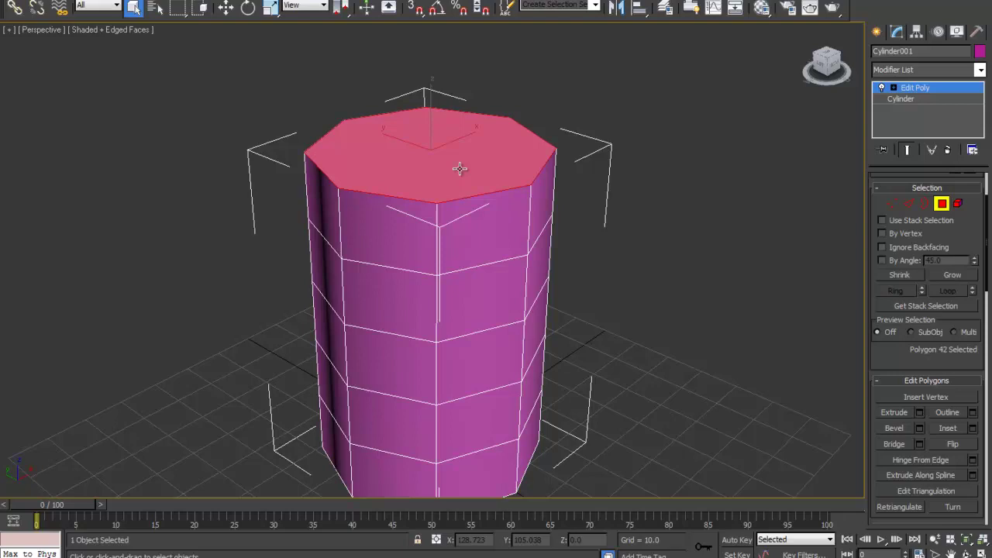
{"action": "key", "text": "Delete"}
Collapse the eight vertices of the cylinder's open upper rim into a single point to form a cone.
{"action": "key", "text": "1"}
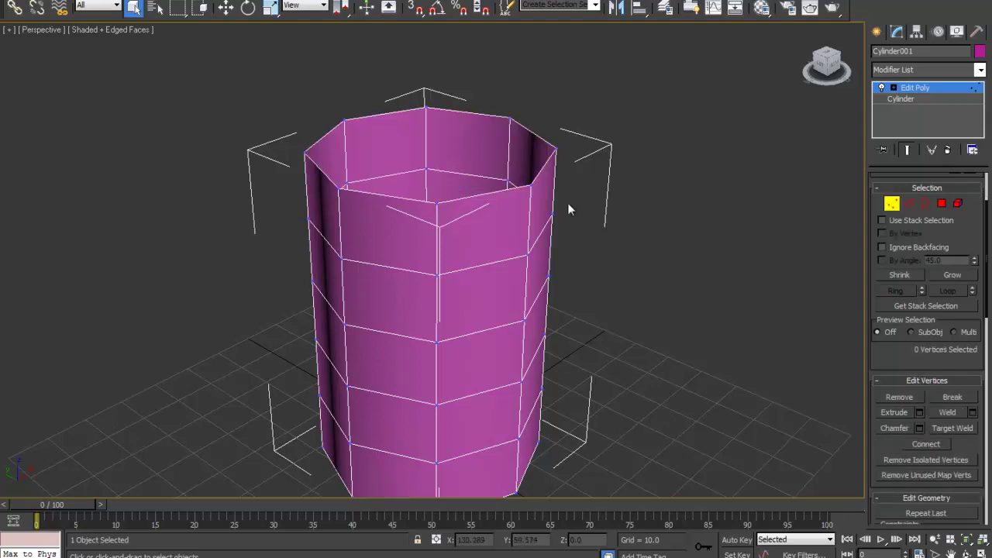
{"action": "middle_click_drag", "start_coordinate": [503, 250], "coordinate": [488, 202], "text": "alt"}
{"action": "left_click_drag", "start_coordinate": [228, 54], "coordinate": [598, 113]}
{"action": "middle_click_drag", "start_coordinate": [577, 197], "coordinate": [592, 202], "text": "alt"}
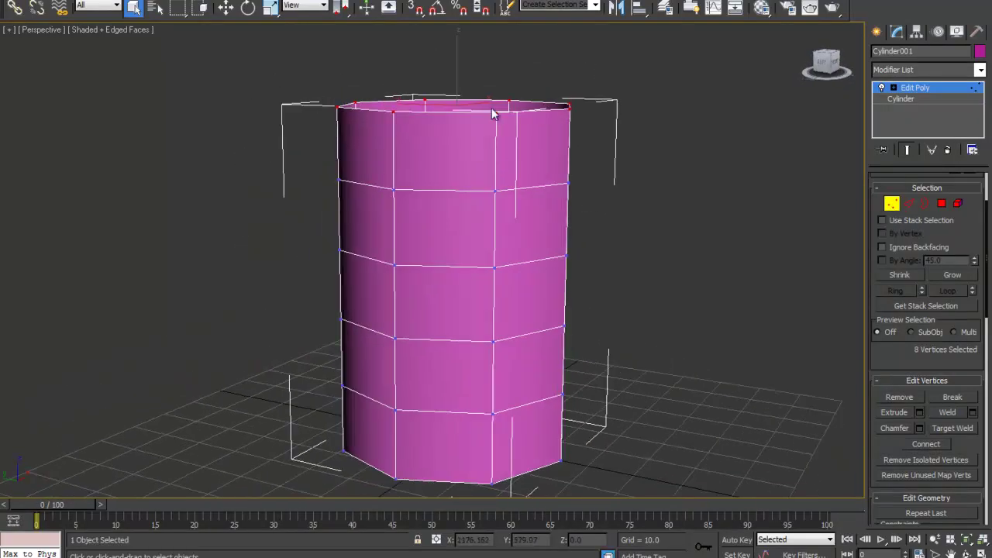
{"action": "left_click_drag", "start_coordinate": [911, 350], "coordinate": [912, 204]}
{"action": "left_click", "coordinate": [945, 436]}
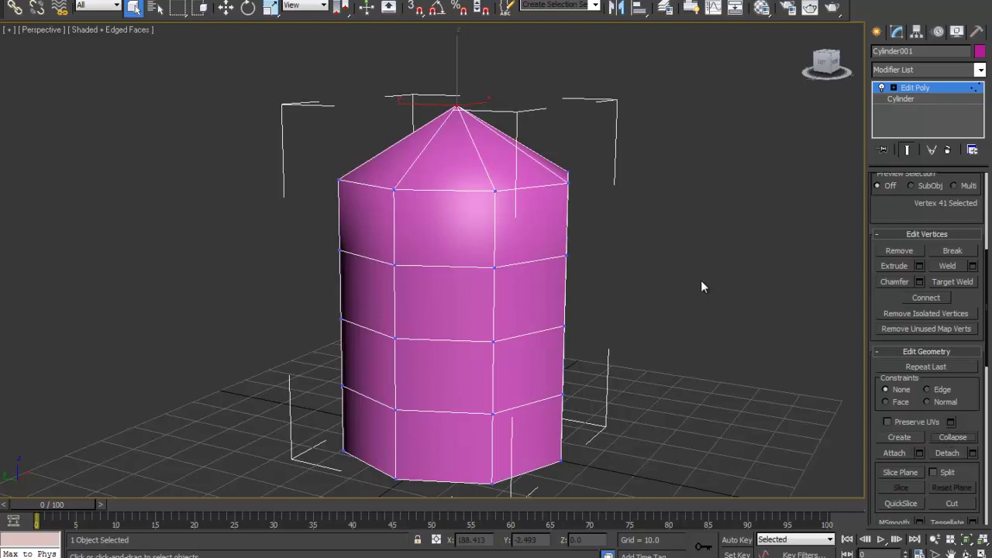
Delete seven of the eight triangular polygons forming the cone, keeping a single triangle.
{"action": "middle_click_drag", "start_coordinate": [650, 201], "coordinate": [611, 211], "text": "alt"}
{"action": "middle_click_drag", "start_coordinate": [611, 211], "coordinate": [504, 237]}
{"action": "scroll", "coordinate": [613, 263], "scroll_direction": "up", "scroll_amount": 3}
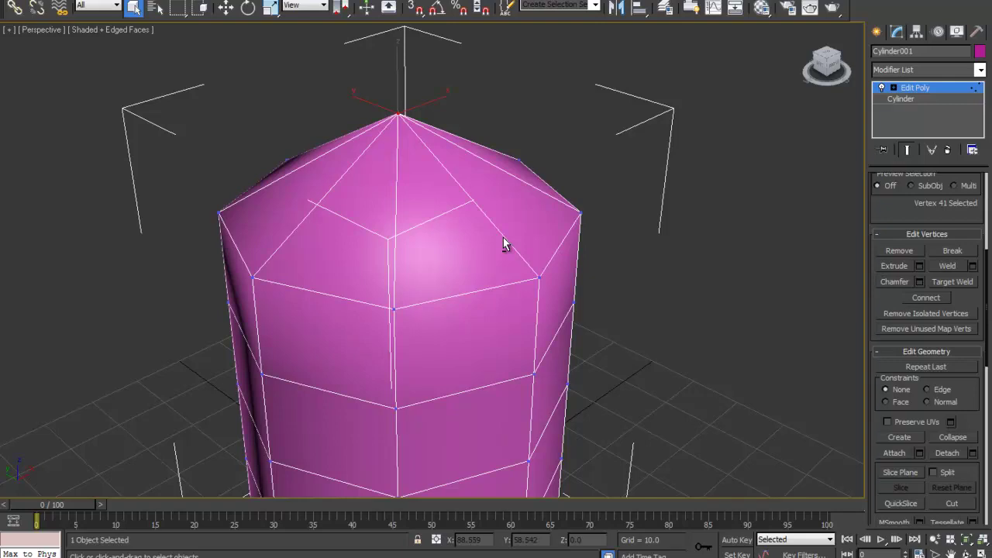
{"action": "middle_click_drag", "start_coordinate": [497, 257], "coordinate": [474, 289], "text": "alt"}
{"action": "key", "text": "4"}
{"action": "left_click", "coordinate": [442, 348]}
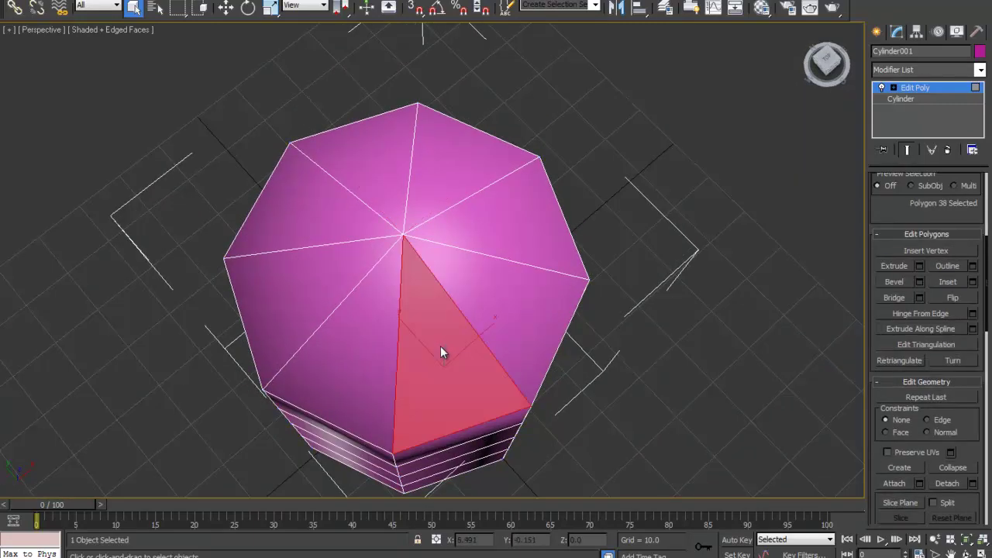
{"action": "left_click", "coordinate": [370, 349], "text": "ctrl"}
{"action": "left_click", "coordinate": [298, 271], "text": "ctrl"}
{"action": "left_click", "coordinate": [309, 231], "text": "ctrl"}
{"action": "left_click", "coordinate": [370, 197], "text": "ctrl"}
{"action": "left_click", "coordinate": [442, 194], "text": "ctrl"}
{"action": "left_click", "coordinate": [478, 237], "text": "ctrl"}
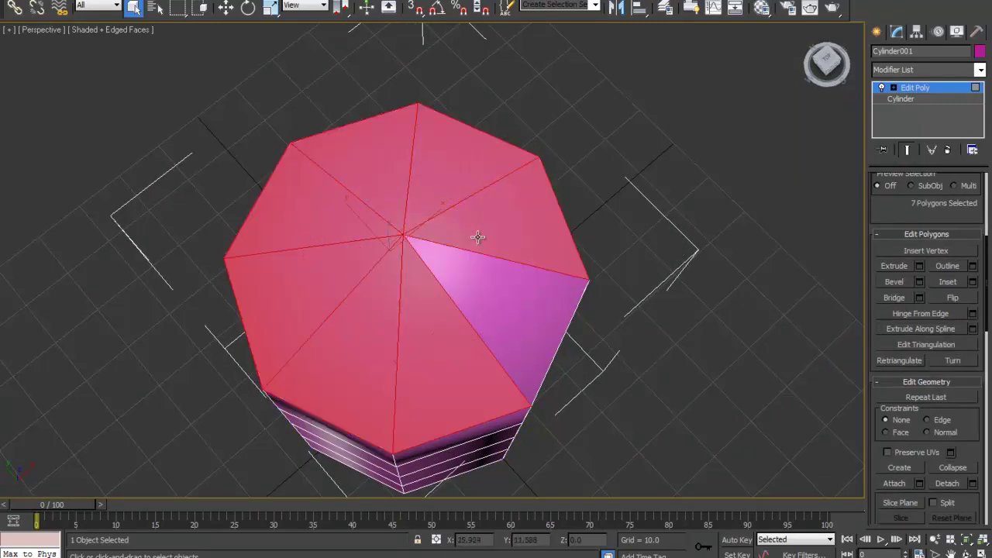
{"action": "key", "text": "Delete"}
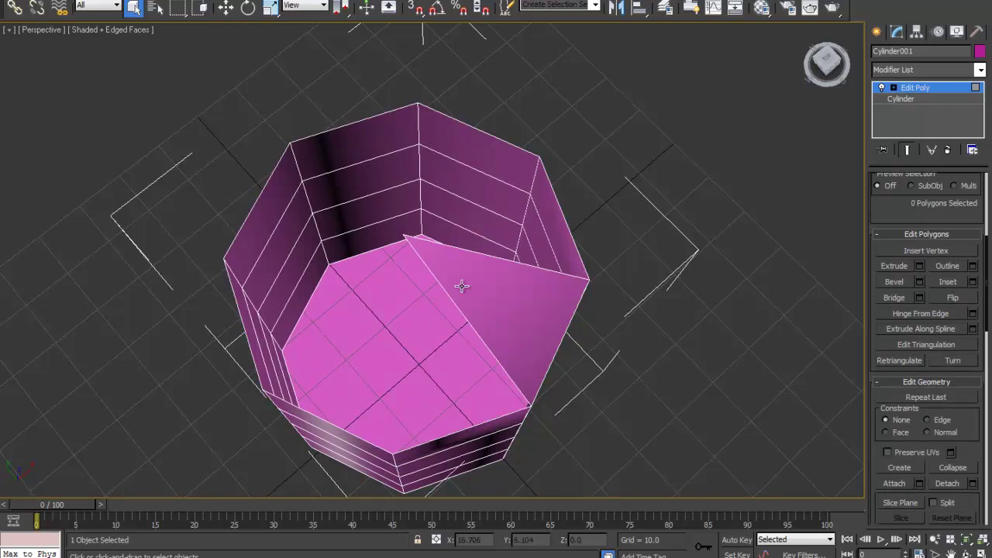
Bridge the remaining triangle's free edge to a rim edge to create a new cone face.
{"action": "key", "text": "2"}
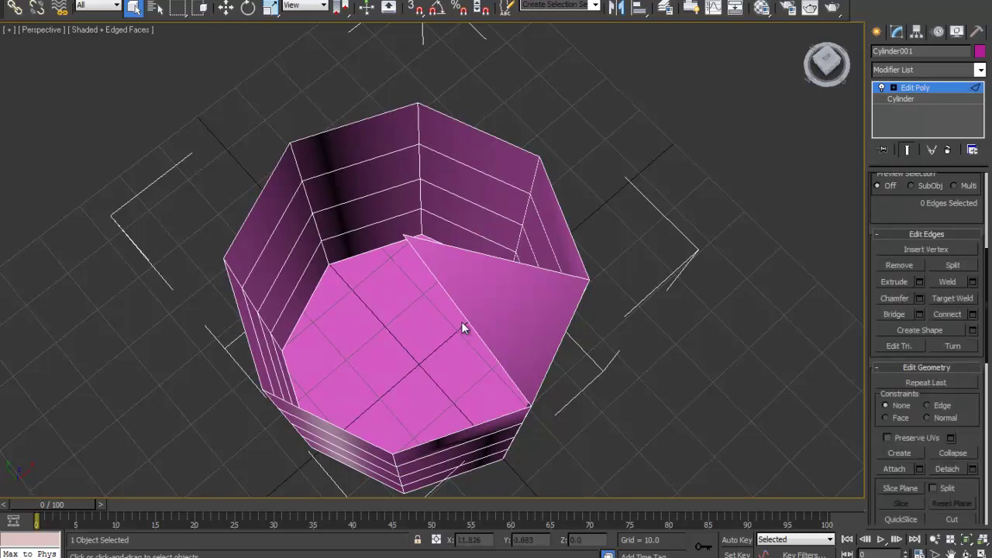
{"action": "left_click", "coordinate": [463, 318]}
{"action": "mouse_move", "coordinate": [463, 317]}
{"action": "middle_mouse_down", "text": "alt"}
{"action": "mouse_move", "coordinate": [483, 286]}
{"action": "mouse_move", "coordinate": [461, 302]}
{"action": "middle_mouse_up", "text": "alt"}
{"action": "left_click", "coordinate": [411, 345], "text": "ctrl"}
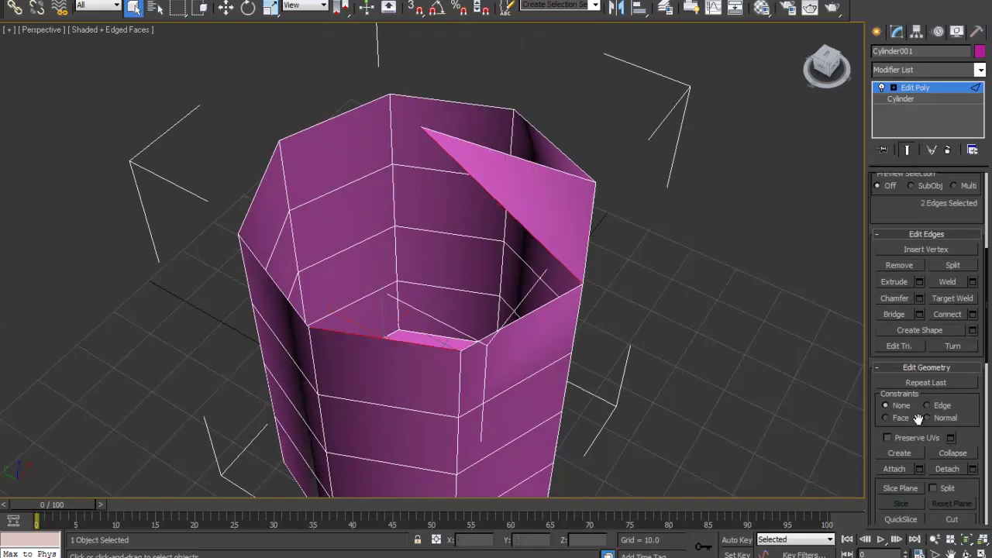
{"action": "left_click", "coordinate": [883, 315]}
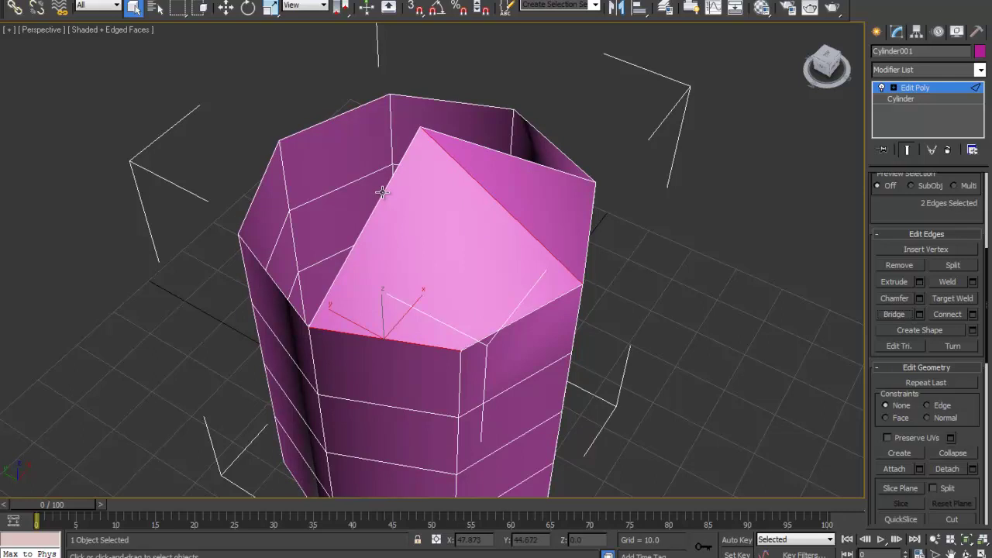
Bridge further cone faces around the tip, joining the newest face's open edge to the adjacent rim edge each time.
{"action": "middle_click_drag", "start_coordinate": [284, 224], "coordinate": [383, 256], "text": "alt"}
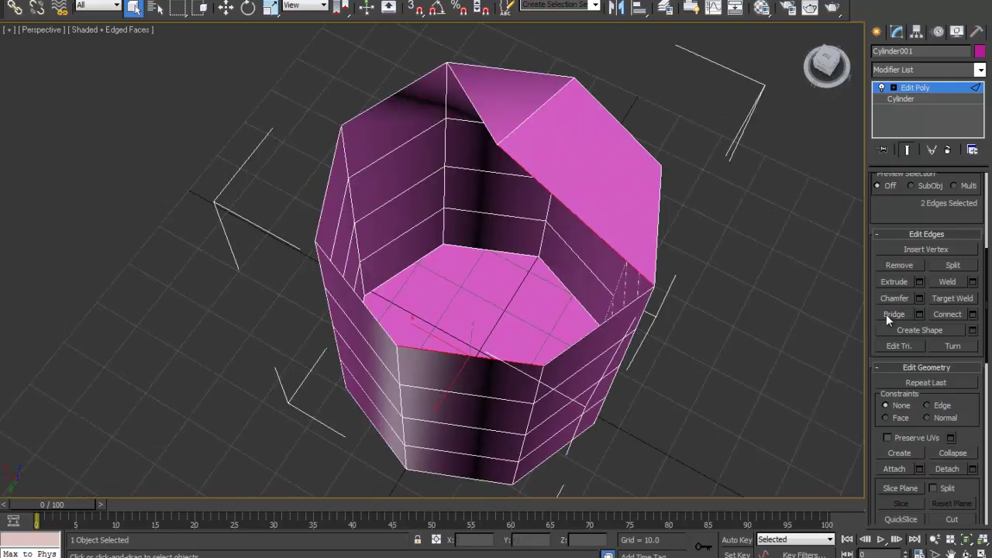
{"action": "left_click", "coordinate": [888, 314]}
{"action": "middle_click_drag", "start_coordinate": [421, 206], "coordinate": [525, 223], "text": "alt"}
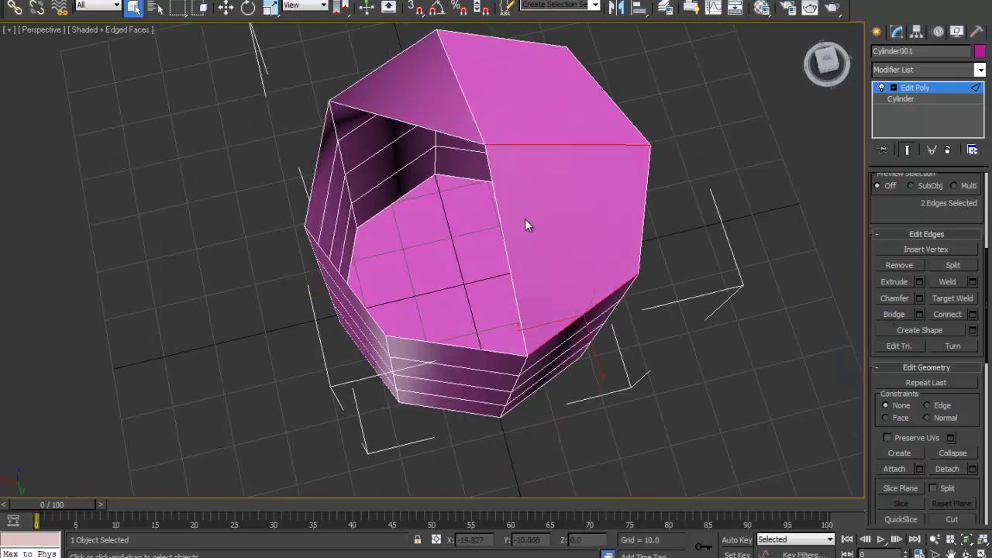
{"action": "left_click", "coordinate": [501, 212]}
{"action": "left_click", "coordinate": [362, 303], "text": "ctrl"}
{"action": "left_click", "coordinate": [894, 314]}
{"action": "middle_click_drag", "start_coordinate": [386, 221], "coordinate": [474, 222], "text": "alt"}
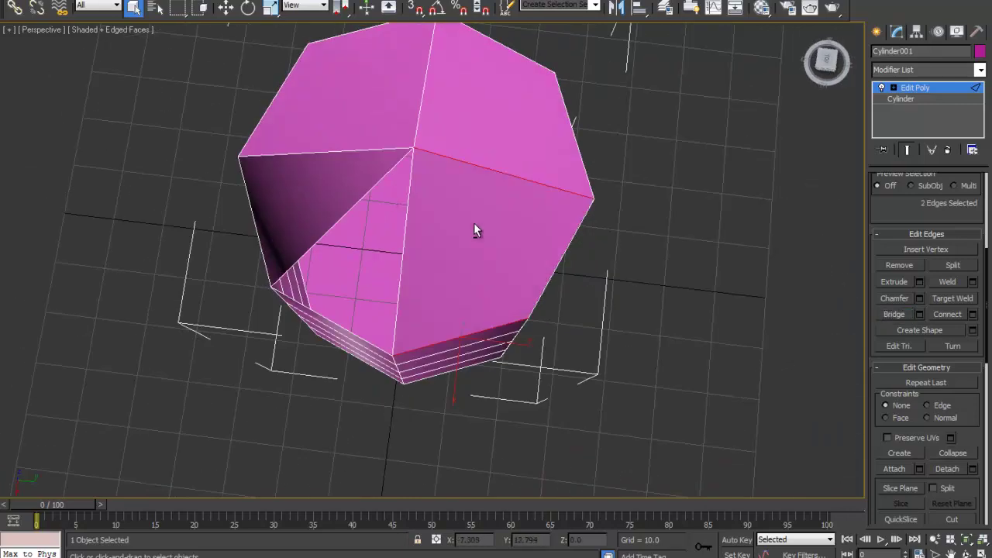
Delete the original leftover triangle and bridge the neighbouring face's open edge to the rim edge across the gap.
{"action": "left_click", "coordinate": [371, 192]}
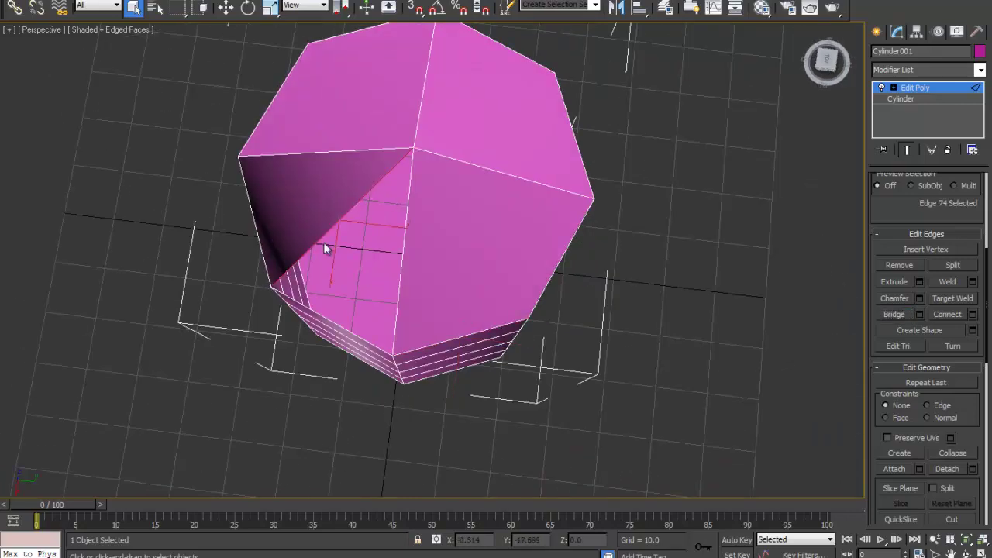
{"action": "key", "text": "Delete"}
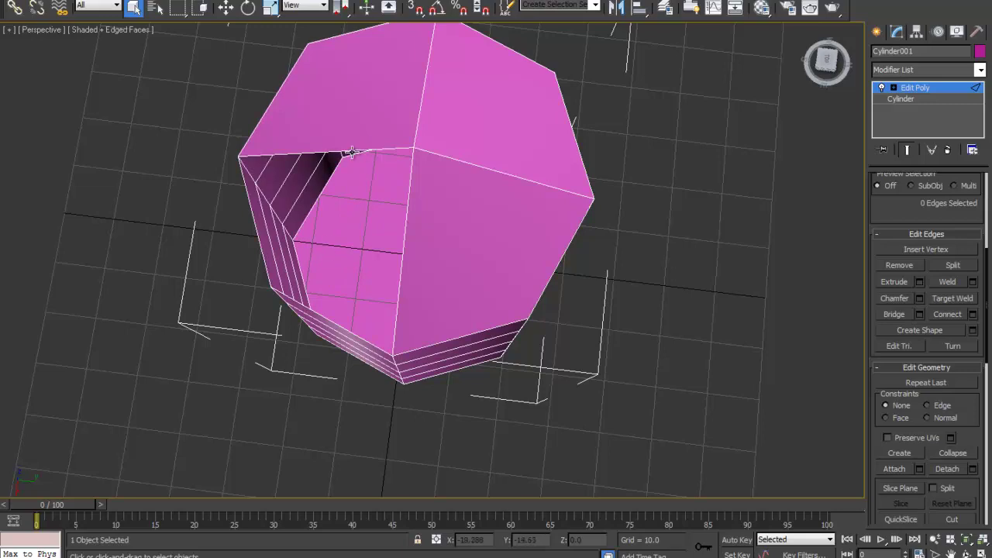
{"action": "left_click", "coordinate": [349, 153]}
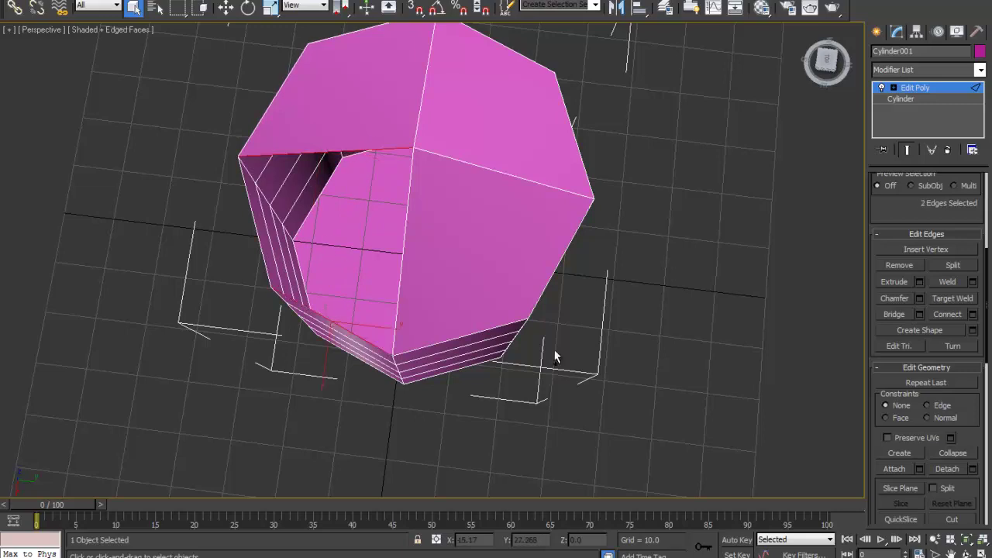
{"action": "left_click", "coordinate": [894, 314]}
{"action": "middle_click_drag", "start_coordinate": [729, 313], "coordinate": [447, 175], "text": "alt"}
Select the eight rim vertices below the cone tip and raise them to a Z of about 72.7.
{"action": "key", "text": "1"}
{"action": "scroll", "coordinate": [618, 178], "scroll_direction": "up", "scroll_amount": 3}
{"action": "middle_click_drag", "start_coordinate": [618, 178], "coordinate": [479, 230], "text": "alt"}
{"action": "middle_click_drag", "start_coordinate": [408, 216], "coordinate": [432, 223]}
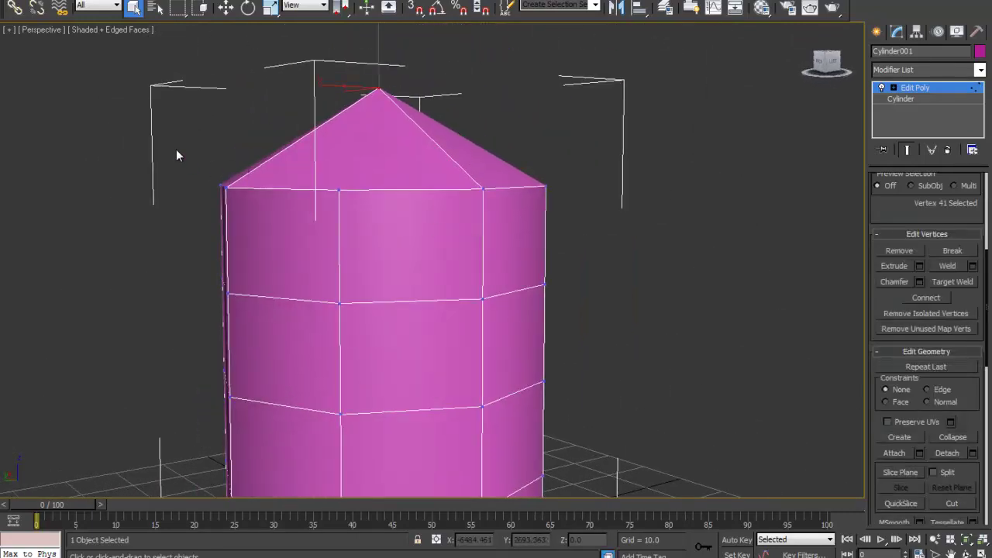
{"action": "left_click_drag", "start_coordinate": [540, 190], "coordinate": [642, 214]}
{"action": "middle_click_drag", "start_coordinate": [589, 215], "coordinate": [384, 124], "text": "alt"}
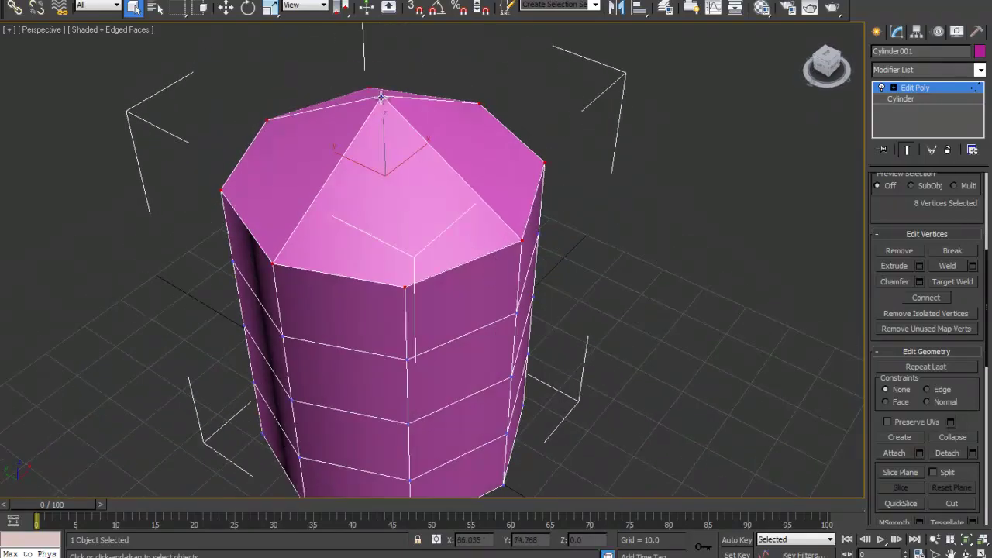
{"action": "middle_click_drag", "start_coordinate": [421, 215], "coordinate": [460, 171], "text": "alt"}
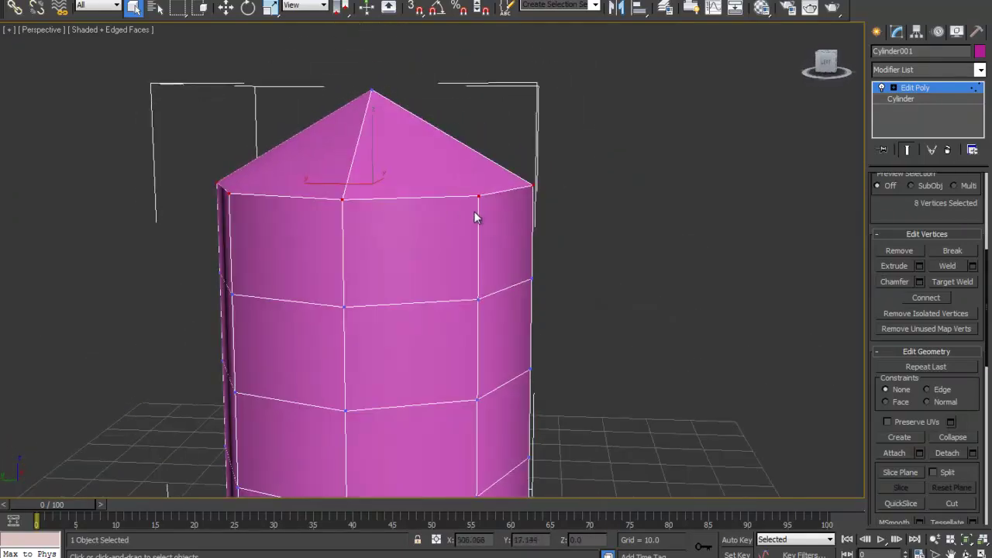
{"action": "key", "text": "w"}
{"action": "middle_click_drag", "start_coordinate": [381, 197], "coordinate": [348, 283]}
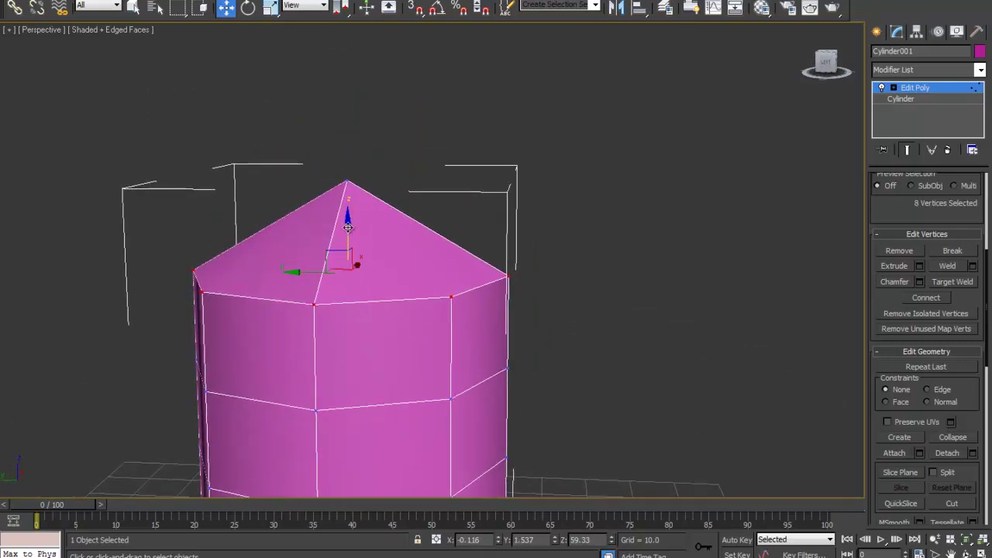
{"action": "left_click_drag", "start_coordinate": [348, 227], "coordinate": [358, 144]}
{"action": "middle_click_drag", "start_coordinate": [429, 196], "coordinate": [432, 195], "text": "alt"}
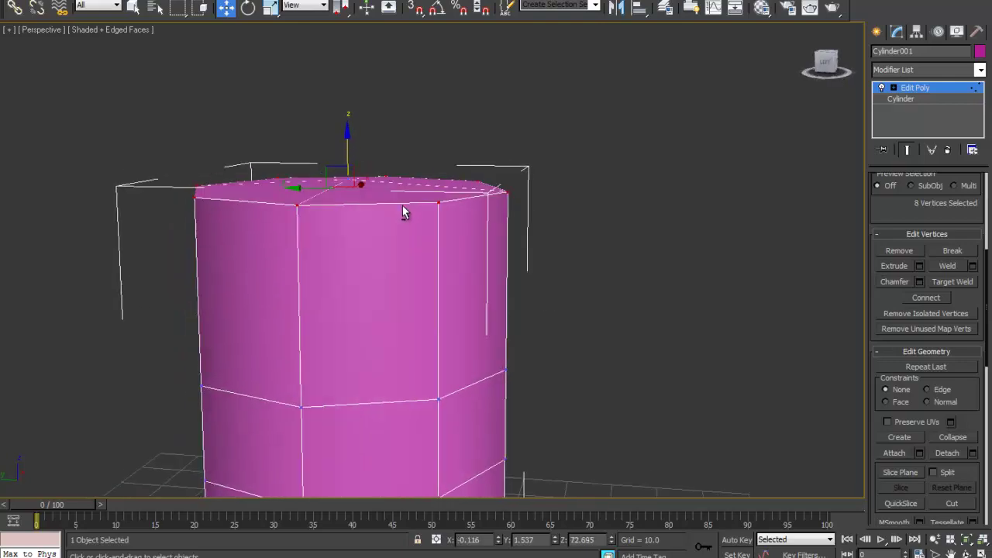
{"action": "middle_click_drag", "start_coordinate": [401, 206], "coordinate": [400, 209], "text": "alt"}
Scale the raised vertex ring inward until it closely surrounds the tip.
{"action": "key", "text": "r"}
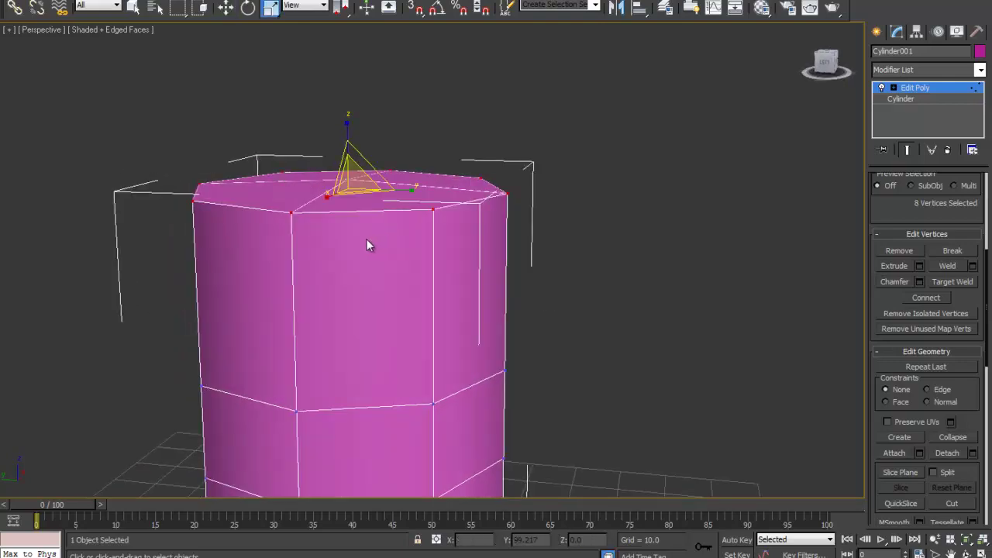
{"action": "middle_click_drag", "start_coordinate": [367, 242], "coordinate": [348, 193], "text": "alt"}
{"action": "left_click_drag", "start_coordinate": [349, 193], "coordinate": [178, 263]}
{"action": "scroll", "coordinate": [337, 341], "scroll_direction": "up", "scroll_amount": 8}
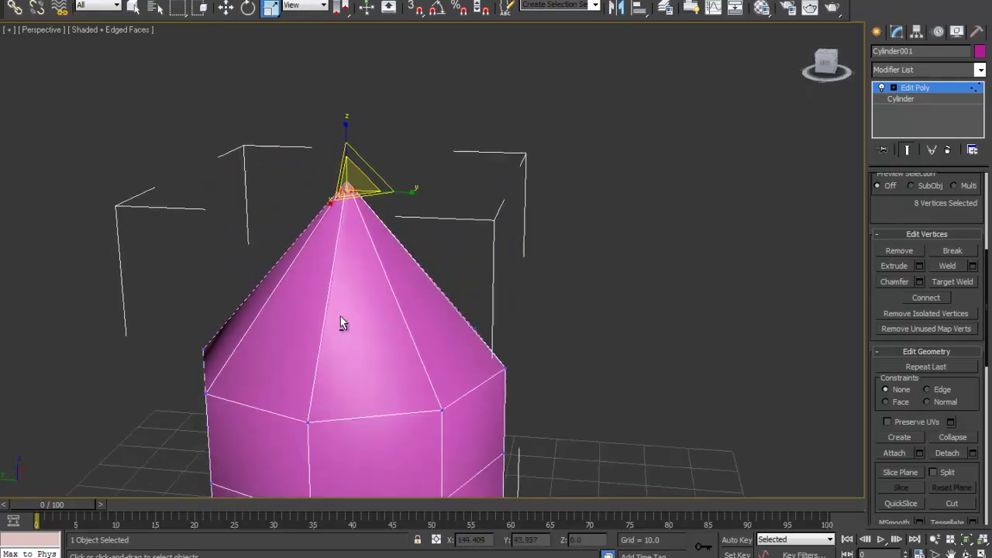
{"action": "middle_click_drag", "start_coordinate": [391, 383], "coordinate": [423, 366]}
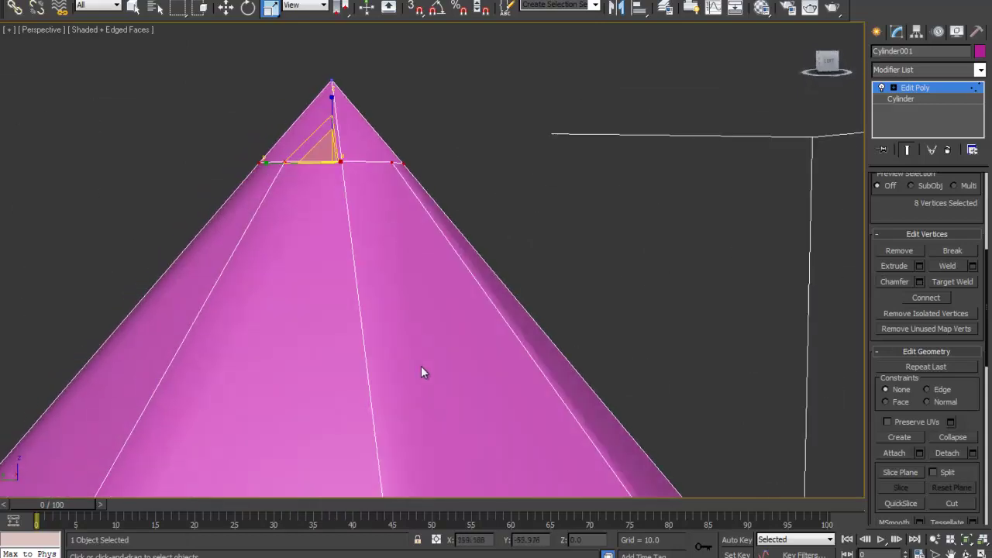
Move the small vertex ring up to a Z of about 73.2, just beneath the tip vertex.
{"action": "key", "text": "w"}
{"action": "left_click_drag", "start_coordinate": [331, 125], "coordinate": [331, 94]}
{"action": "scroll", "coordinate": [440, 344], "scroll_direction": "down", "scroll_amount": 5}
{"action": "scroll", "coordinate": [416, 349], "scroll_direction": "down", "scroll_amount": 5}
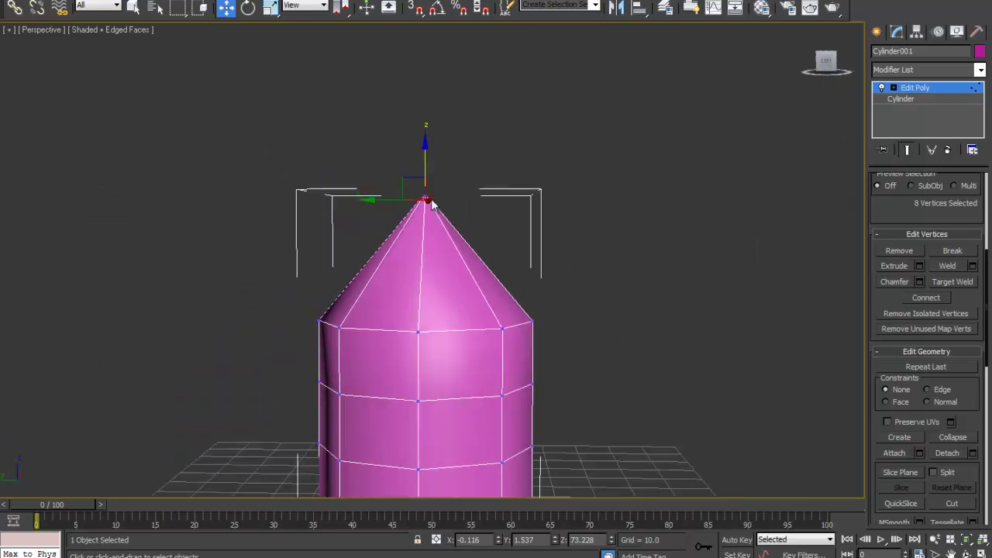
{"action": "middle_click_drag", "start_coordinate": [416, 348], "coordinate": [383, 263], "text": "alt"}
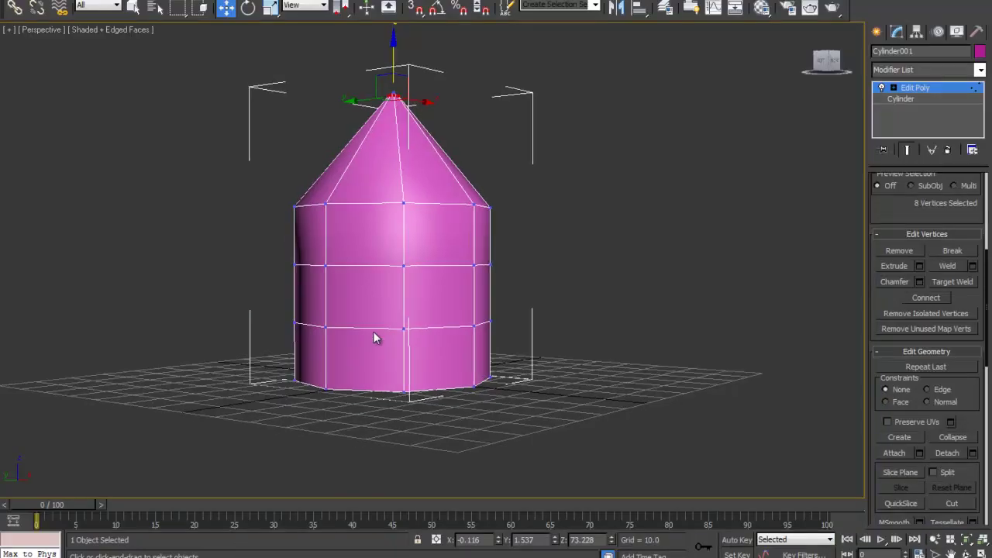
Delete the two lowest vertex rows of the cylinder body.
{"action": "left_click_drag", "start_coordinate": [650, 491], "coordinate": [650, 490]}
{"action": "middle_click_drag", "start_coordinate": [582, 339], "coordinate": [512, 343], "text": "alt"}
{"action": "key", "text": "Delete"}
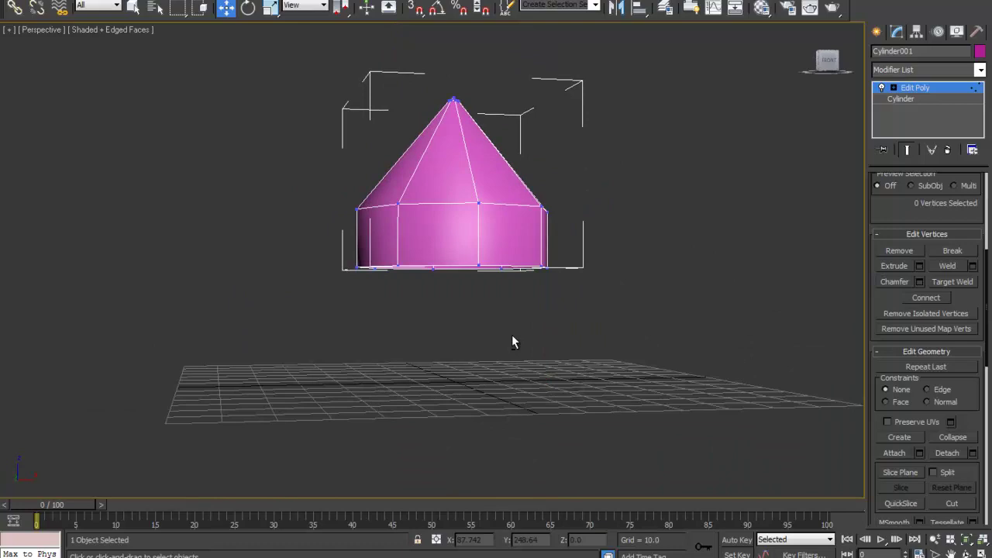
Move the sixteen remaining body vertices down to a Z of about 24 to lengthen the cone.
{"action": "key", "text": "2"}
{"action": "middle_click_drag", "start_coordinate": [461, 295], "coordinate": [352, 258], "text": "alt"}
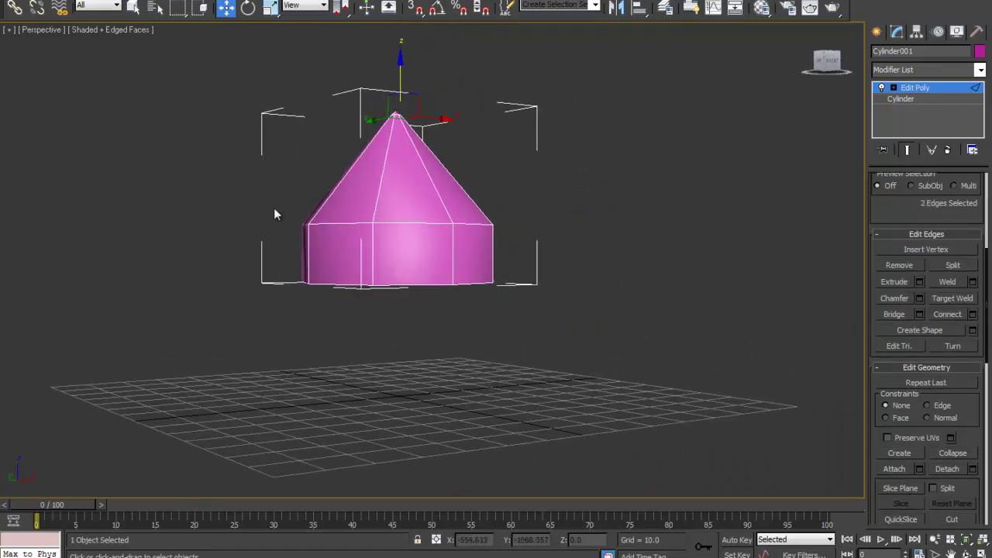
{"action": "key", "text": "1"}
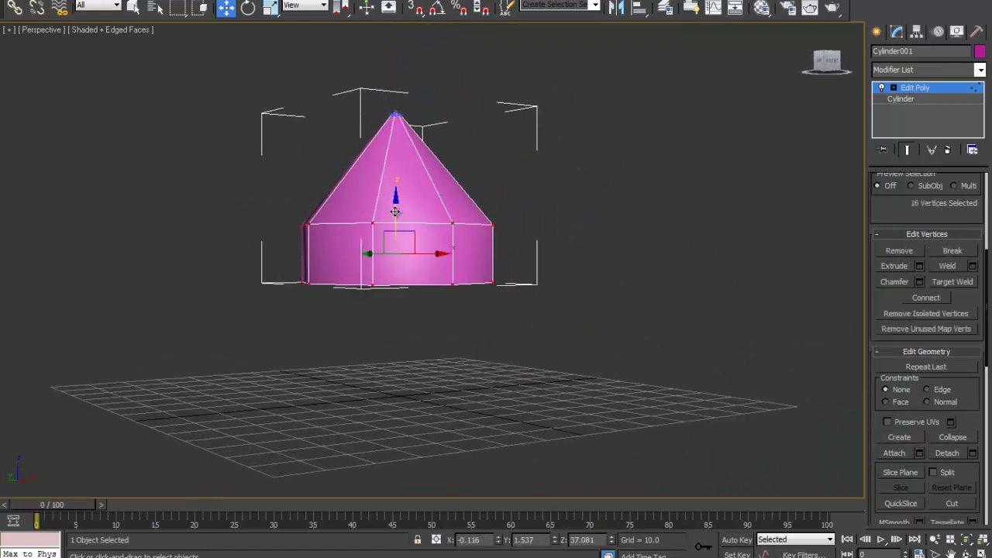
{"action": "left_click_drag", "start_coordinate": [395, 211], "coordinate": [398, 261]}
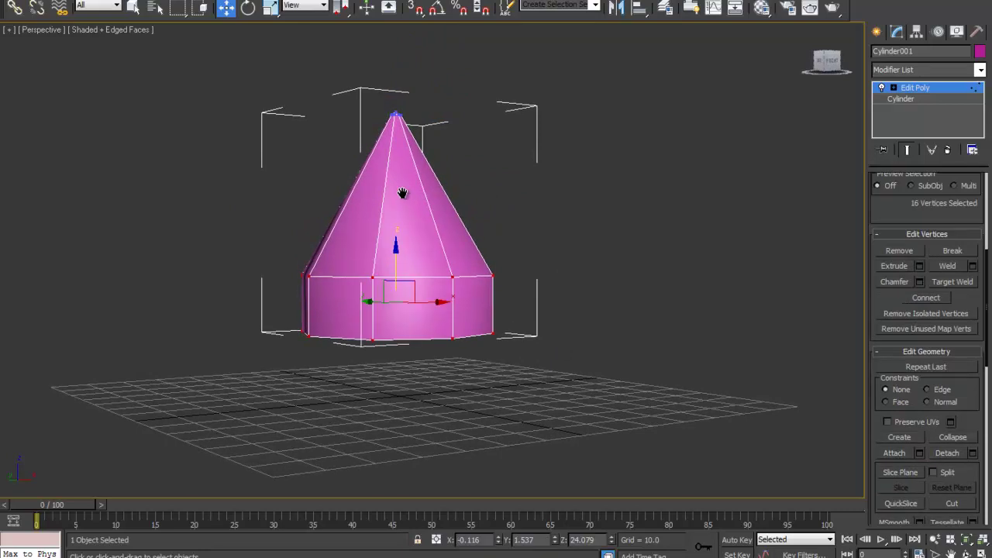
{"action": "middle_click_drag", "start_coordinate": [403, 203], "coordinate": [405, 223]}
Raise the tip vertex to a Z of about 74.7 to sharpen the point.
{"action": "scroll", "coordinate": [407, 248], "scroll_direction": "up", "scroll_amount": 5}
{"action": "scroll", "coordinate": [398, 237], "scroll_direction": "down", "scroll_amount": 3}
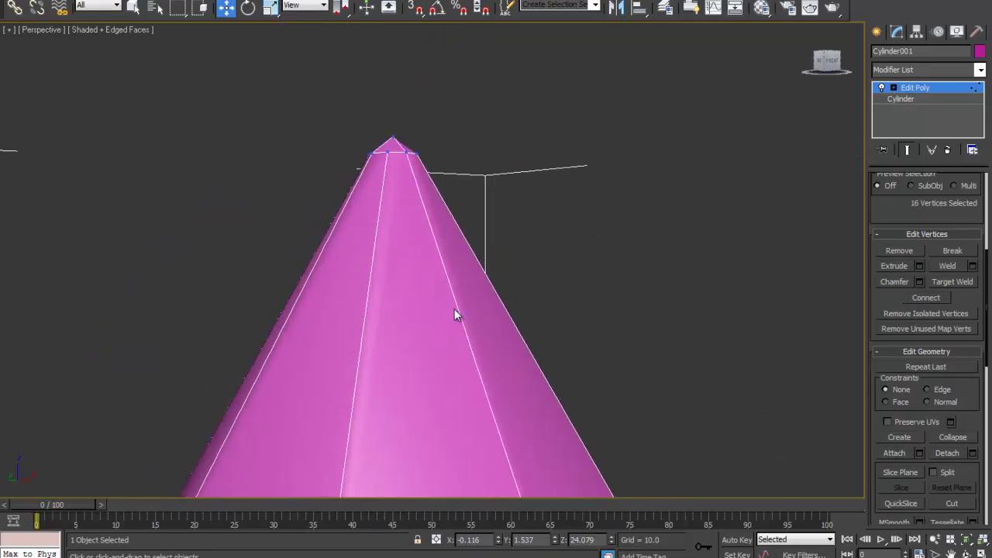
{"action": "left_click", "coordinate": [391, 137]}
{"action": "left_click_drag", "start_coordinate": [390, 93], "coordinate": [391, 81]}
{"action": "scroll", "coordinate": [482, 333], "scroll_direction": "down", "scroll_amount": 3}
{"action": "scroll", "coordinate": [481, 334], "scroll_direction": "down", "scroll_amount": 3}
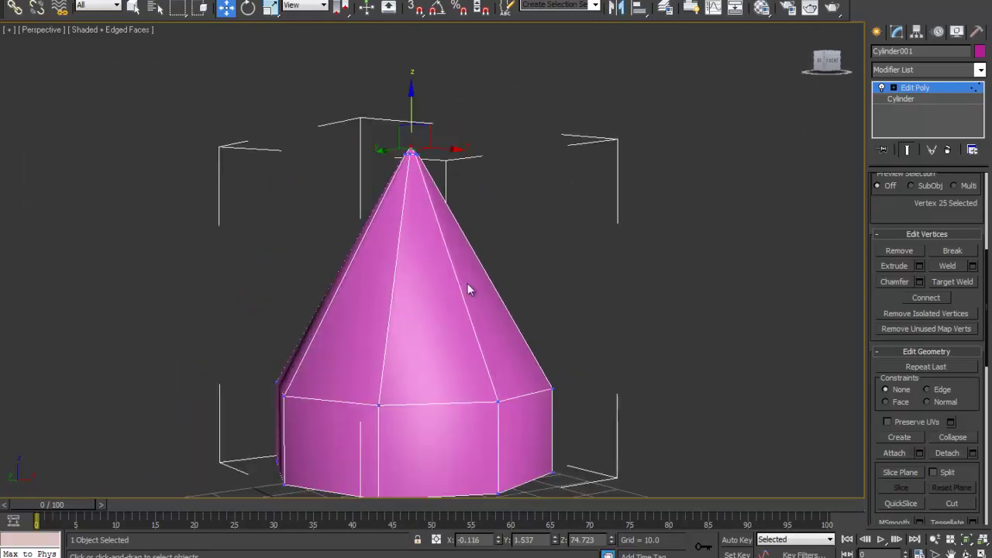
Lower the bottom vertex ring to a Z of about -26 to lengthen the body.
{"action": "middle_click_drag", "start_coordinate": [443, 435], "coordinate": [440, 311]}
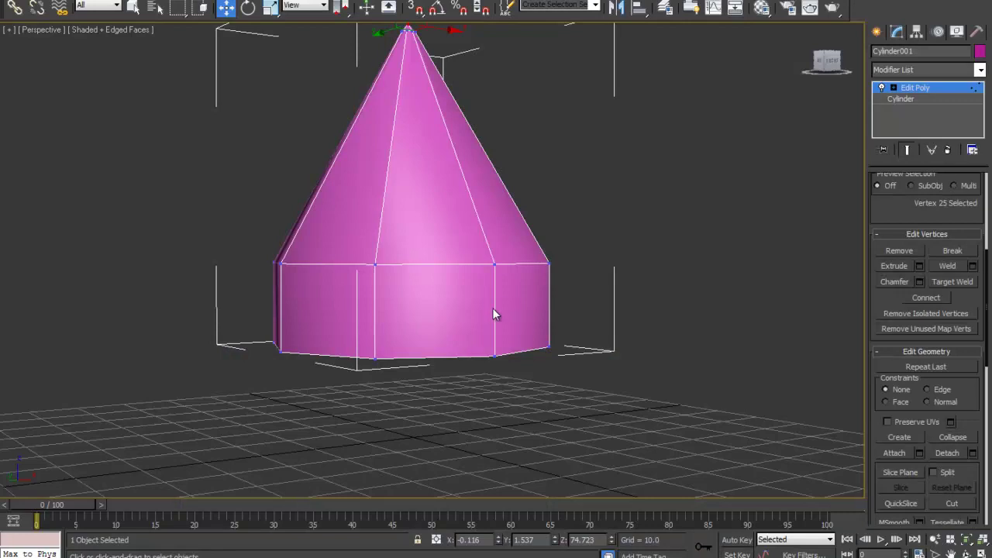
{"action": "scroll", "coordinate": [493, 308], "scroll_direction": "down", "scroll_amount": 2}
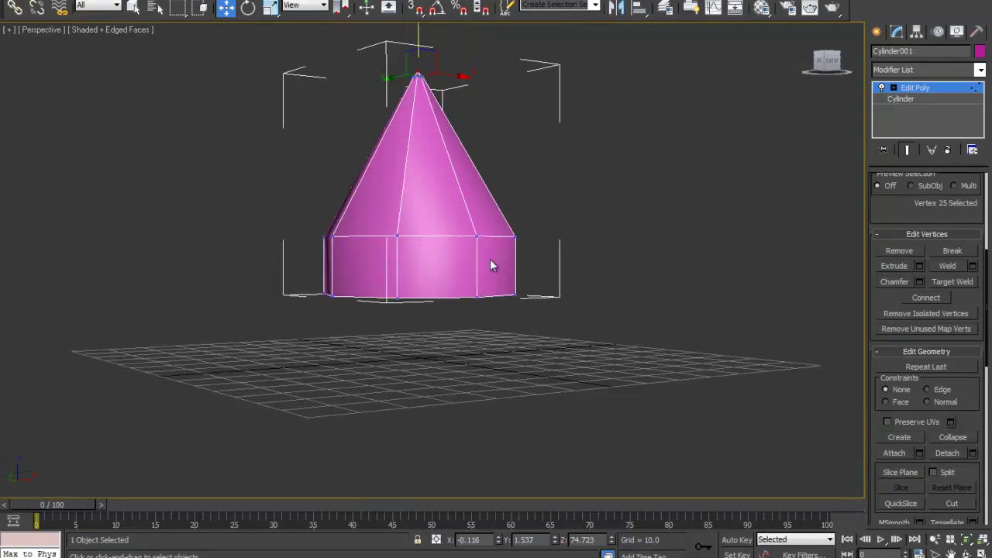
{"action": "left_click_drag", "start_coordinate": [587, 262], "coordinate": [595, 253]}
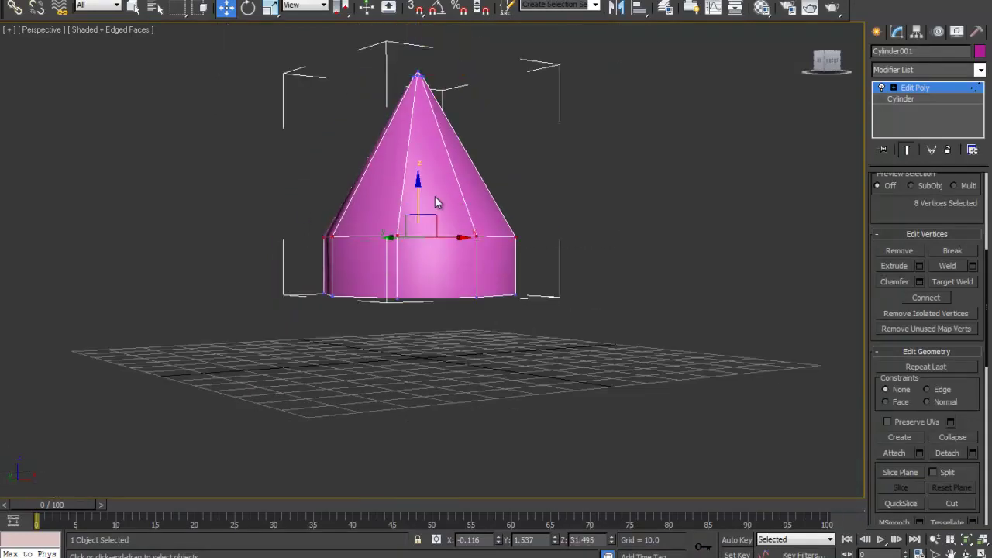
{"action": "left_click_drag", "start_coordinate": [274, 262], "coordinate": [769, 436]}
{"action": "left_click_drag", "start_coordinate": [427, 258], "coordinate": [425, 409]}
Scale the vertex ring at the base of the cone inward so the body tapers toward the tip.
{"action": "left_click_drag", "start_coordinate": [268, 191], "coordinate": [701, 317]}
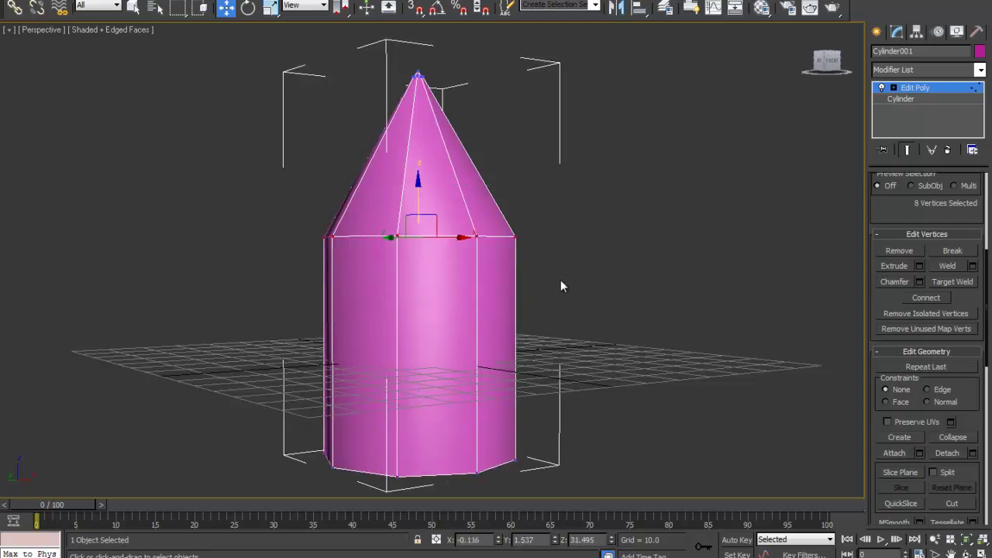
{"action": "key", "text": "r"}
{"action": "middle_click_drag", "start_coordinate": [482, 273], "coordinate": [488, 298], "text": "alt"}
{"action": "left_click_drag", "start_coordinate": [397, 204], "coordinate": [400, 199]}
{"action": "middle_click_drag", "start_coordinate": [399, 200], "coordinate": [407, 198], "text": "alt"}
Select the bottom vertex ring and raise it to a Z of about -6.5, shortening the body.
{"action": "left_click", "coordinate": [370, 386]}
{"action": "left_click_drag", "start_coordinate": [512, 460], "coordinate": [515, 462]}
{"action": "middle_click_drag", "start_coordinate": [452, 376], "coordinate": [438, 404], "text": "alt"}
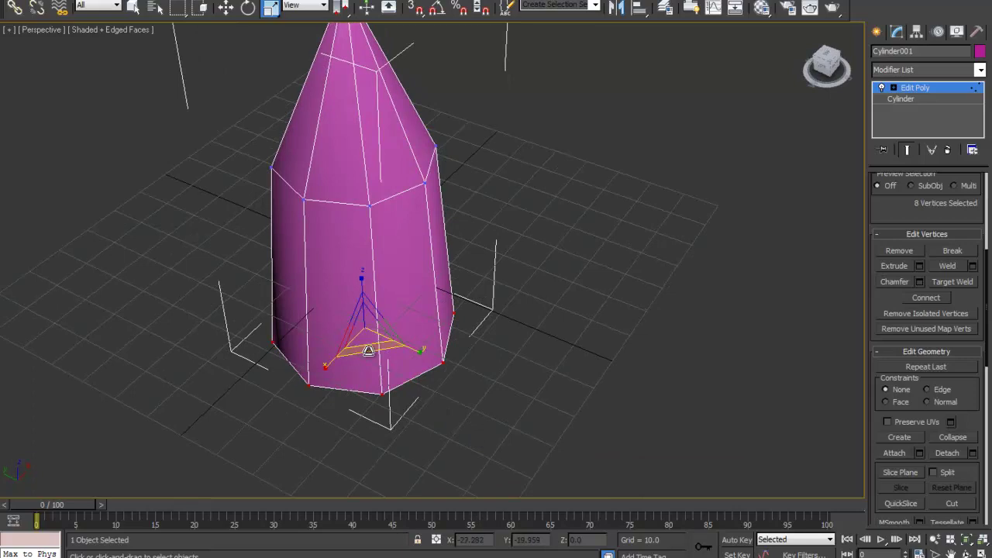
{"action": "key", "text": "w"}
{"action": "mouse_move", "coordinate": [379, 315]}
{"action": "middle_mouse_down", "text": "alt"}
{"action": "mouse_move", "coordinate": [371, 286]}
{"action": "mouse_move", "coordinate": [371, 332]}
{"action": "middle_mouse_up", "text": "alt"}
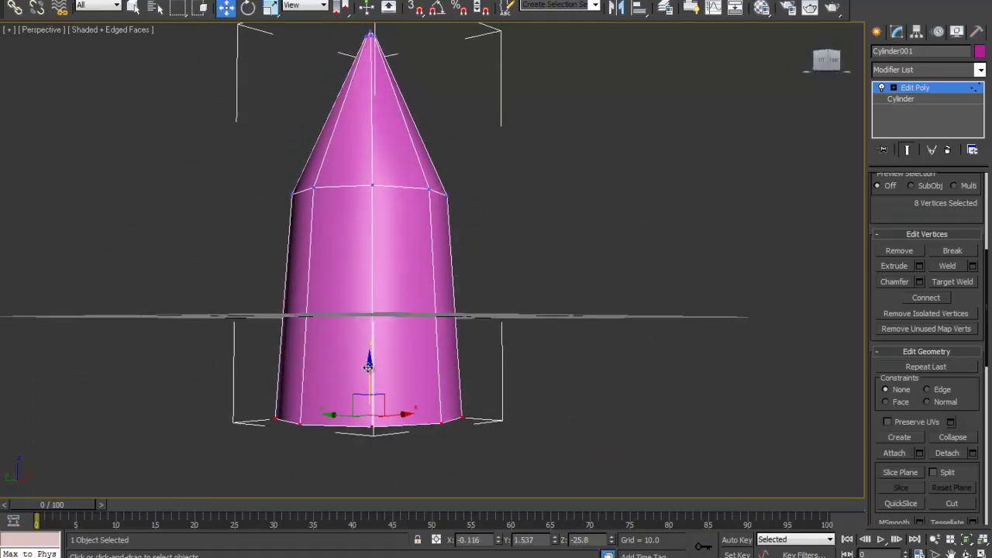
{"action": "left_click_drag", "start_coordinate": [369, 366], "coordinate": [368, 284]}
{"action": "scroll", "coordinate": [354, 235], "scroll_direction": "down", "scroll_amount": 3}
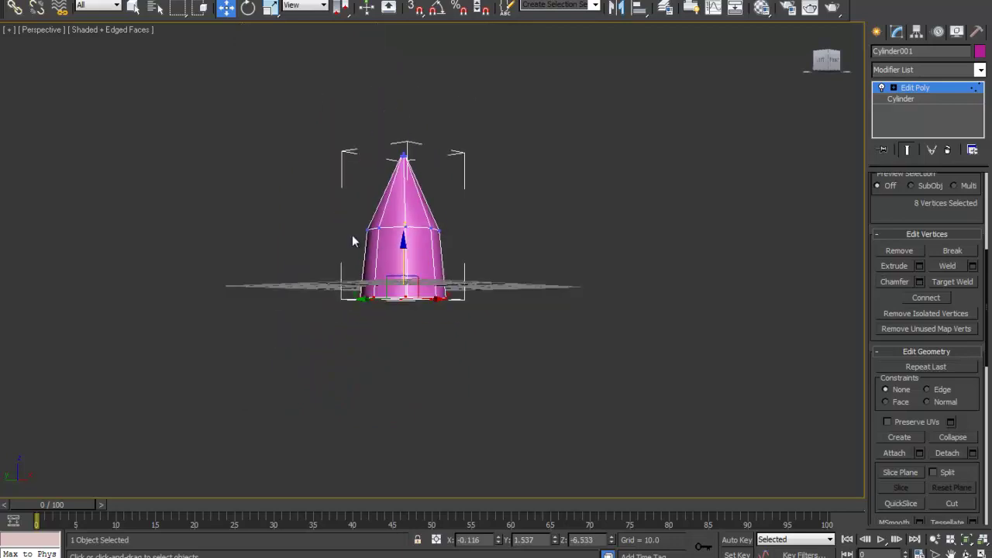
{"action": "scroll", "coordinate": [353, 235], "scroll_direction": "up", "scroll_amount": 2}
Select the bottom edge loop and extrude it straight down to a Z of about -45.4.
{"action": "key", "text": "2"}
{"action": "middle_click_drag", "start_coordinate": [428, 300], "coordinate": [416, 331], "text": "alt"}
{"action": "left_click", "coordinate": [419, 326]}
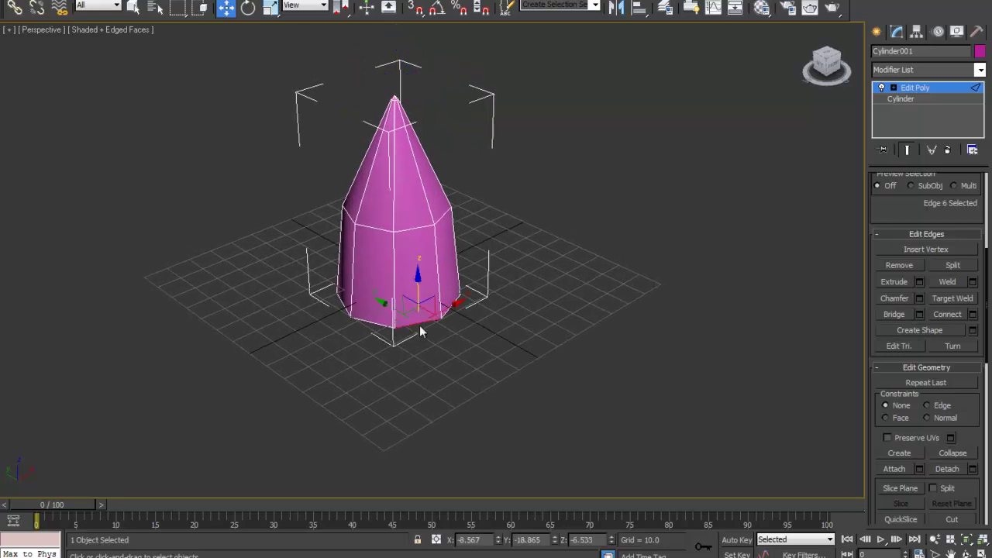
{"action": "double_click", "coordinate": [363, 322]}
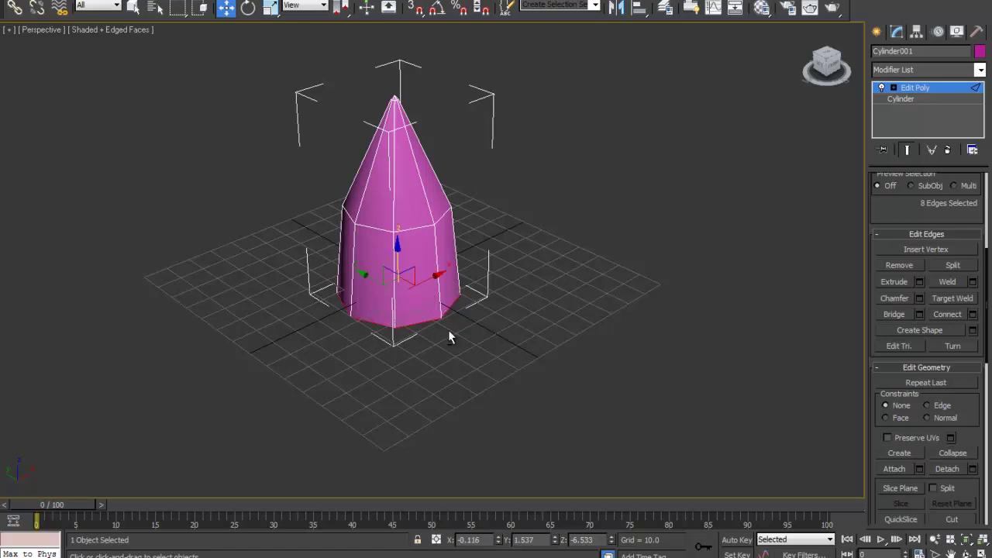
{"action": "mouse_move", "coordinate": [445, 331]}
{"action": "middle_mouse_down", "text": "alt"}
{"action": "mouse_move", "coordinate": [279, 307]}
{"action": "mouse_move", "coordinate": [275, 219]}
{"action": "mouse_move", "coordinate": [442, 314]}
{"action": "middle_mouse_up", "text": "alt"}
{"action": "scroll", "coordinate": [415, 267], "scroll_direction": "up", "scroll_amount": 3}
{"action": "middle_click_drag", "start_coordinate": [382, 258], "coordinate": [374, 234], "text": "alt"}
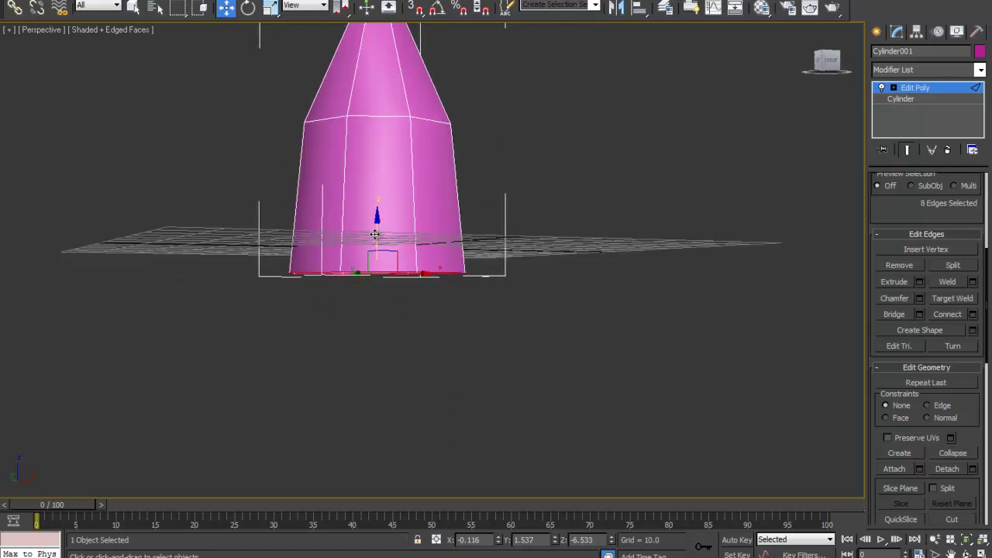
{"action": "left_click_drag", "start_coordinate": [377, 225], "coordinate": [376, 375], "text": "shift"}
{"action": "middle_click_drag", "start_coordinate": [379, 346], "coordinate": [381, 301]}
{"action": "scroll", "coordinate": [406, 341], "scroll_direction": "down", "scroll_amount": 3}
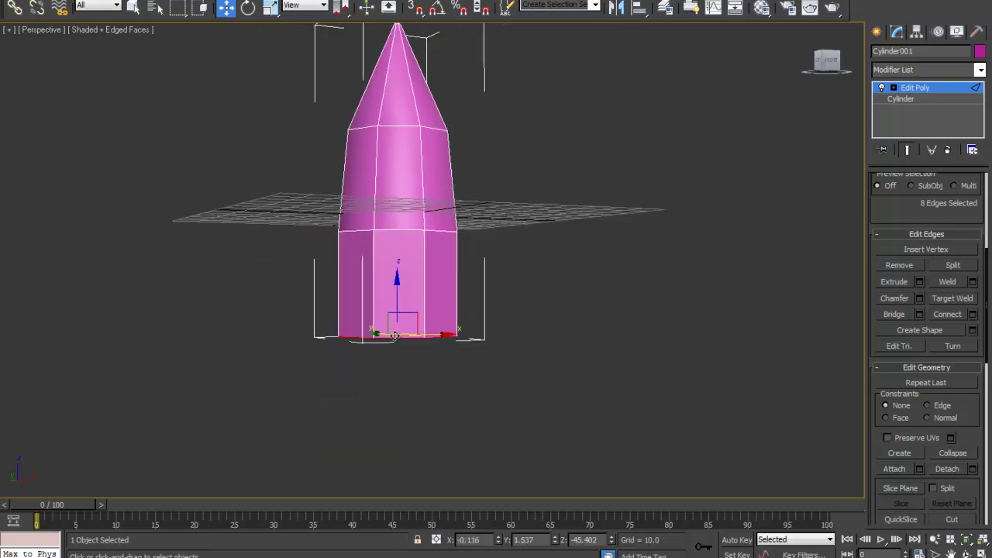
{"action": "middle_click_drag", "start_coordinate": [408, 343], "coordinate": [416, 378], "text": "alt"}
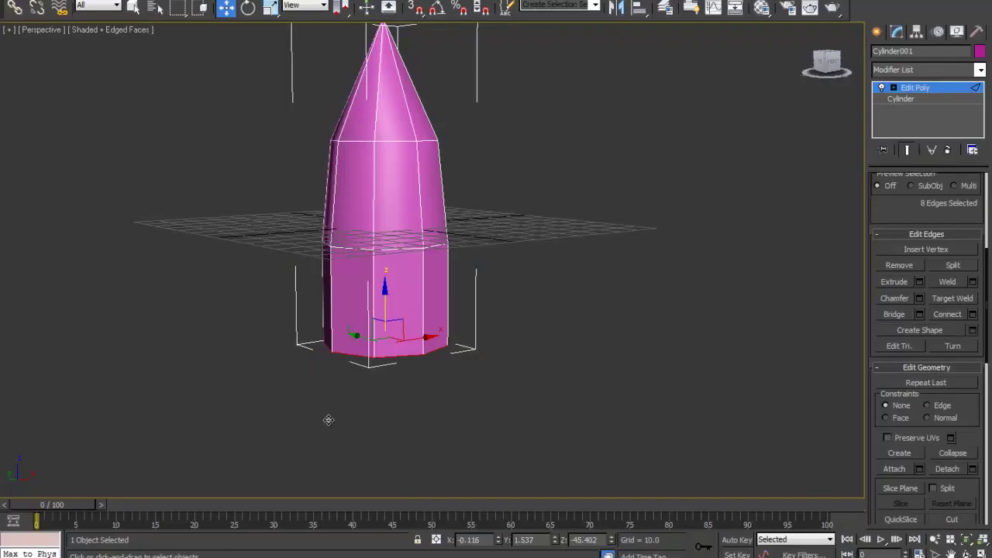
Extrude the bottom edge loop down again by a short section and scale it inward to taper the base.
{"action": "middle_click_drag", "start_coordinate": [328, 416], "coordinate": [397, 294], "text": "alt"}
{"action": "right_click", "coordinate": [397, 293]}
{"action": "left_click", "coordinate": [397, 292]}
{"action": "left_click_drag", "start_coordinate": [399, 286], "coordinate": [396, 345]}
{"action": "key", "text": "e"}
{"action": "key", "text": "r"}
{"action": "middle_click_drag", "start_coordinate": [406, 354], "coordinate": [395, 373], "text": "alt"}
{"action": "left_click_drag", "start_coordinate": [394, 366], "coordinate": [395, 367]}
{"action": "scroll", "coordinate": [384, 297], "scroll_direction": "down", "scroll_amount": 3}
{"action": "middle_click_drag", "start_coordinate": [384, 296], "coordinate": [404, 291], "text": "alt"}
Move all body vertex rings below the tip downward to lengthen the pointed cone.
{"action": "key", "text": "1"}
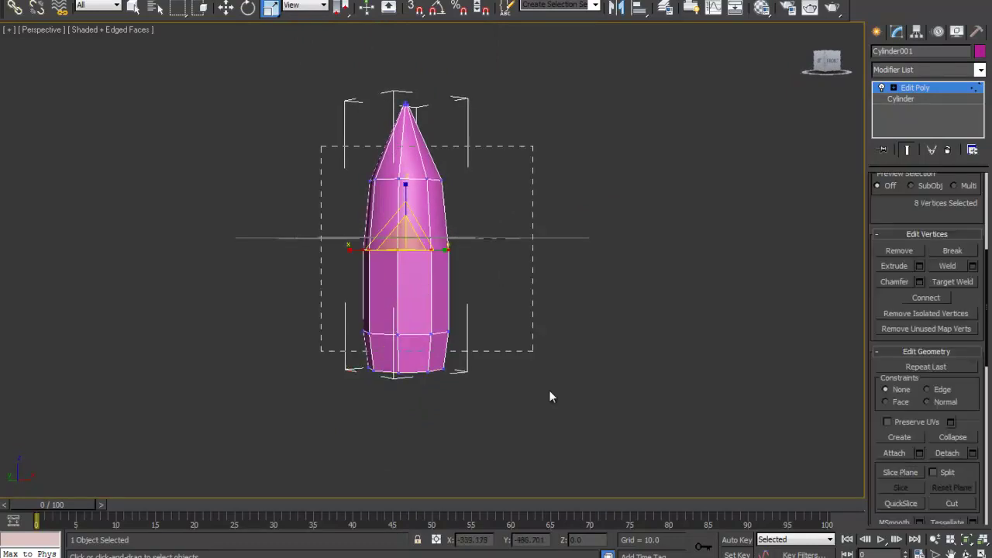
{"action": "key", "text": "ctrl+a"}
{"action": "key", "text": "w"}
{"action": "left_click_drag", "start_coordinate": [405, 239], "coordinate": [445, 312]}
{"action": "middle_click_drag", "start_coordinate": [392, 168], "coordinate": [391, 345]}
{"action": "scroll", "coordinate": [391, 344], "scroll_direction": "up", "scroll_amount": 5}
{"action": "scroll", "coordinate": [393, 341], "scroll_direction": "up", "scroll_amount": 2}
{"action": "middle_click_drag", "start_coordinate": [401, 279], "coordinate": [436, 234]}
{"action": "scroll", "coordinate": [438, 237], "scroll_direction": "down", "scroll_amount": 5}
Select the bottom vertex ring and adjust its width slightly by scaling.
{"action": "middle_click_drag", "start_coordinate": [474, 356], "coordinate": [337, 296]}
{"action": "left_click_drag", "start_coordinate": [321, 332], "coordinate": [532, 408]}
{"action": "key", "text": "r"}
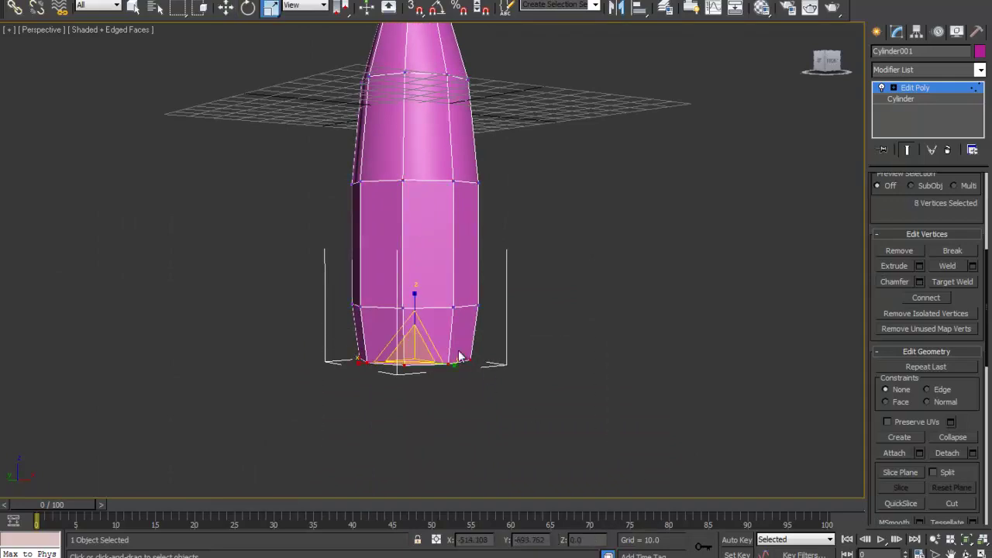
{"action": "middle_click_drag", "start_coordinate": [453, 352], "coordinate": [448, 390], "text": "alt"}
{"action": "left_click_drag", "start_coordinate": [413, 346], "coordinate": [413, 345]}
{"action": "middle_click_drag", "start_coordinate": [467, 381], "coordinate": [465, 337], "text": "alt"}
{"action": "middle_click_drag", "start_coordinate": [458, 336], "coordinate": [432, 292]}
{"action": "middle_click_drag", "start_coordinate": [403, 331], "coordinate": [393, 295], "text": "alt"}
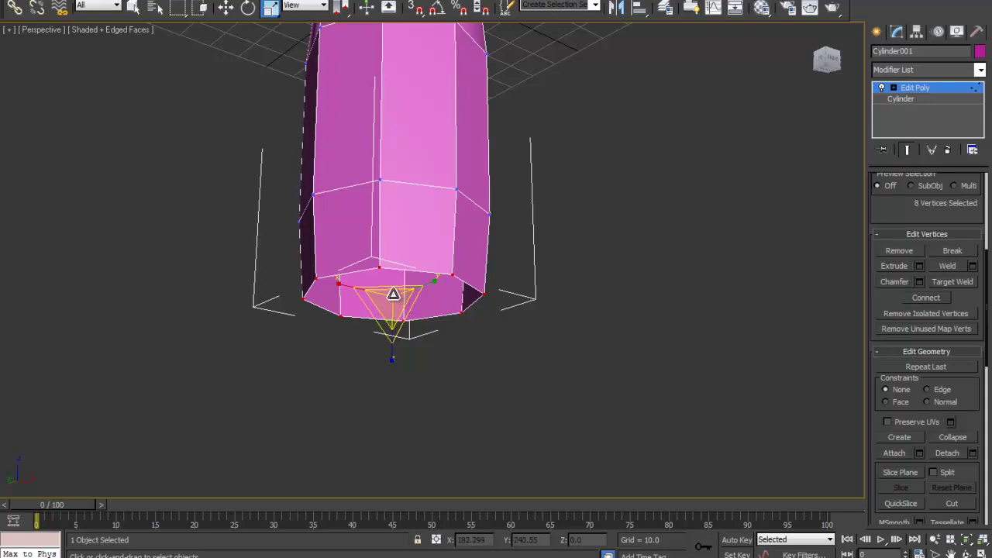
{"action": "left_click_drag", "start_coordinate": [393, 295], "coordinate": [396, 316], "text": "shift"}
{"action": "left_click", "coordinate": [580, 238]}
{"action": "left_click", "coordinate": [597, 370]}
Select the open border at the base and extrude it slightly downward.
{"action": "key", "text": "2"}
{"action": "key", "text": "3"}
{"action": "scroll", "coordinate": [933, 289], "scroll_direction": "up", "scroll_amount": 5}
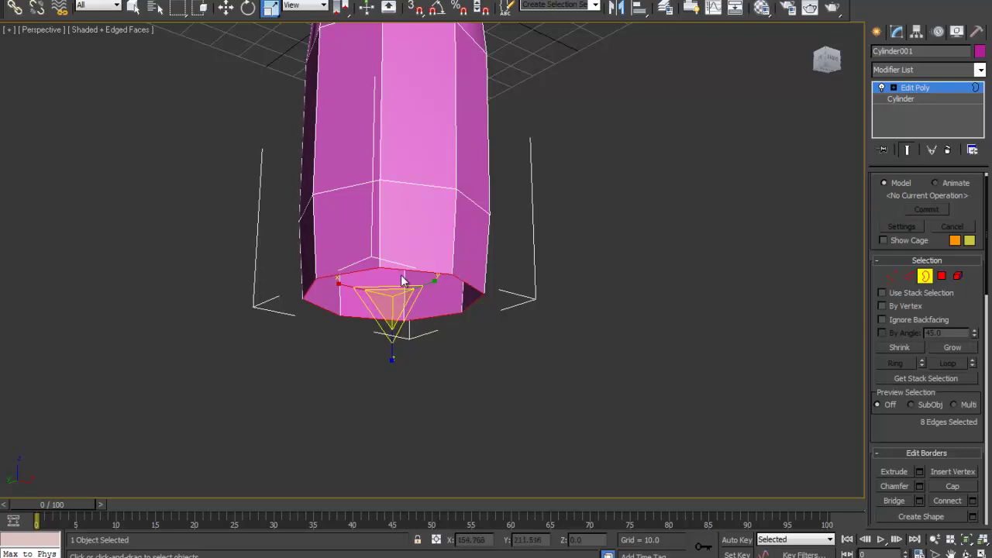
{"action": "key", "text": "z"}
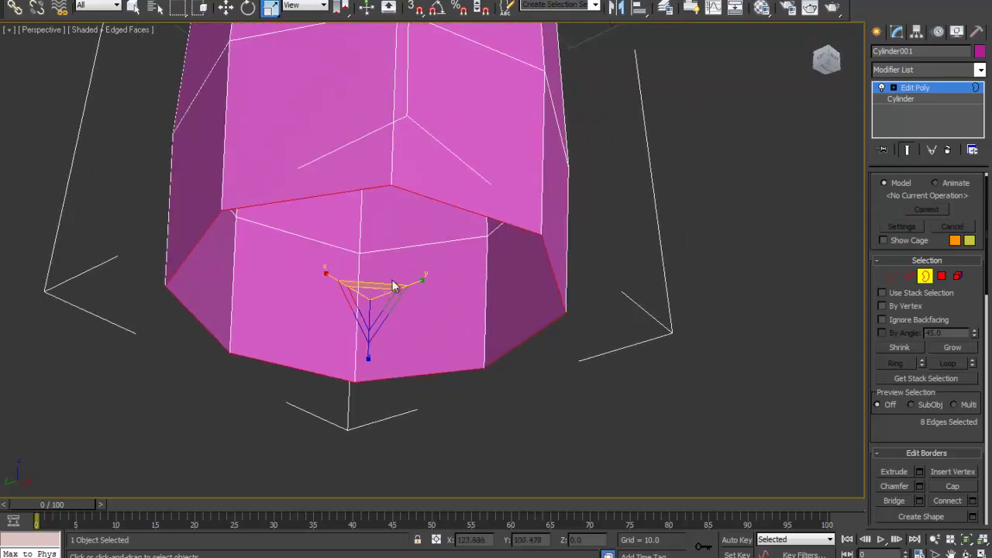
{"action": "mouse_move", "coordinate": [392, 290]}
{"action": "middle_mouse_down", "text": "alt"}
{"action": "mouse_move", "coordinate": [379, 195]}
{"action": "mouse_move", "coordinate": [375, 274]}
{"action": "mouse_move", "coordinate": [399, 284]}
{"action": "middle_mouse_up", "text": "alt"}
{"action": "scroll", "coordinate": [388, 270], "scroll_direction": "down", "scroll_amount": 2}
{"action": "key", "text": "w"}
{"action": "left_click_drag", "start_coordinate": [405, 245], "coordinate": [404, 262], "text": "shift"}
{"action": "mouse_move", "coordinate": [405, 262]}
{"action": "middle_mouse_down", "text": "alt"}
{"action": "mouse_move", "coordinate": [408, 279]}
{"action": "mouse_move", "coordinate": [413, 263]}
{"action": "middle_mouse_up", "text": "alt"}
Extrude the base border inward by scaling, and extrude it slightly up into the body to form a recess.
{"action": "key", "text": "r"}
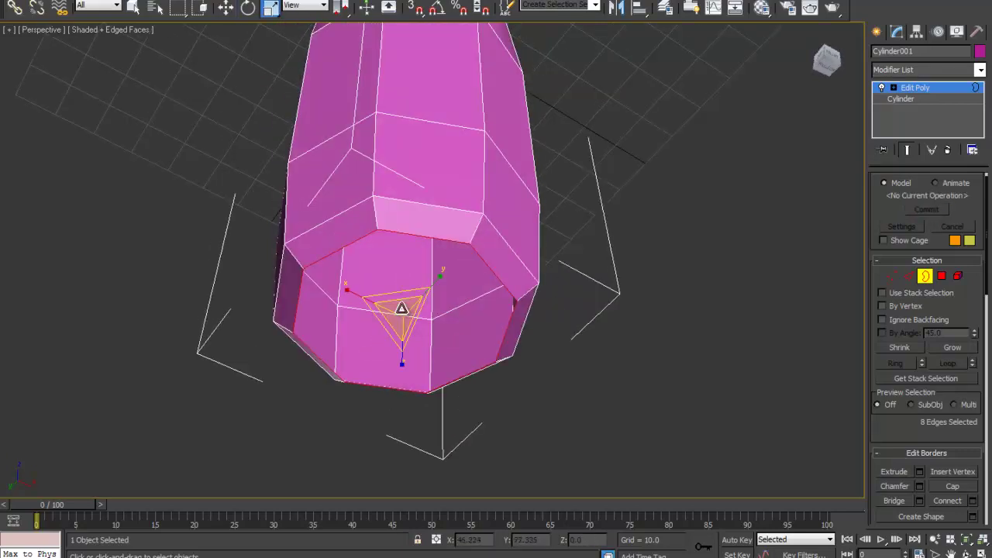
{"action": "left_click_drag", "start_coordinate": [401, 309], "coordinate": [393, 341], "text": "shift"}
{"action": "key", "text": "w"}
{"action": "left_click_drag", "start_coordinate": [405, 283], "coordinate": [404, 271], "text": "shift"}
{"action": "key", "text": "r"}
{"action": "middle_click_drag", "start_coordinate": [414, 317], "coordinate": [399, 294], "text": "alt"}
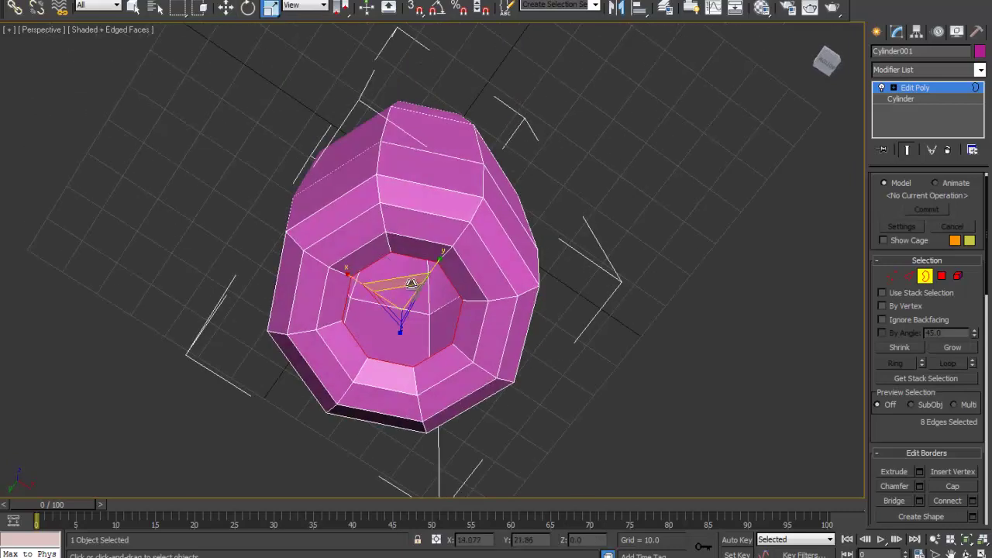
Extrude the recess border further inward by scaling, and collapse it into a single point at the base's centre.
{"action": "left_click_drag", "start_coordinate": [399, 297], "coordinate": [392, 335], "text": "shift"}
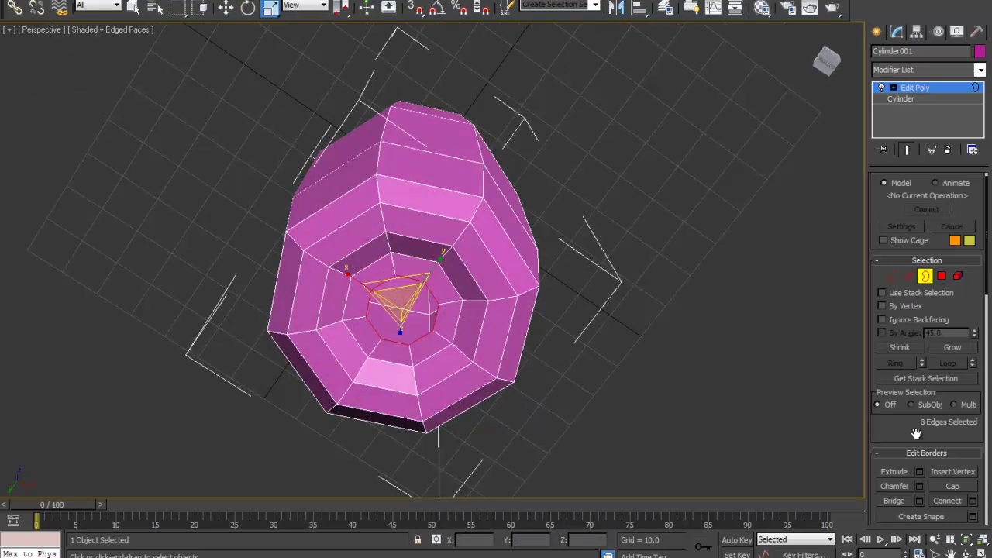
{"action": "scroll", "coordinate": [923, 434], "scroll_direction": "down", "scroll_amount": 5}
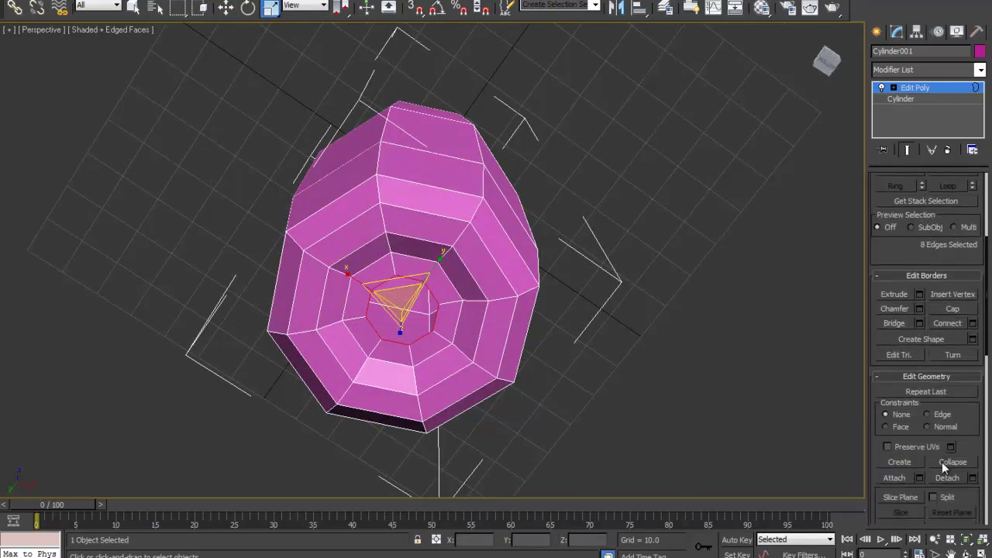
{"action": "left_click", "coordinate": [942, 462]}
{"action": "scroll", "coordinate": [424, 343], "scroll_direction": "up", "scroll_amount": 5}
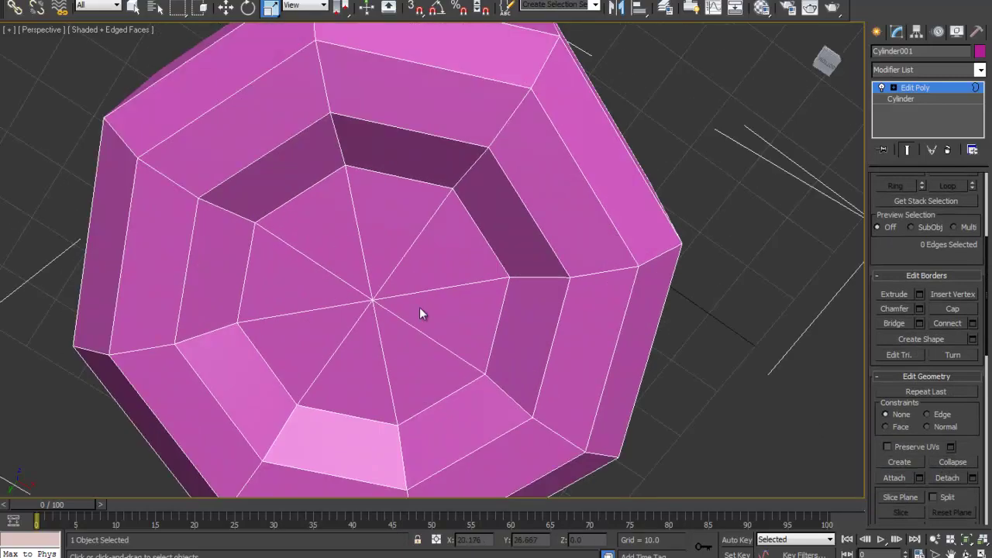
{"action": "middle_click_drag", "start_coordinate": [401, 297], "coordinate": [373, 349], "text": "alt"}
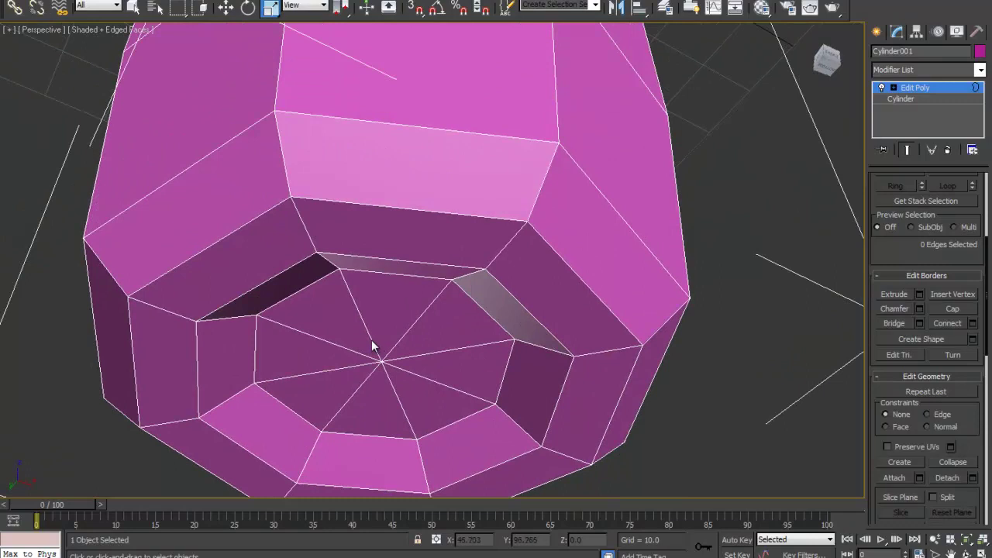
Delete seven of the eight triangular polygons closing the base recess, keeping one triangle that holds the centre point.
{"action": "key", "text": "4"}
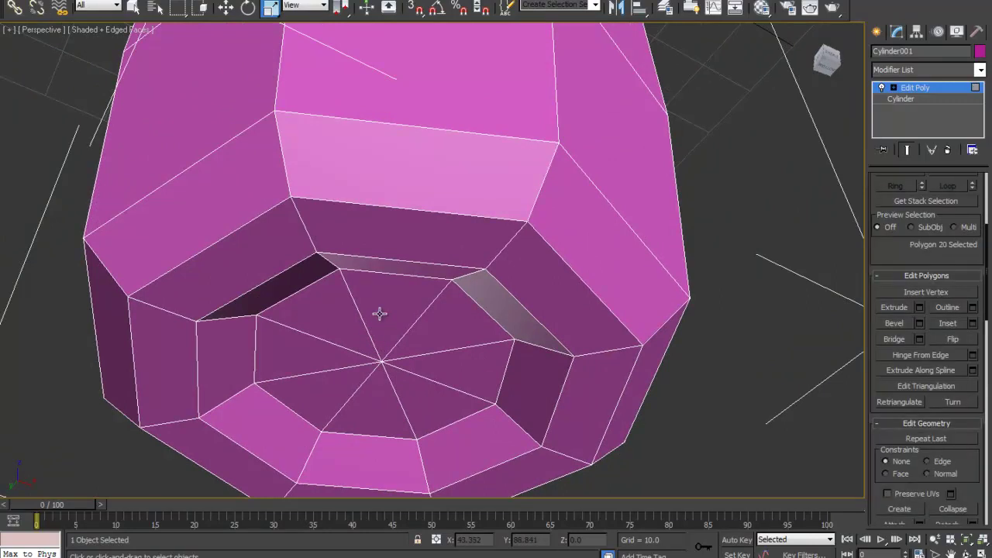
{"action": "middle_click_drag", "start_coordinate": [379, 315], "coordinate": [393, 304]}
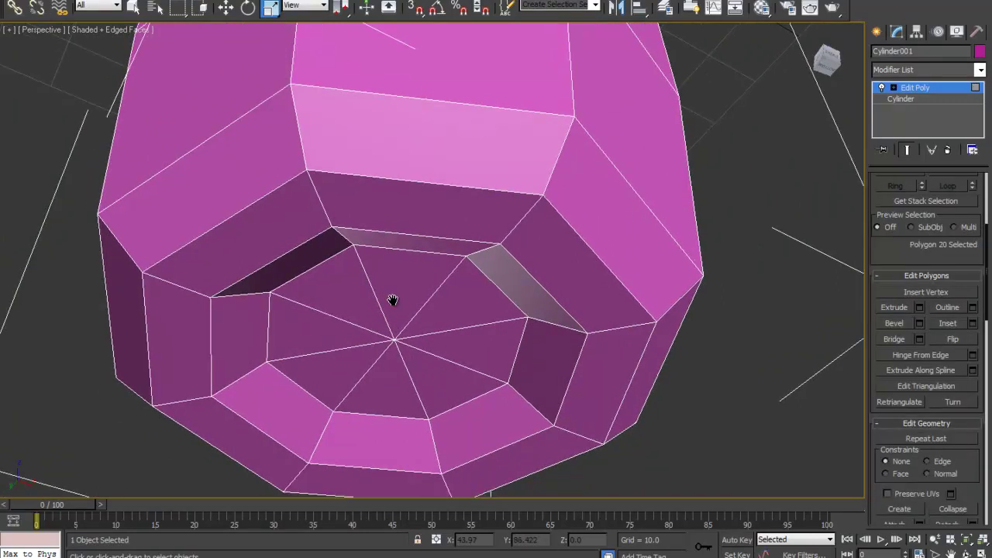
{"action": "left_click", "coordinate": [450, 299]}
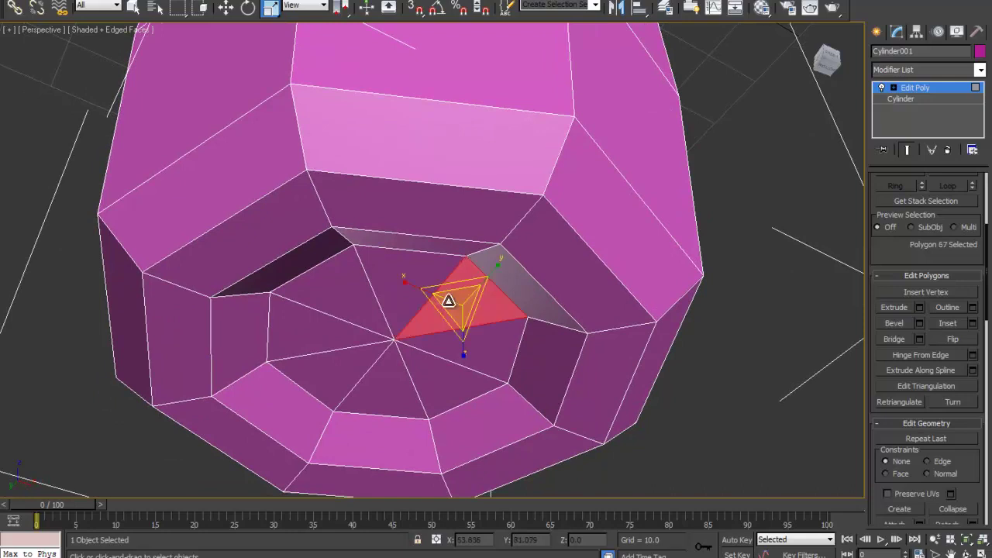
{"action": "key", "text": "q"}
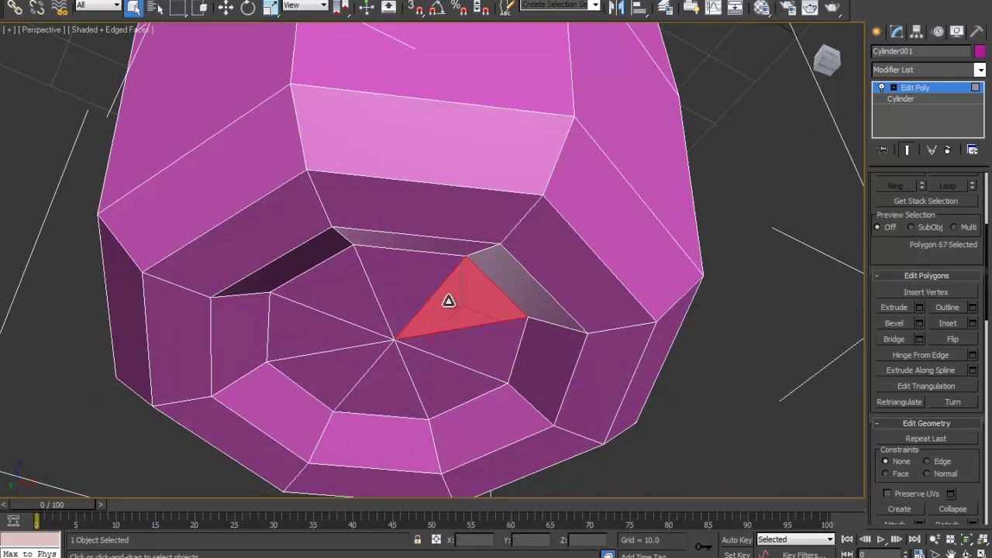
{"action": "left_click", "coordinate": [394, 289], "text": "ctrl"}
{"action": "left_click", "coordinate": [341, 314], "text": "ctrl"}
{"action": "left_click", "coordinate": [326, 335], "text": "ctrl"}
{"action": "left_click", "coordinate": [337, 370], "text": "ctrl"}
{"action": "left_click", "coordinate": [373, 384], "text": "ctrl"}
{"action": "left_click", "coordinate": [433, 385], "text": "ctrl"}
{"action": "key", "text": "Delete"}
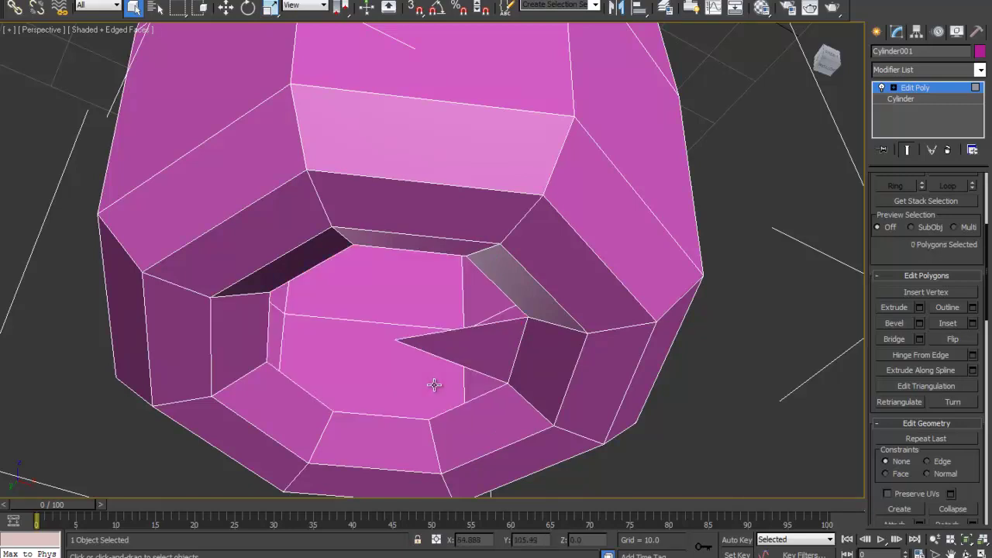
Bridge edges at the centre point to the facing recess rim edges, filling three quarters of the opening with quads.
{"action": "middle_click_drag", "start_coordinate": [435, 385], "coordinate": [422, 359], "text": "alt"}
{"action": "key", "text": "2"}
{"action": "left_click", "coordinate": [433, 317]}
{"action": "left_click", "coordinate": [421, 359], "text": "ctrl"}
{"action": "left_click", "coordinate": [888, 356]}
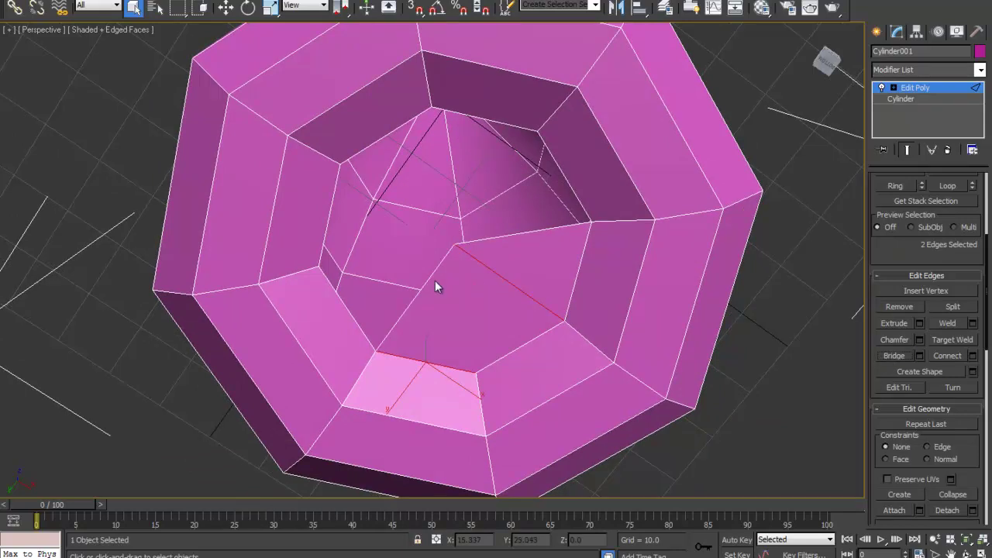
{"action": "left_click", "coordinate": [333, 225]}
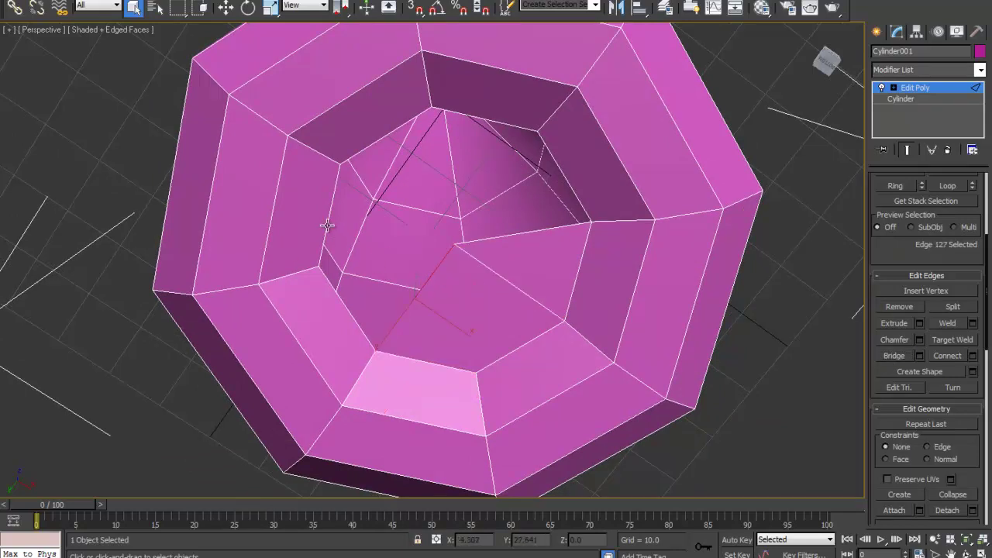
{"action": "left_click", "coordinate": [508, 124]}
{"action": "left_click", "coordinate": [422, 223], "text": "ctrl"}
{"action": "left_click", "coordinate": [894, 355]}
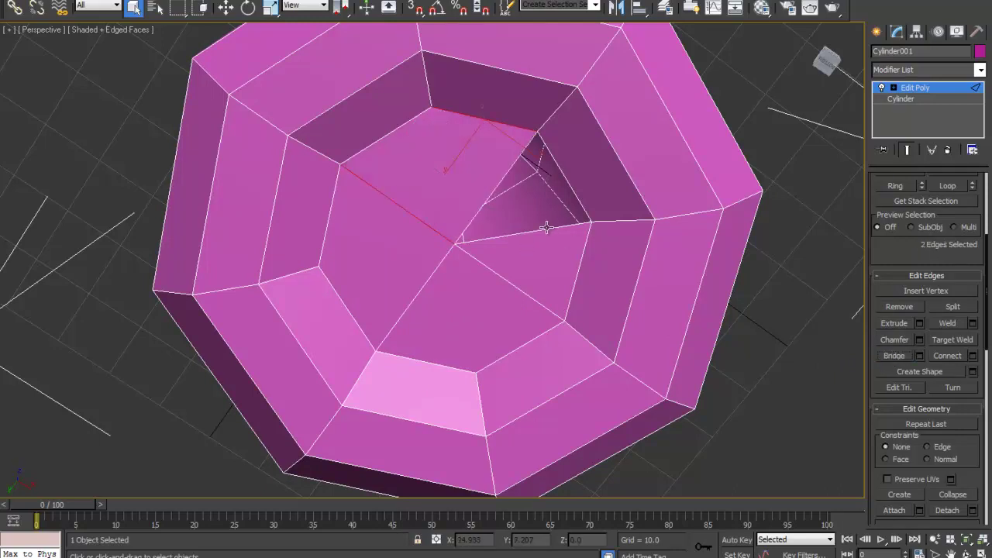
Delete the remaining triangle and bridge the last rim edge to the opposite centre edge to complete the four-quad cap.
{"action": "left_click", "coordinate": [547, 227]}
{"action": "key", "text": "Delete"}
{"action": "left_click", "coordinate": [577, 194]}
{"action": "left_click", "coordinate": [521, 291], "text": "ctrl"}
{"action": "left_click", "coordinate": [896, 359]}
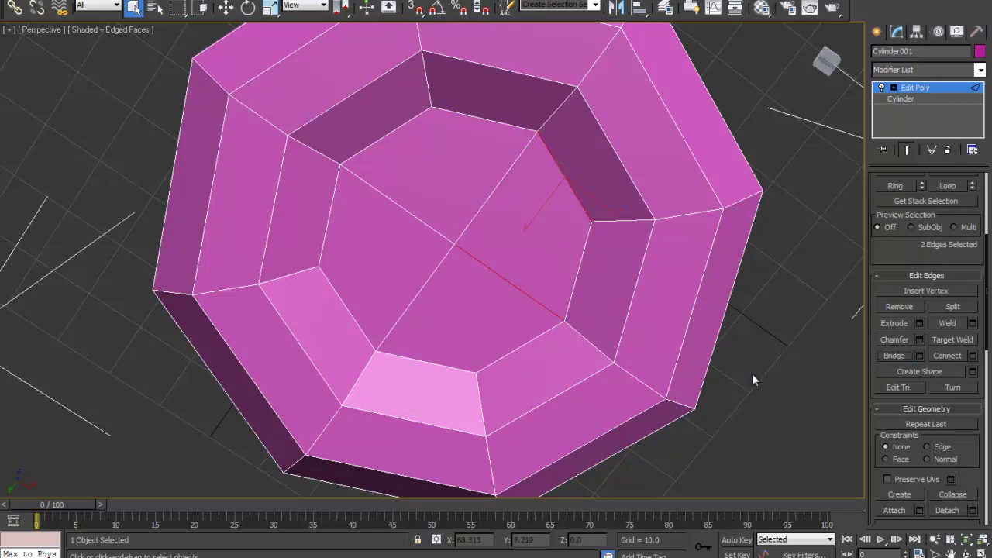
{"action": "key", "text": "2"}
Move the whole bullet straight up to a Z position of about 133 so that it stands above the grid.
{"action": "middle_click_drag", "start_coordinate": [596, 213], "coordinate": [584, 298], "text": "alt"}
{"action": "scroll", "coordinate": [528, 234], "scroll_direction": "down", "scroll_amount": 4}
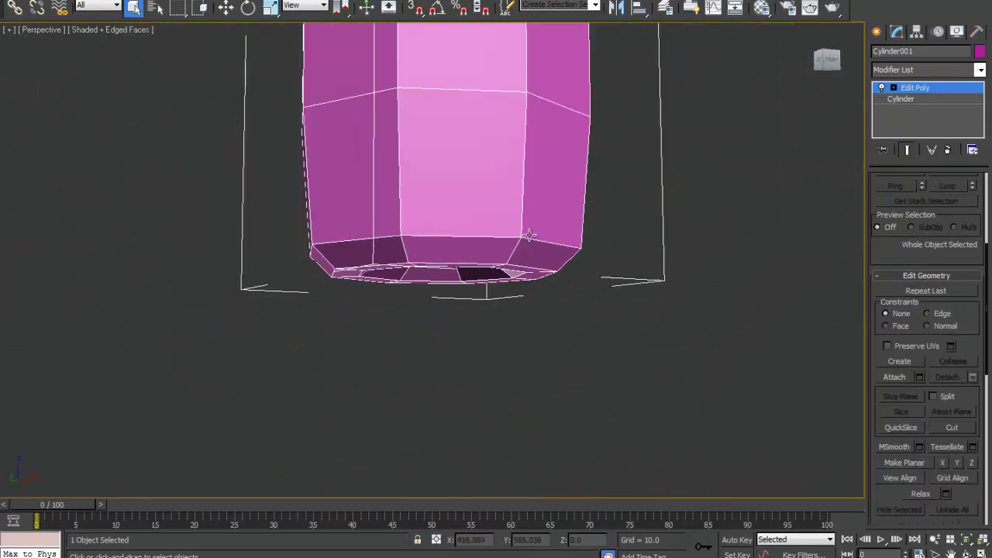
{"action": "scroll", "coordinate": [527, 234], "scroll_direction": "down", "scroll_amount": 4}
{"action": "middle_click_drag", "start_coordinate": [508, 233], "coordinate": [498, 393]}
{"action": "middle_click_drag", "start_coordinate": [470, 252], "coordinate": [463, 302], "text": "alt"}
{"action": "middle_click_drag", "start_coordinate": [458, 225], "coordinate": [474, 287]}
{"action": "scroll", "coordinate": [460, 310], "scroll_direction": "down", "scroll_amount": 4}
{"action": "key", "text": "w"}
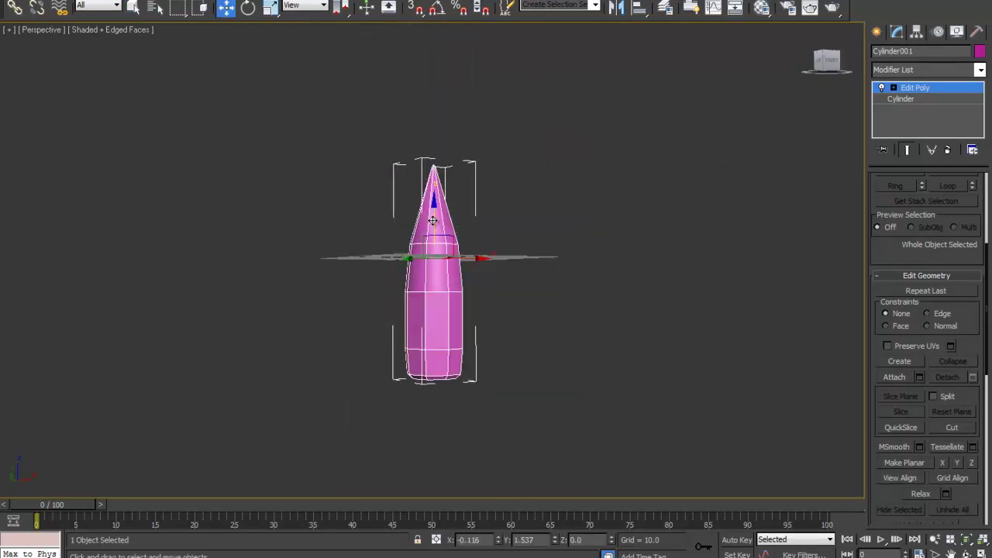
{"action": "left_click_drag", "start_coordinate": [435, 214], "coordinate": [435, 50]}
{"action": "middle_click_drag", "start_coordinate": [469, 143], "coordinate": [456, 282]}
{"action": "middle_click_drag", "start_coordinate": [455, 241], "coordinate": [458, 284], "text": "alt"}
{"action": "scroll", "coordinate": [458, 284], "scroll_direction": "up", "scroll_amount": 3}
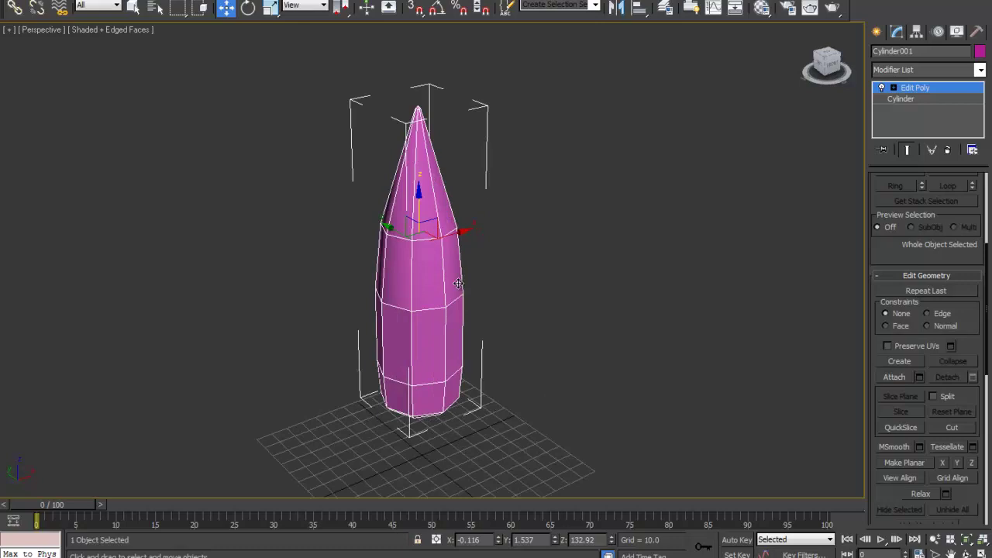
Apply a TurboSmooth modifier to the bullet and turn off the edged faces display in the perspective view.
{"action": "left_click", "coordinate": [928, 69]}
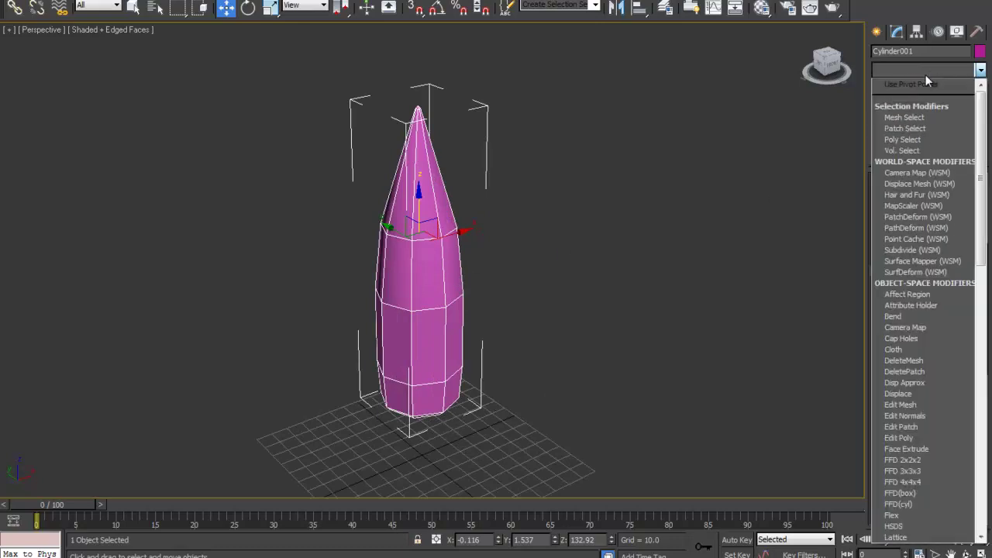
{"action": "type", "text": "tu"}
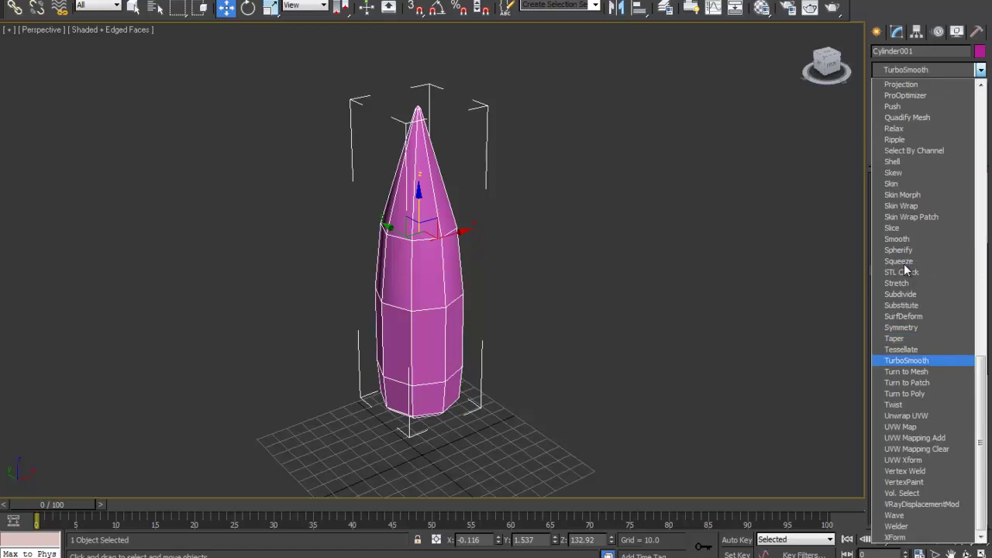
{"action": "key", "text": "Return"}
{"action": "left_click", "coordinate": [716, 371]}
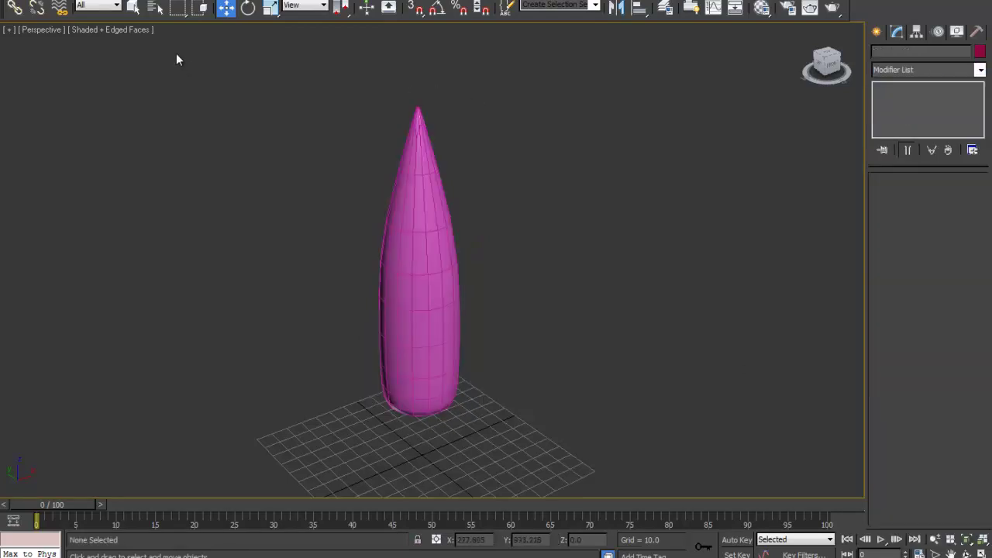
{"action": "left_click", "coordinate": [125, 29]}
{"action": "left_click", "coordinate": [152, 93]}
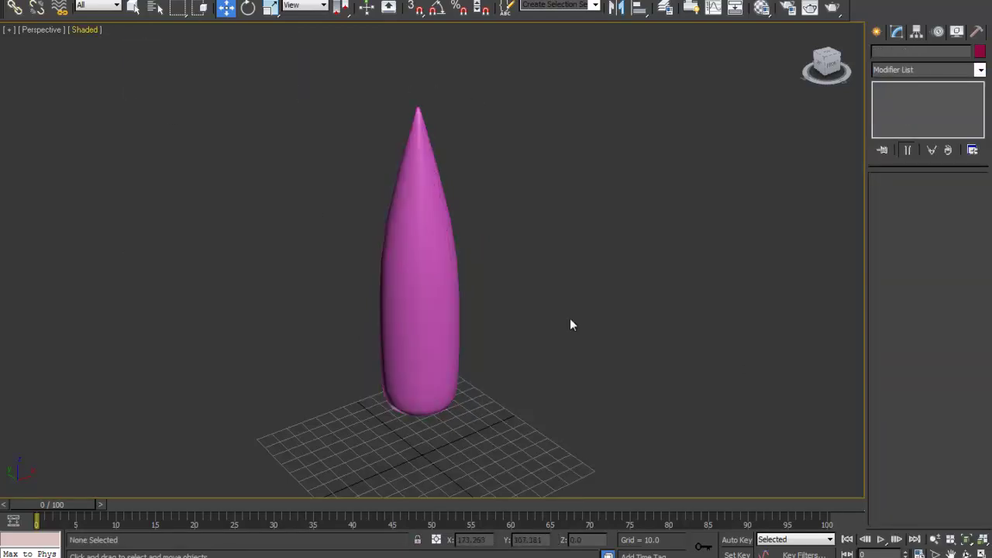
Inspect the smoothed silhouette up close and set the bullet's TurboSmooth iterations to 3.
{"action": "middle_click_drag", "start_coordinate": [538, 257], "coordinate": [533, 287], "text": "alt"}
{"action": "scroll", "coordinate": [461, 252], "scroll_direction": "up", "scroll_amount": 5}
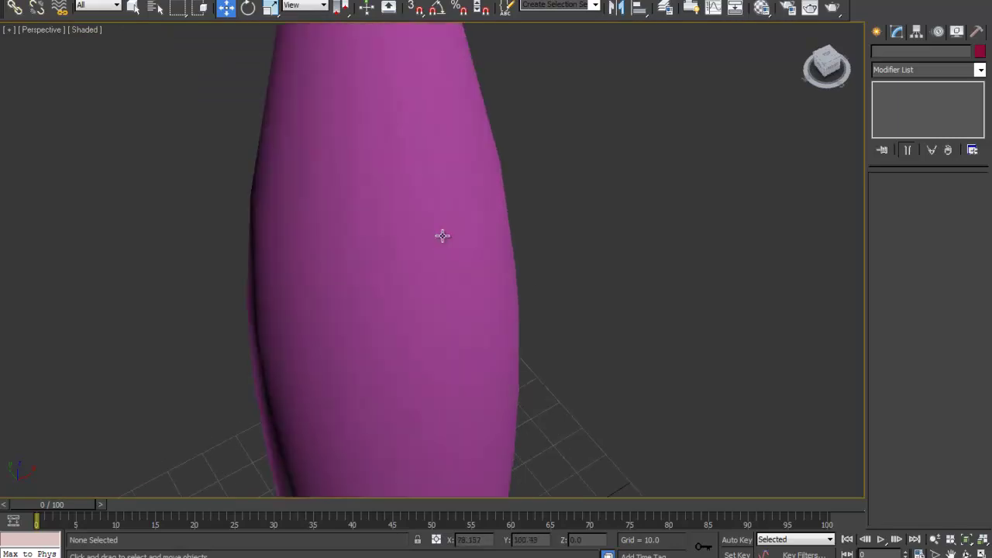
{"action": "middle_click_drag", "start_coordinate": [440, 306], "coordinate": [439, 370]}
{"action": "left_click", "coordinate": [360, 191]}
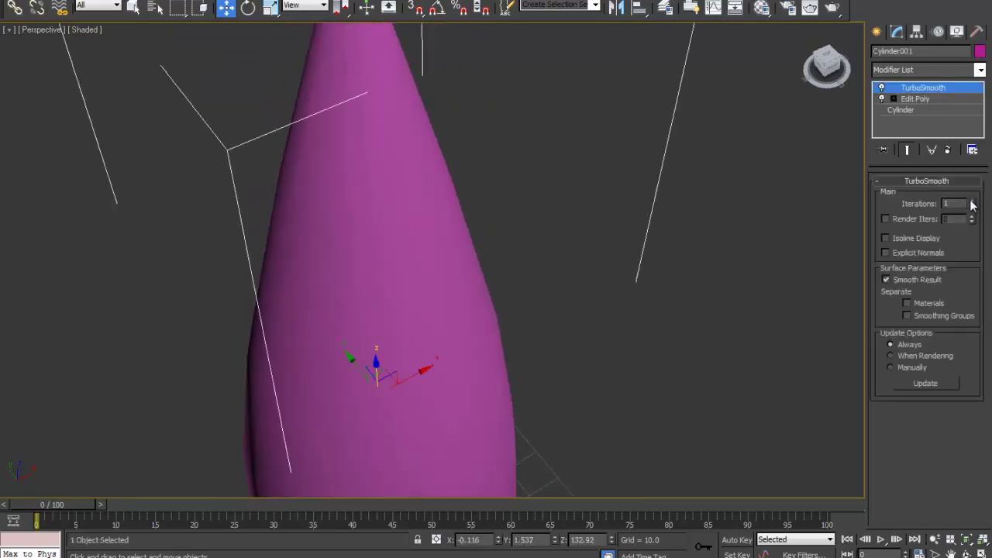
{"action": "left_click", "coordinate": [972, 201]}
{"action": "left_click", "coordinate": [972, 201]}
Examine the smoothed bullet's tip, body and recessed base from several angles.
{"action": "middle_click_drag", "start_coordinate": [514, 160], "coordinate": [543, 231]}
{"action": "scroll", "coordinate": [581, 294], "scroll_direction": "down", "scroll_amount": 4}
{"action": "middle_click_drag", "start_coordinate": [527, 329], "coordinate": [577, 134]}
{"action": "middle_click_drag", "start_coordinate": [535, 299], "coordinate": [522, 194], "text": "alt"}
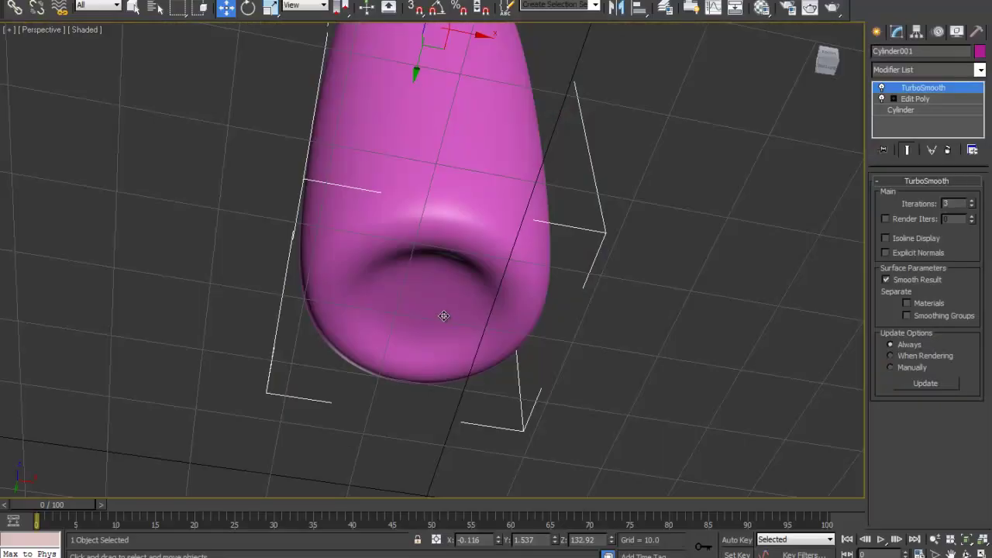
{"action": "middle_click_drag", "start_coordinate": [455, 323], "coordinate": [439, 181], "text": "alt"}
{"action": "middle_click_drag", "start_coordinate": [433, 346], "coordinate": [453, 337], "text": "alt"}
{"action": "scroll", "coordinate": [453, 337], "scroll_direction": "down", "scroll_amount": 4}
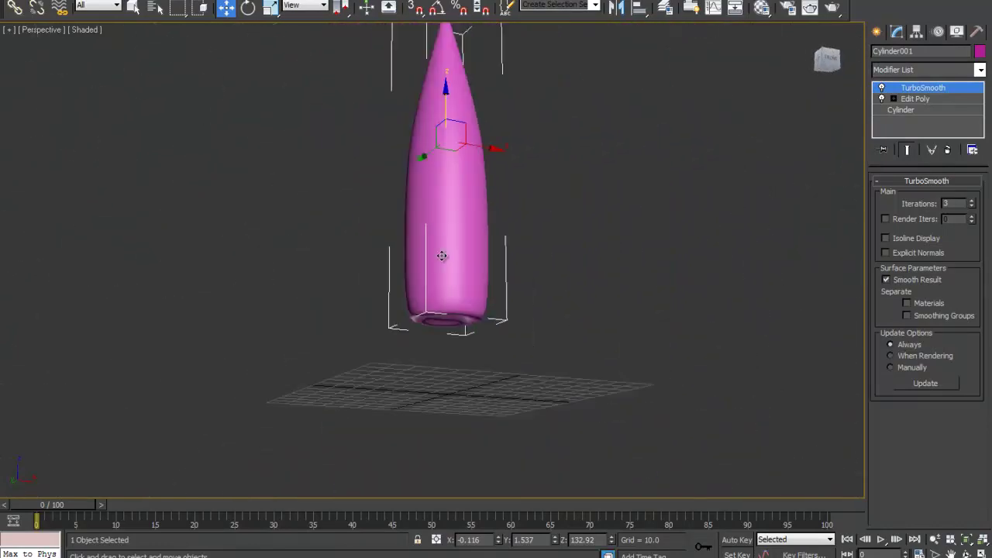
{"action": "middle_click_drag", "start_coordinate": [434, 254], "coordinate": [424, 283], "text": "alt"}
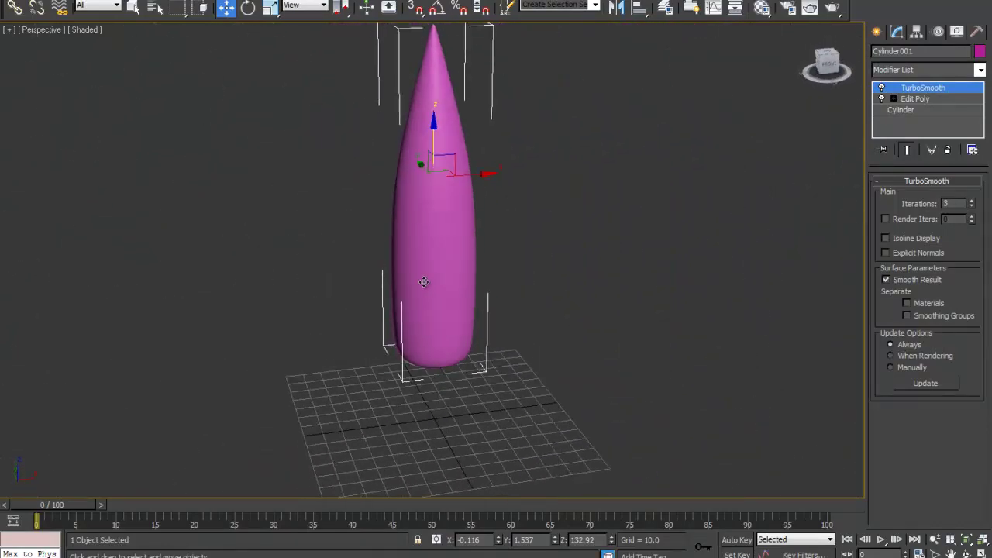
Set the TurboSmooth iterations to 2, disable the modifier's effect and deselect the bullet.
{"action": "left_click", "coordinate": [972, 206]}
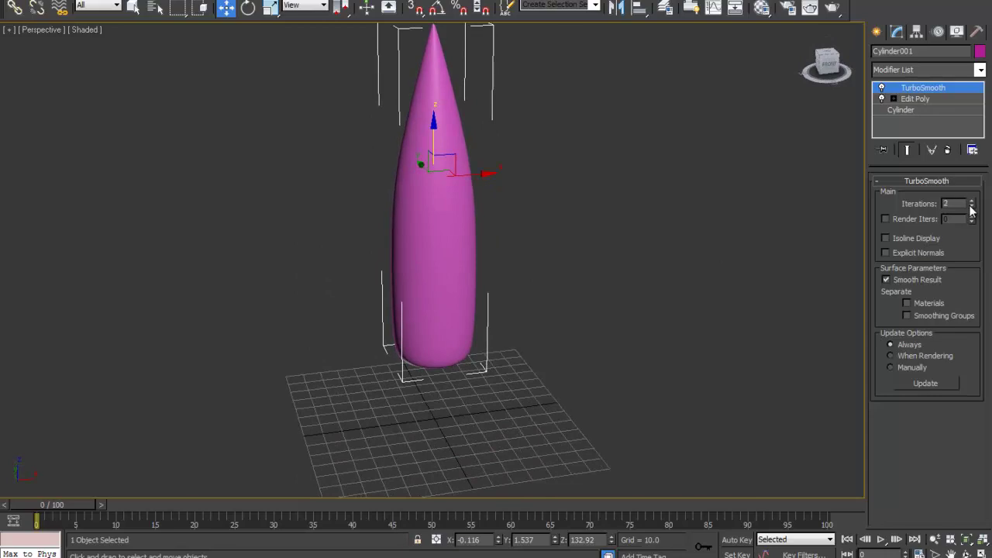
{"action": "left_click", "coordinate": [883, 88]}
{"action": "left_click", "coordinate": [541, 325]}
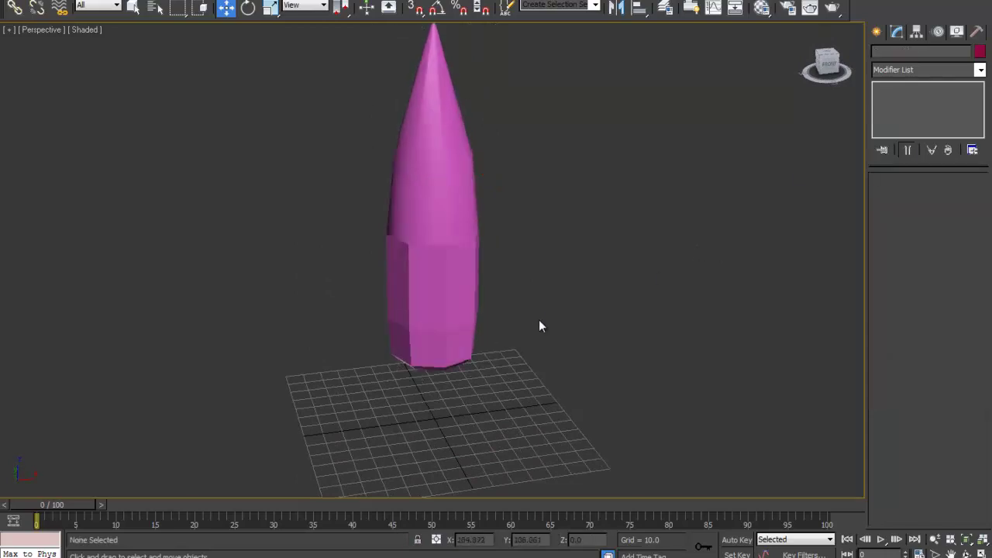
Select the bullet and centre it over the grid origin by setting its X and Y positions to 0.
{"action": "middle_click_drag", "start_coordinate": [540, 324], "coordinate": [553, 273], "text": "alt"}
{"action": "left_click", "coordinate": [454, 231]}
{"action": "scroll", "coordinate": [495, 165], "scroll_direction": "down", "scroll_amount": 3}
{"action": "middle_click_drag", "start_coordinate": [495, 165], "coordinate": [463, 302]}
{"action": "scroll", "coordinate": [463, 301], "scroll_direction": "down", "scroll_amount": 3}
{"action": "scroll", "coordinate": [464, 296], "scroll_direction": "up", "scroll_amount": 6}
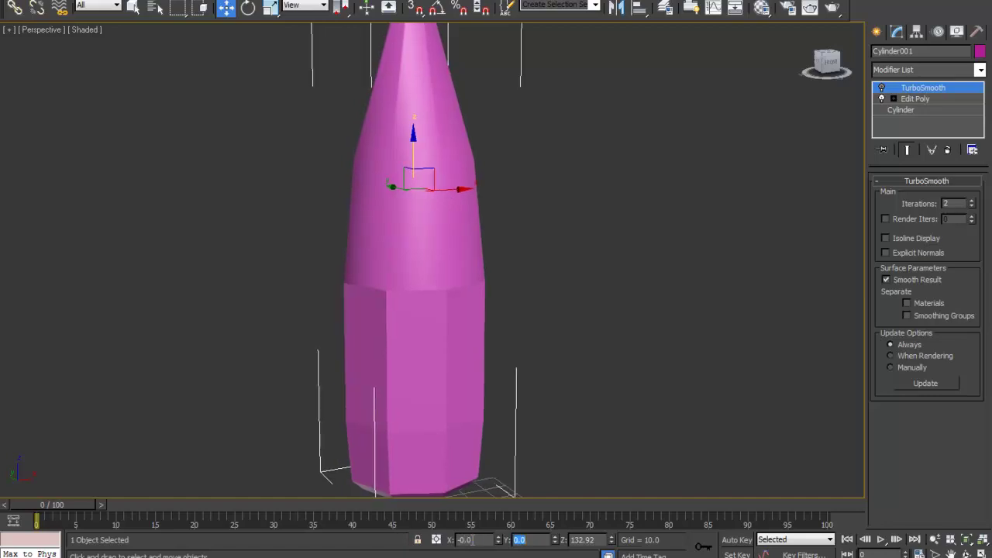
{"action": "left_click", "coordinate": [618, 317]}
Raise the bullet along Z to about 290 to leave room for a casing beneath it.
{"action": "scroll", "coordinate": [411, 204], "scroll_direction": "down", "scroll_amount": 5}
{"action": "left_click", "coordinate": [418, 204]}
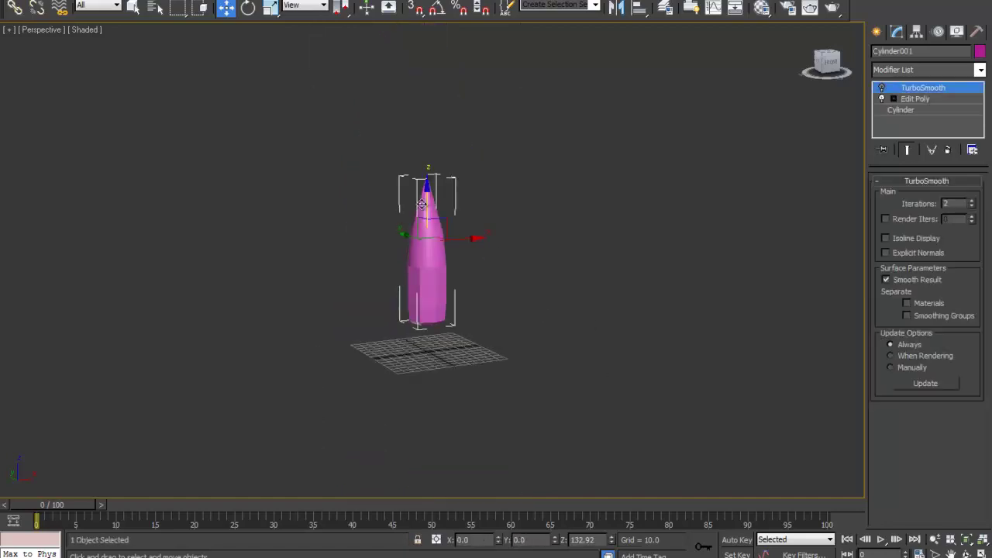
{"action": "left_click_drag", "start_coordinate": [428, 198], "coordinate": [428, 62]}
{"action": "left_click", "coordinate": [489, 215]}
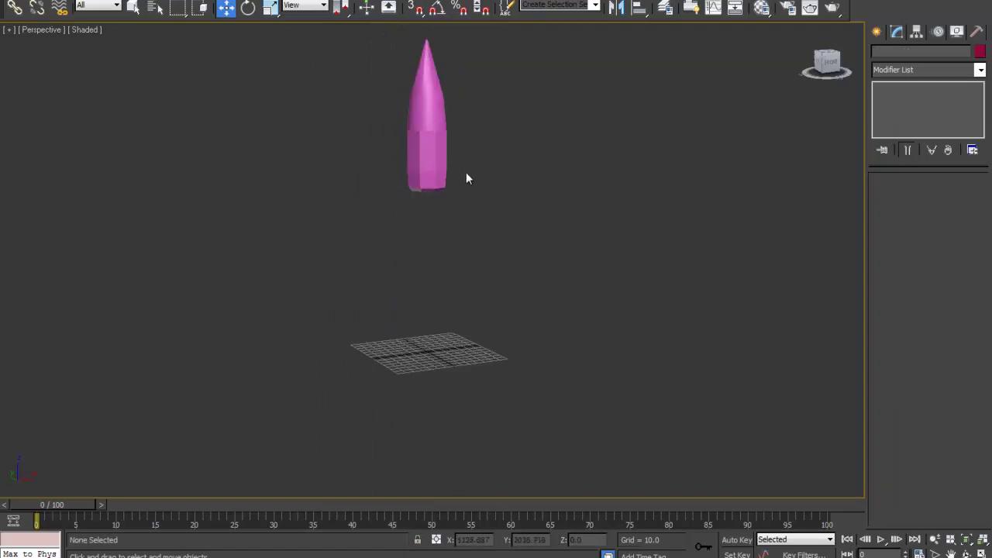
{"action": "mouse_move", "coordinate": [464, 170]}
{"action": "middle_mouse_down", "text": "alt"}
{"action": "mouse_move", "coordinate": [528, 162]}
{"action": "mouse_move", "coordinate": [471, 186]}
{"action": "mouse_move", "coordinate": [464, 180]}
{"action": "middle_mouse_up", "text": "alt"}
{"action": "left_click", "coordinate": [433, 167]}
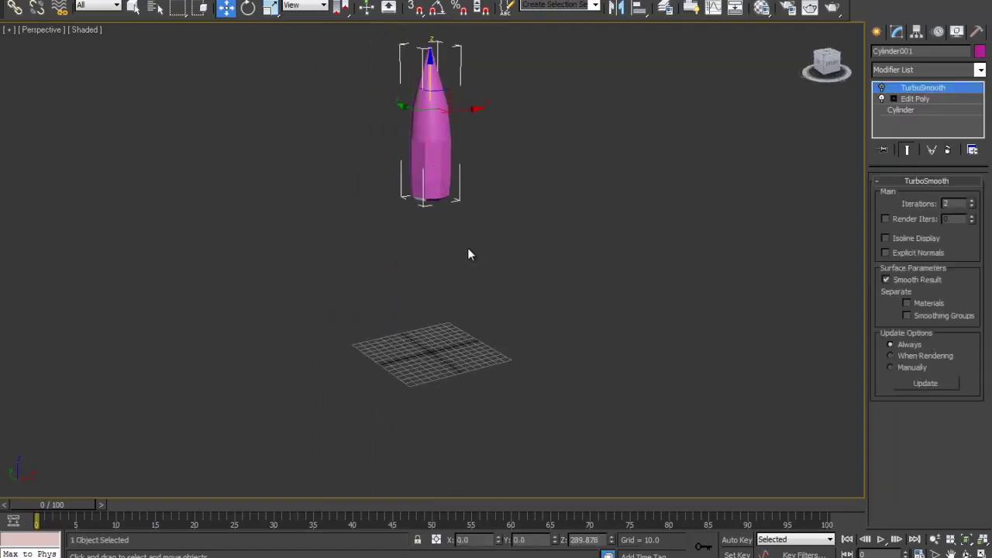
Create an eight-sided cylinder centred near the grid origin beneath the bullet, with a radius of about 31 and a height of about 258.
{"action": "mouse_move", "coordinate": [470, 261]}
{"action": "middle_mouse_down", "text": "alt"}
{"action": "mouse_move", "coordinate": [460, 378]}
{"action": "mouse_move", "coordinate": [462, 256]}
{"action": "middle_mouse_up", "text": "alt"}
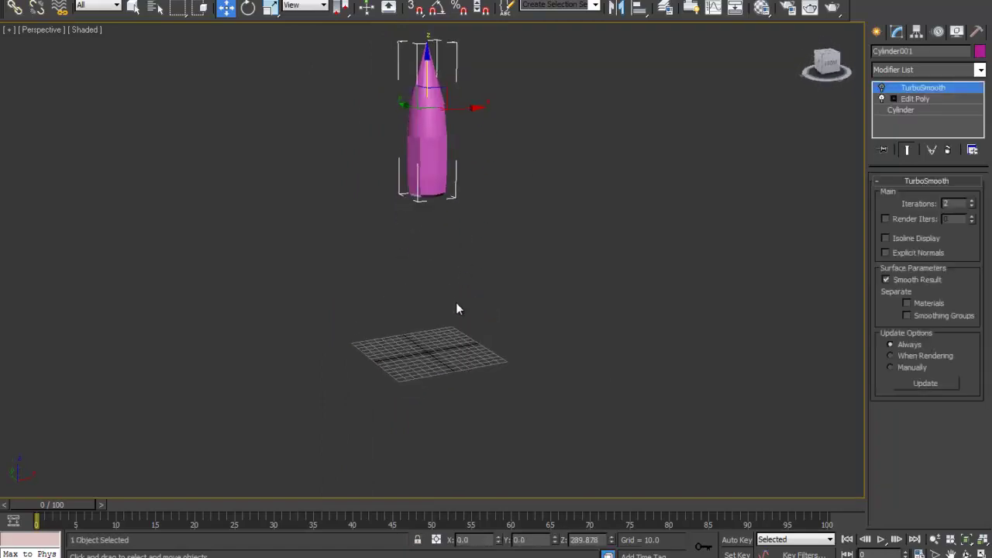
{"action": "middle_click_drag", "start_coordinate": [456, 302], "coordinate": [468, 279]}
{"action": "scroll", "coordinate": [467, 280], "scroll_direction": "up", "scroll_amount": 2}
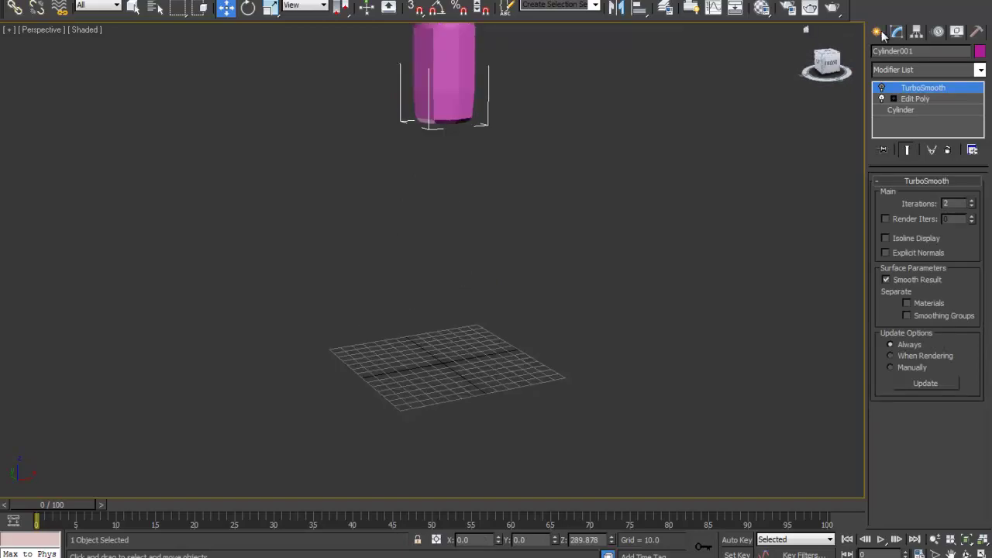
{"action": "left_click", "coordinate": [879, 33]}
{"action": "middle_click_drag", "start_coordinate": [557, 115], "coordinate": [511, 230]}
{"action": "left_click", "coordinate": [893, 151]}
{"action": "middle_click_drag", "start_coordinate": [543, 332], "coordinate": [555, 312]}
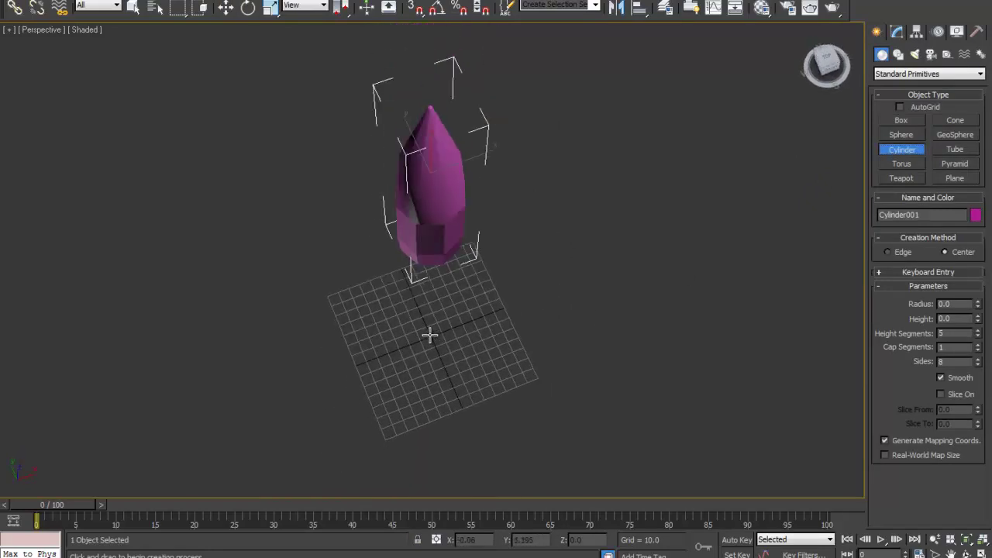
{"action": "left_click_drag", "start_coordinate": [430, 335], "coordinate": [455, 355]}
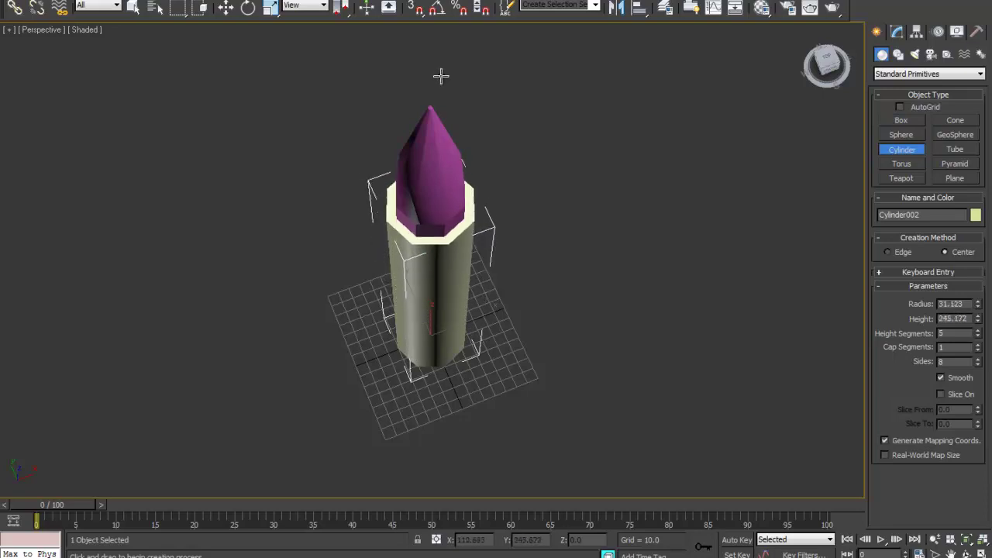
{"action": "left_click", "coordinate": [441, 62]}
{"action": "middle_click_drag", "start_coordinate": [475, 210], "coordinate": [451, 316], "text": "alt"}
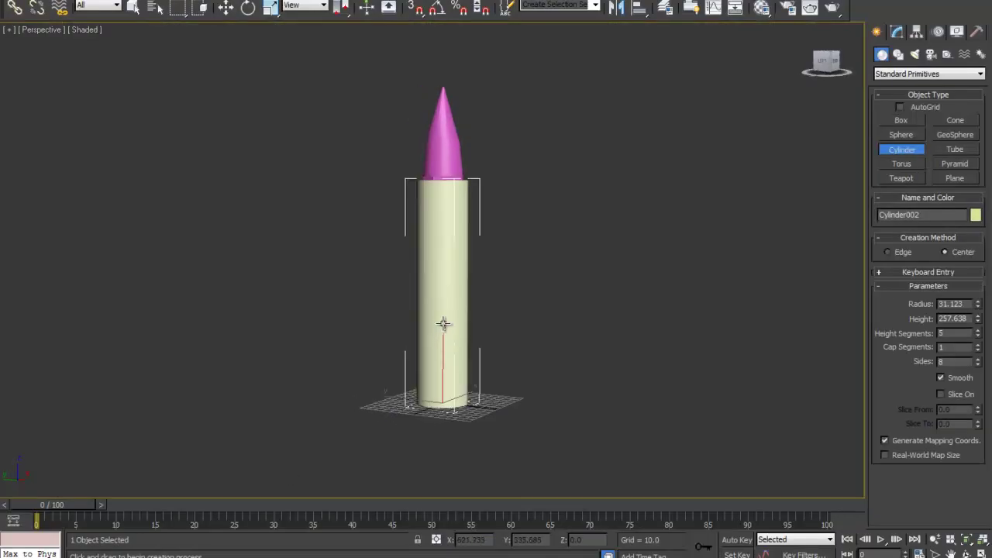
Show the new casing cylinder in a maximized front view and add an Edit Poly modifier to it.
{"action": "key", "text": "alt+w"}
{"action": "left_click", "coordinate": [649, 163]}
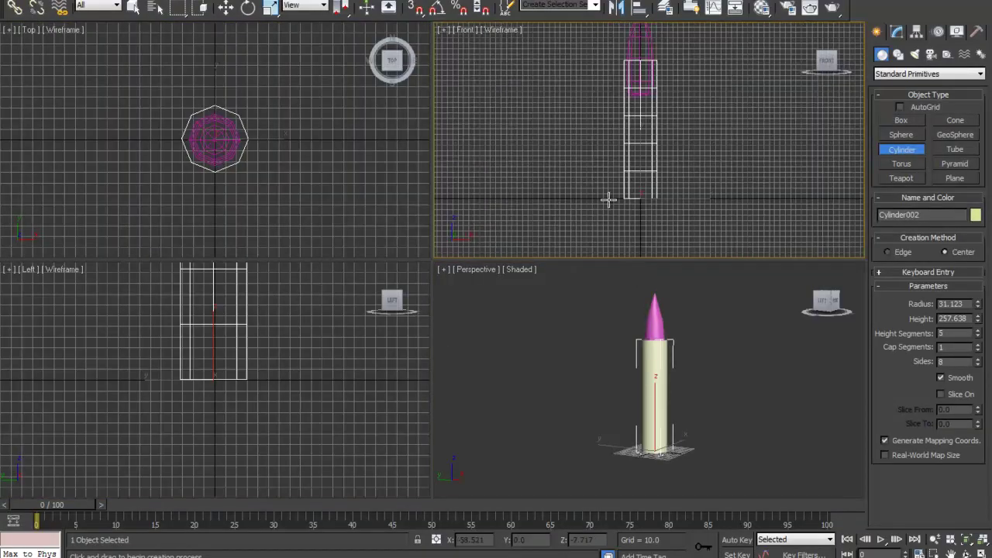
{"action": "key", "text": "alt+w"}
{"action": "scroll", "coordinate": [496, 182], "scroll_direction": "down", "scroll_amount": 1}
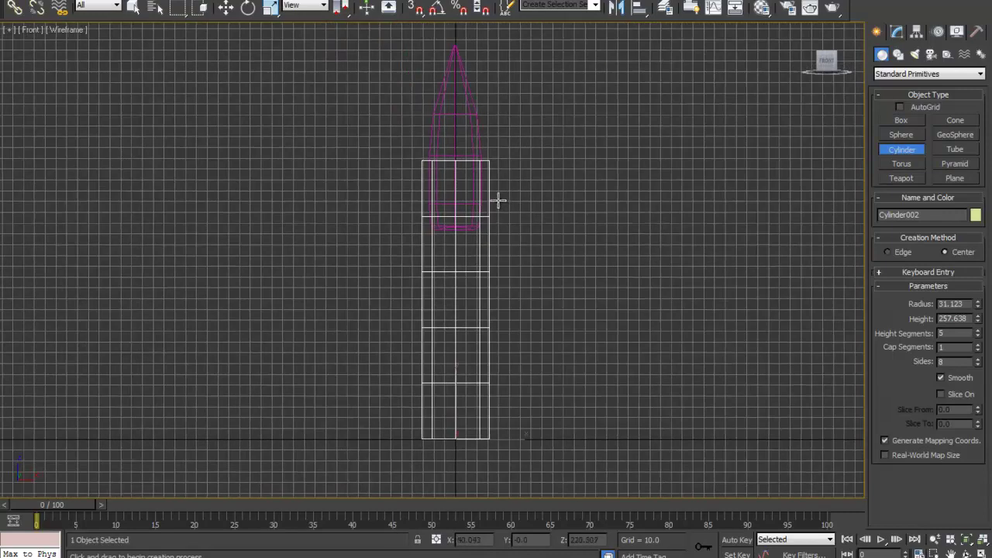
{"action": "left_click", "coordinate": [896, 33]}
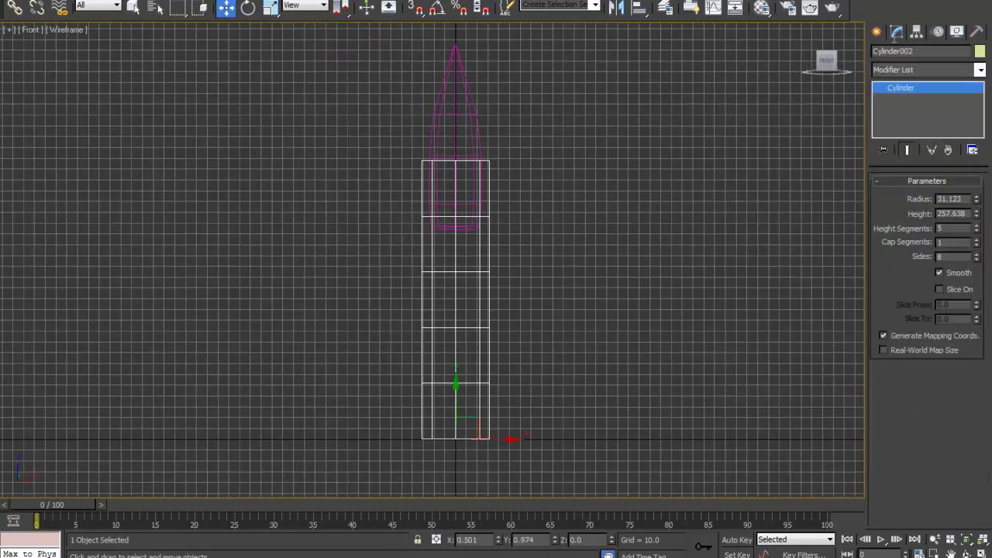
{"action": "left_click", "coordinate": [909, 72]}
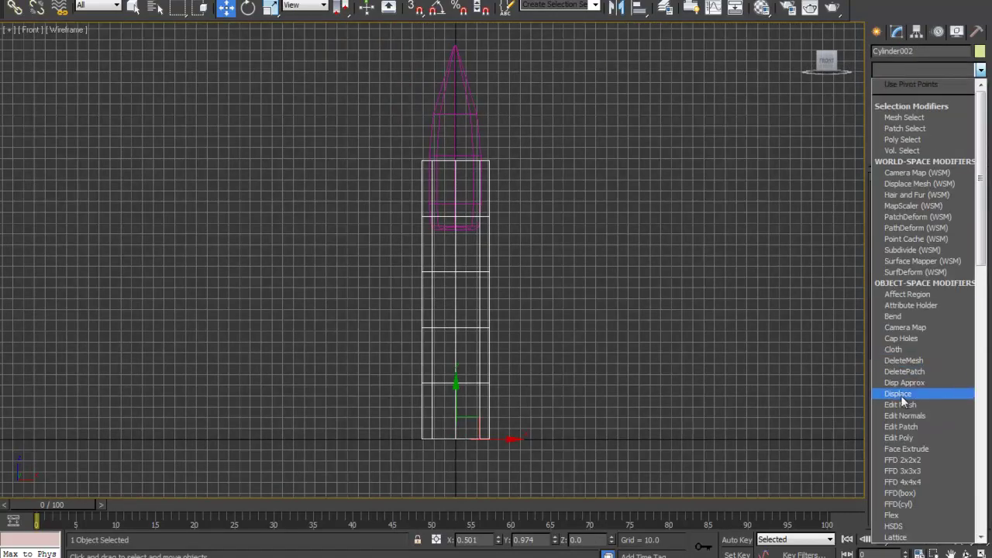
{"action": "left_click", "coordinate": [899, 437]}
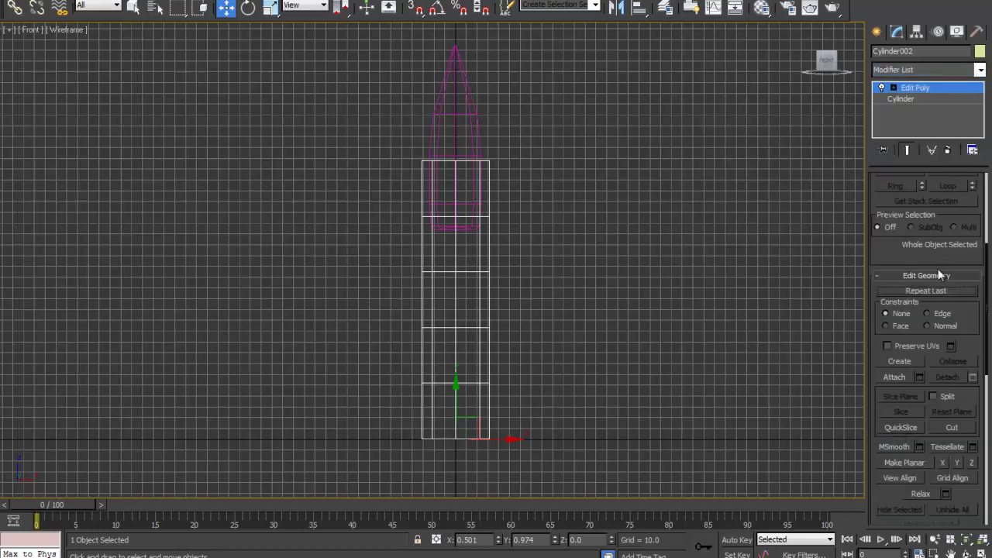
Delete all of the casing's polygons below its top height segment.
{"action": "key", "text": "4"}
{"action": "left_click_drag", "start_coordinate": [362, 231], "coordinate": [558, 481]}
{"action": "key", "text": "Delete"}
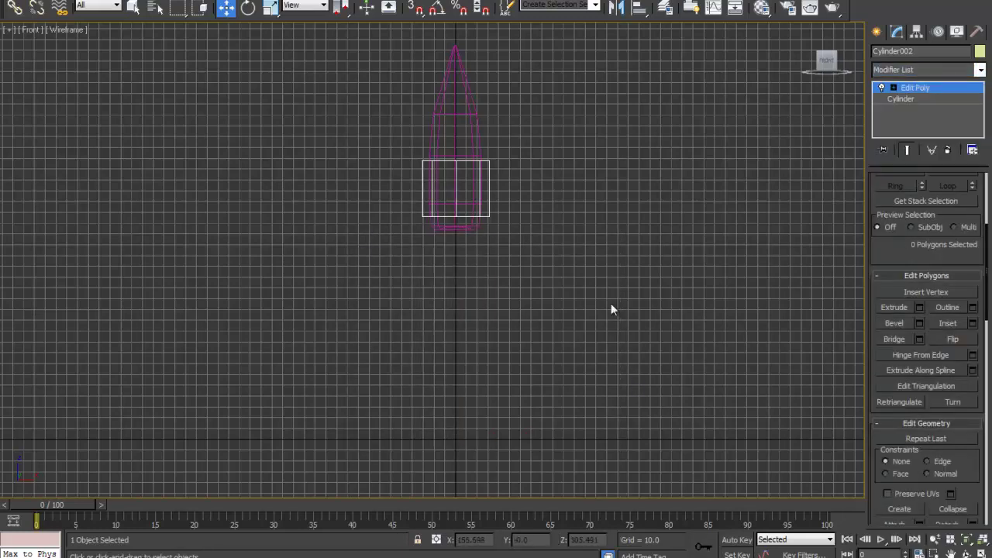
Leave polygon editing and centre the casing around the bullet by setting its X and Y positions to 0.
{"action": "scroll", "coordinate": [560, 267], "scroll_direction": "up", "scroll_amount": 5}
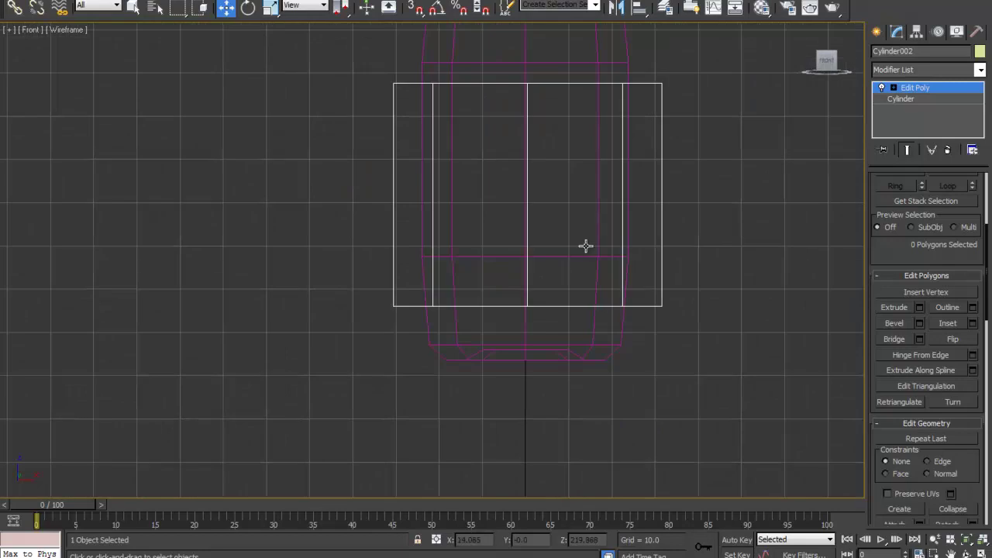
{"action": "middle_click_drag", "start_coordinate": [586, 246], "coordinate": [522, 272]}
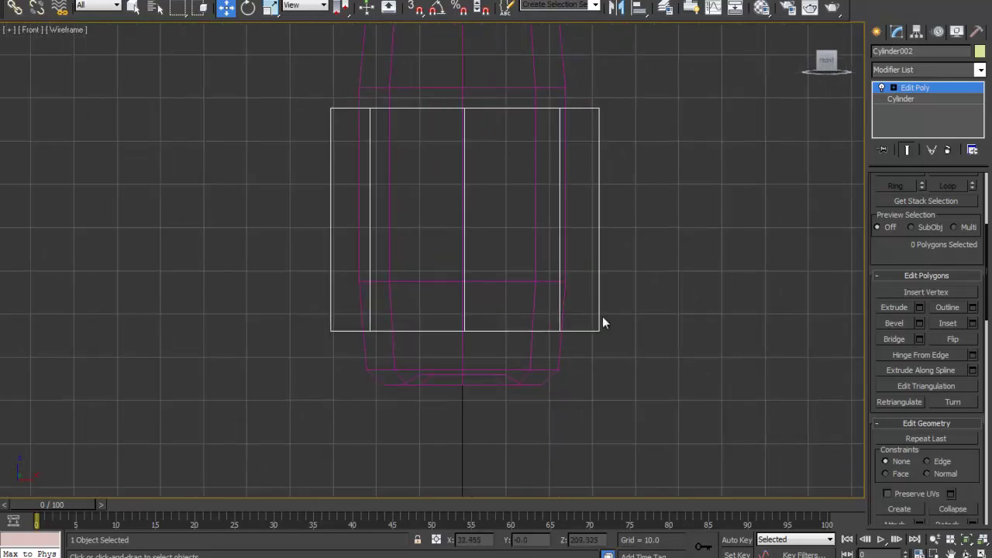
{"action": "left_click_drag", "start_coordinate": [633, 308], "coordinate": [587, 363]}
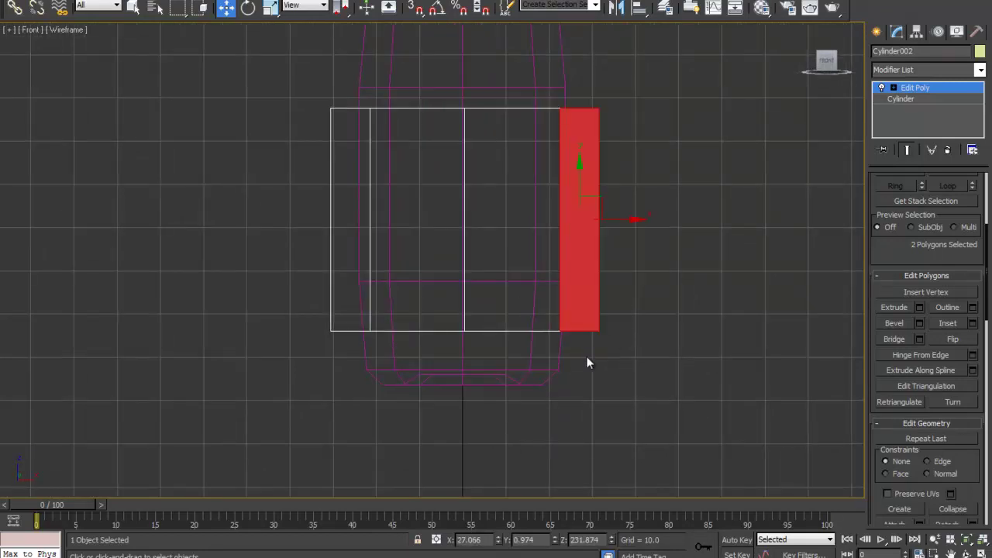
{"action": "key", "text": "4"}
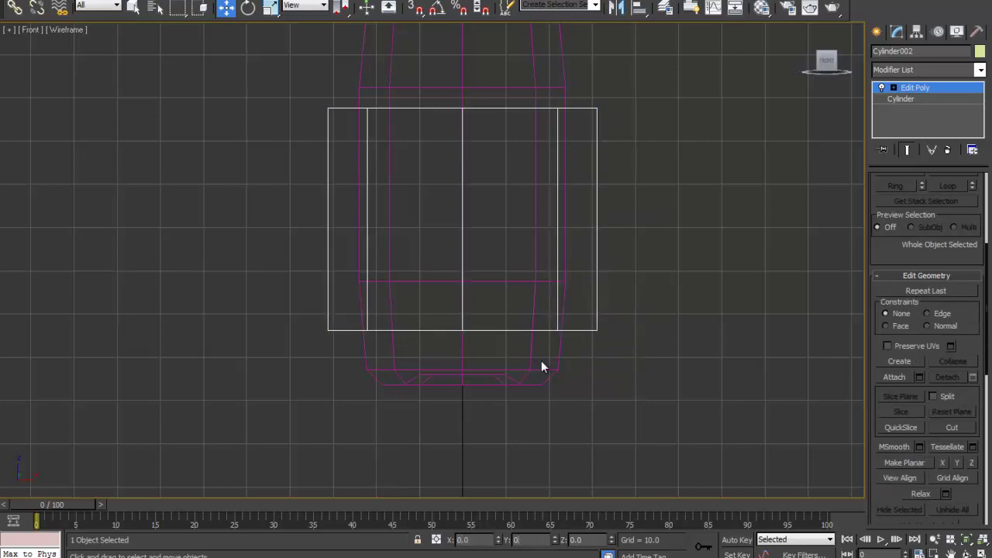
Adjust the casing neck's vertex rings, placing the top ring at about Z 247.6 and the bottom ring at about Z 206.
{"action": "scroll", "coordinate": [621, 244], "scroll_direction": "down", "scroll_amount": 5}
{"action": "middle_click_drag", "start_coordinate": [620, 244], "coordinate": [572, 240]}
{"action": "scroll", "coordinate": [559, 295], "scroll_direction": "down", "scroll_amount": 5}
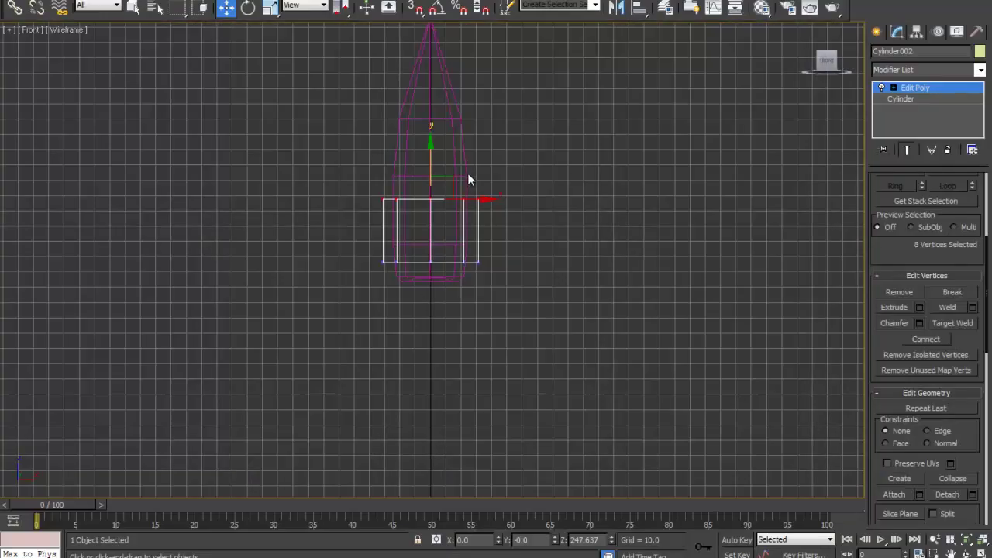
{"action": "mouse_move", "coordinate": [468, 178]}
{"action": "middle_mouse_down"}
{"action": "mouse_move", "coordinate": [463, 225]}
{"action": "mouse_move", "coordinate": [471, 190]}
{"action": "middle_mouse_up"}
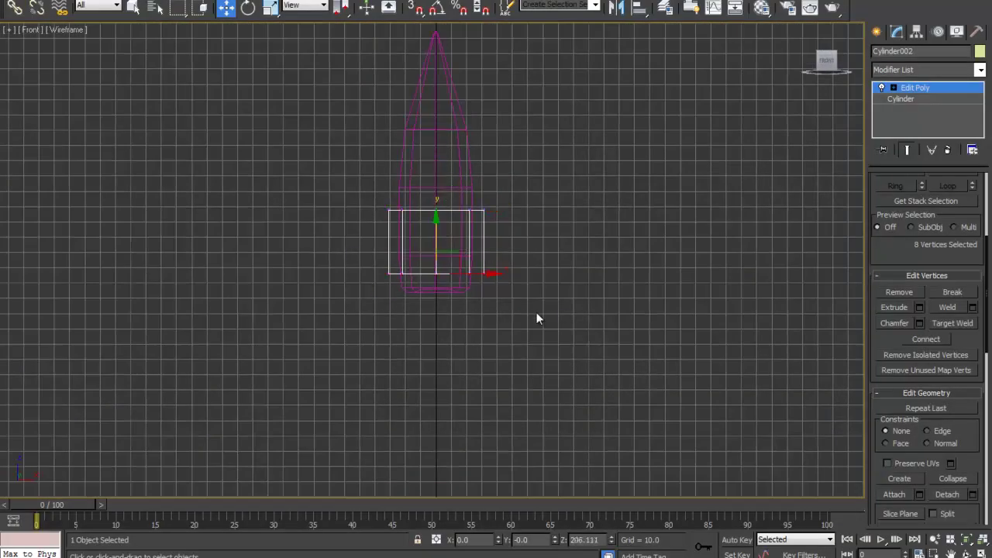
{"action": "scroll", "coordinate": [452, 336], "scroll_direction": "down", "scroll_amount": 2}
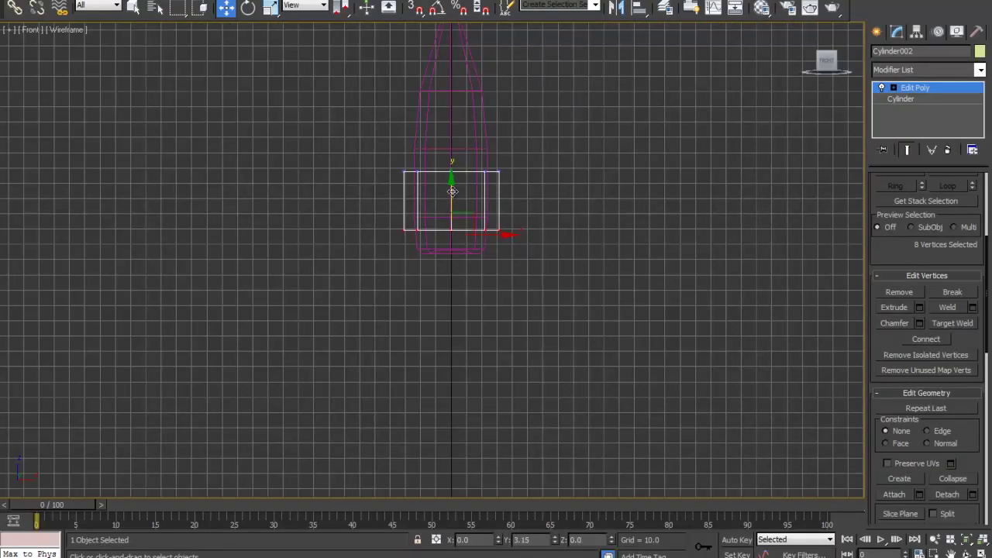
{"action": "left_click_drag", "start_coordinate": [453, 192], "coordinate": [451, 196]}
Select the open border at the bottom of the casing neck and extend it downward to about Z 175 as new faces.
{"action": "key", "text": "3"}
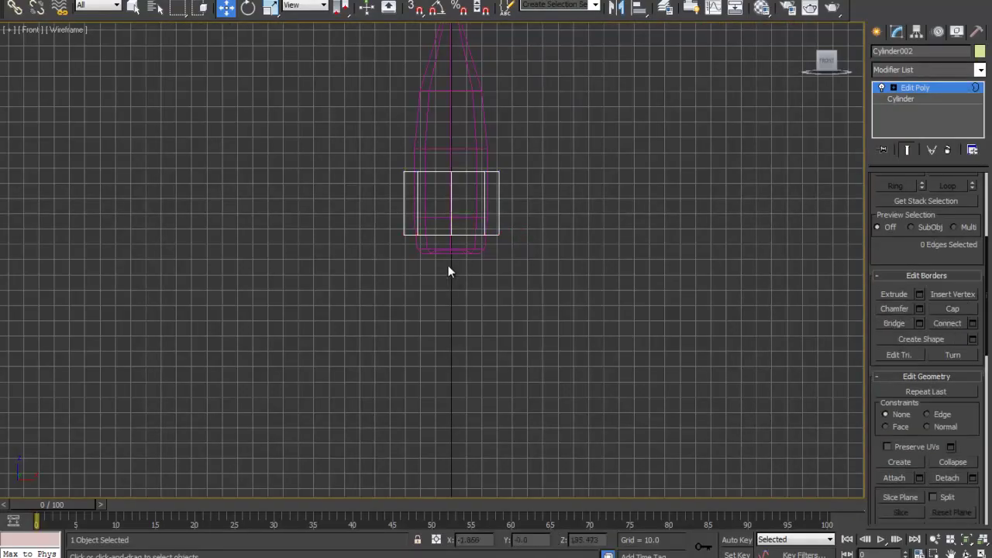
{"action": "left_click", "coordinate": [431, 234]}
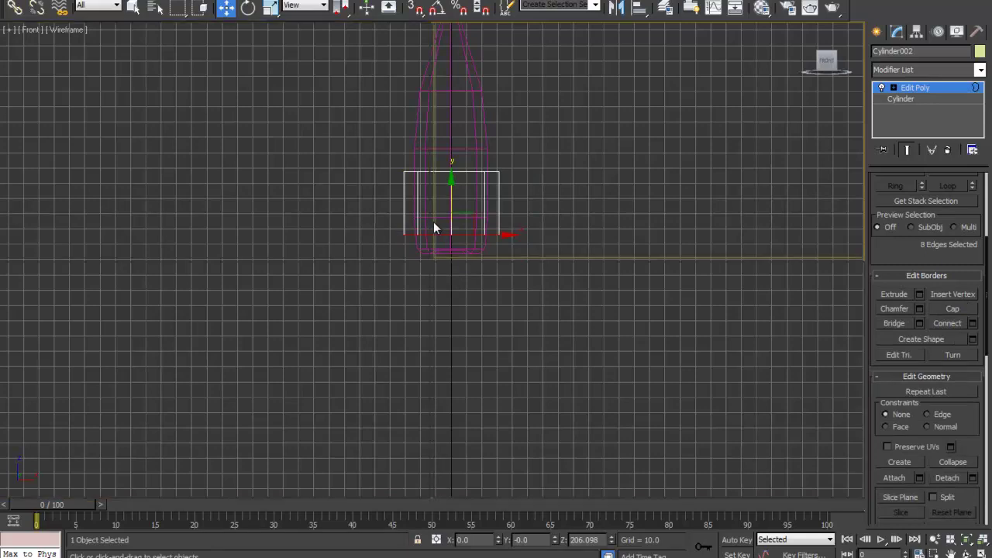
{"action": "key", "text": "alt+w"}
{"action": "middle_click_drag", "start_coordinate": [664, 445], "coordinate": [628, 433]}
{"action": "key", "text": "alt+w"}
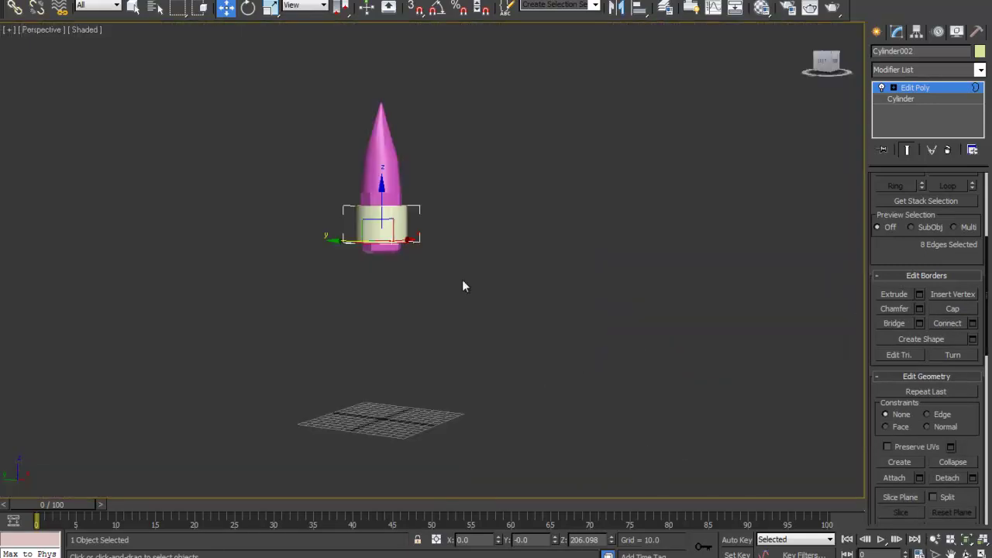
{"action": "middle_click_drag", "start_coordinate": [462, 281], "coordinate": [441, 321], "text": "alt"}
{"action": "scroll", "coordinate": [529, 329], "scroll_direction": "up", "scroll_amount": 4}
{"action": "middle_click_drag", "start_coordinate": [440, 321], "coordinate": [493, 153]}
{"action": "left_click_drag", "start_coordinate": [493, 152], "coordinate": [493, 226], "text": "shift"}
Scale the extended bottom border outward uniformly to form the casing's flared shoulder.
{"action": "middle_click_drag", "start_coordinate": [514, 237], "coordinate": [508, 309], "text": "alt"}
{"action": "key", "text": "r"}
{"action": "left_click_drag", "start_coordinate": [493, 333], "coordinate": [497, 345]}
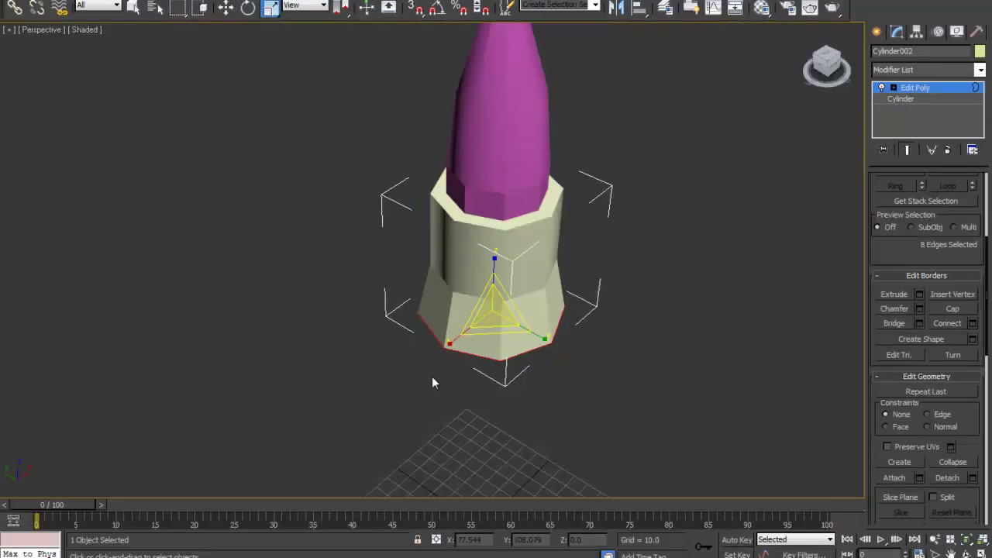
Extend the shoulder's bottom border straight down to about Z 32 to form the casing's long body.
{"action": "middle_click_drag", "start_coordinate": [432, 376], "coordinate": [461, 260], "text": "alt"}
{"action": "scroll", "coordinate": [463, 274], "scroll_direction": "down", "scroll_amount": 4}
{"action": "key", "text": "w"}
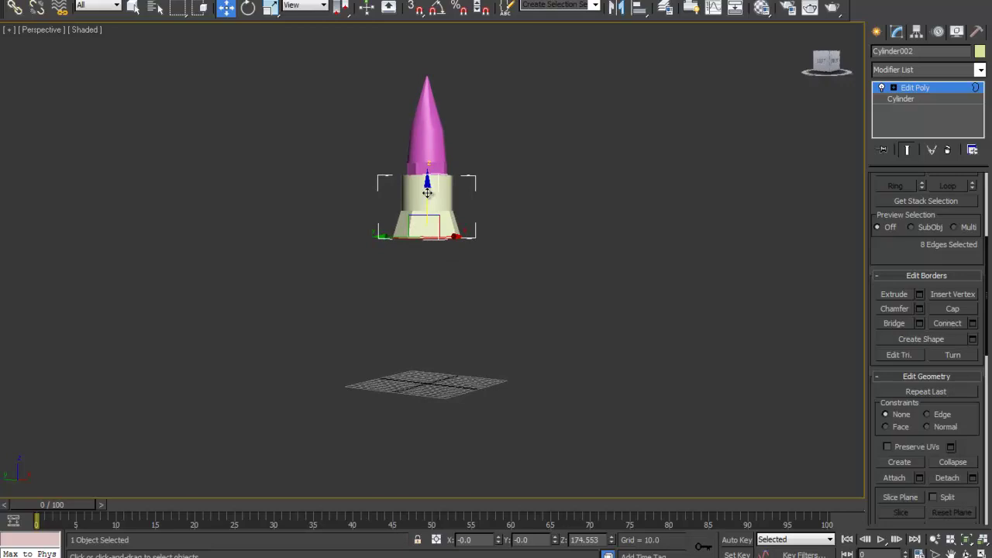
{"action": "left_click_drag", "start_coordinate": [428, 193], "coordinate": [413, 323], "text": "shift"}
{"action": "middle_click_drag", "start_coordinate": [443, 336], "coordinate": [435, 271]}
{"action": "scroll", "coordinate": [441, 250], "scroll_direction": "up", "scroll_amount": 5}
{"action": "left_click_drag", "start_coordinate": [434, 270], "coordinate": [434, 240]}
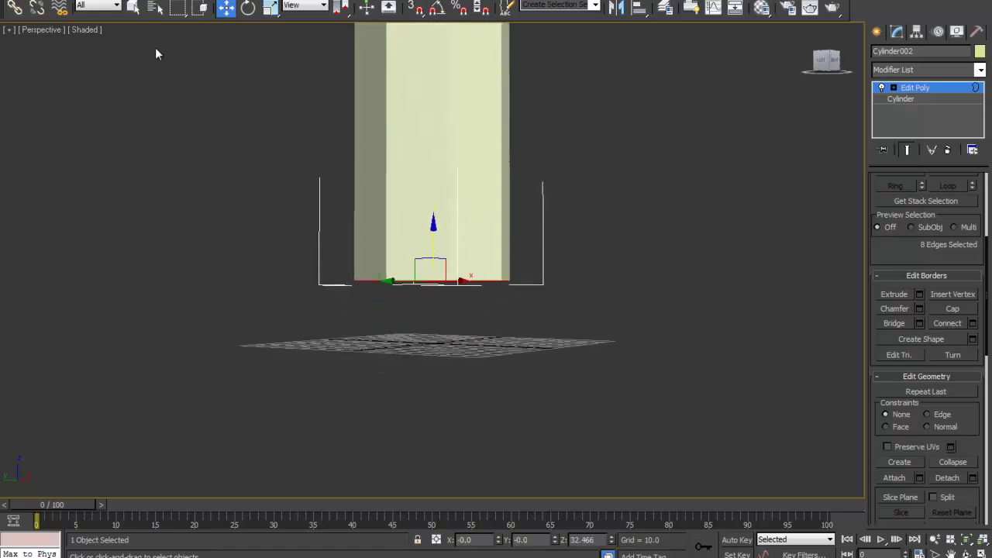
Set the perspective viewport's display to shaded with edged faces.
{"action": "left_click", "coordinate": [88, 29]}
{"action": "left_click", "coordinate": [125, 111]}
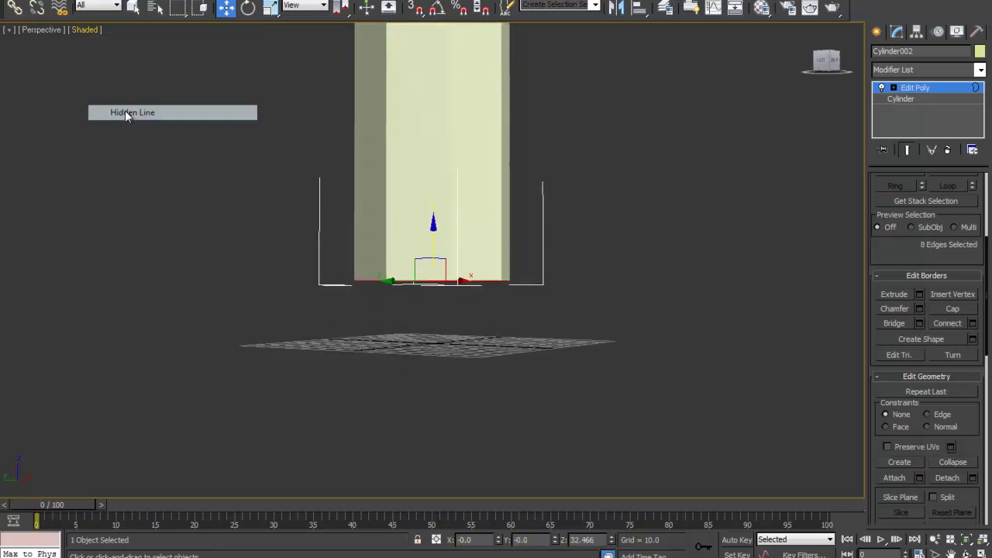
{"action": "left_click", "coordinate": [87, 31]}
{"action": "left_click", "coordinate": [101, 61]}
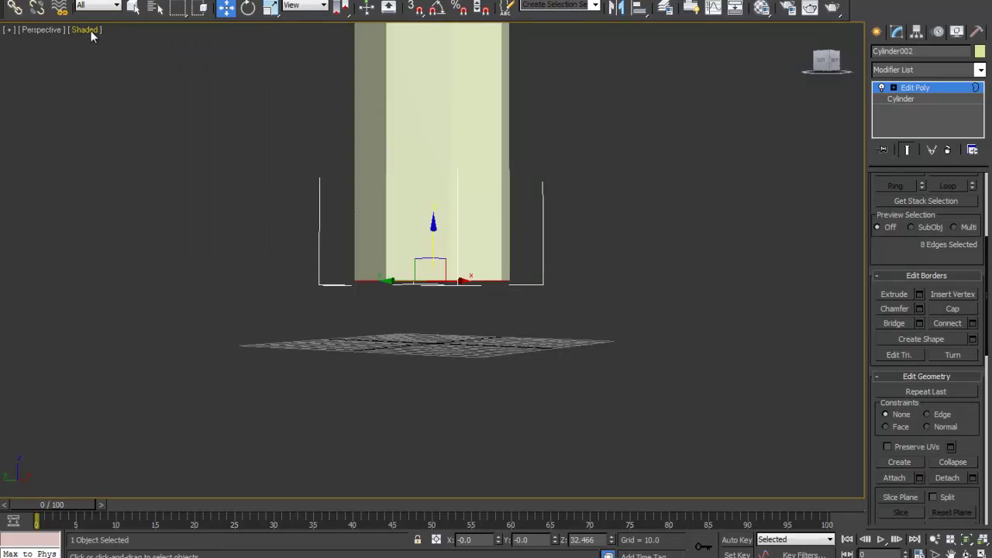
{"action": "left_click", "coordinate": [85, 29]}
{"action": "left_click", "coordinate": [108, 92]}
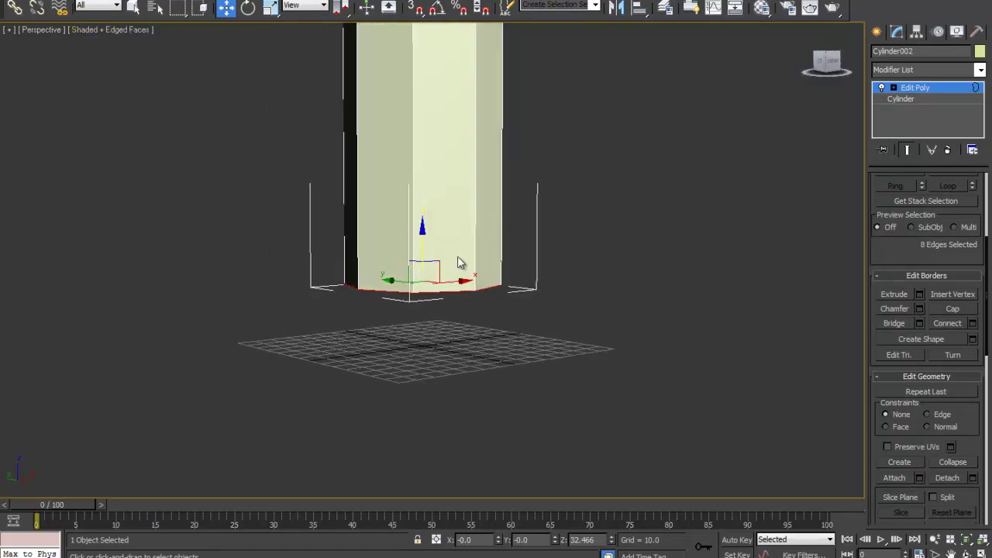
Extend the casing's open bottom border downward in successive bands through about Z 18 and Z 5 to about Z -4.
{"action": "left_click_drag", "start_coordinate": [421, 232], "coordinate": [424, 267], "text": "shift"}
{"action": "scroll", "coordinate": [445, 255], "scroll_direction": "up", "scroll_amount": 2}
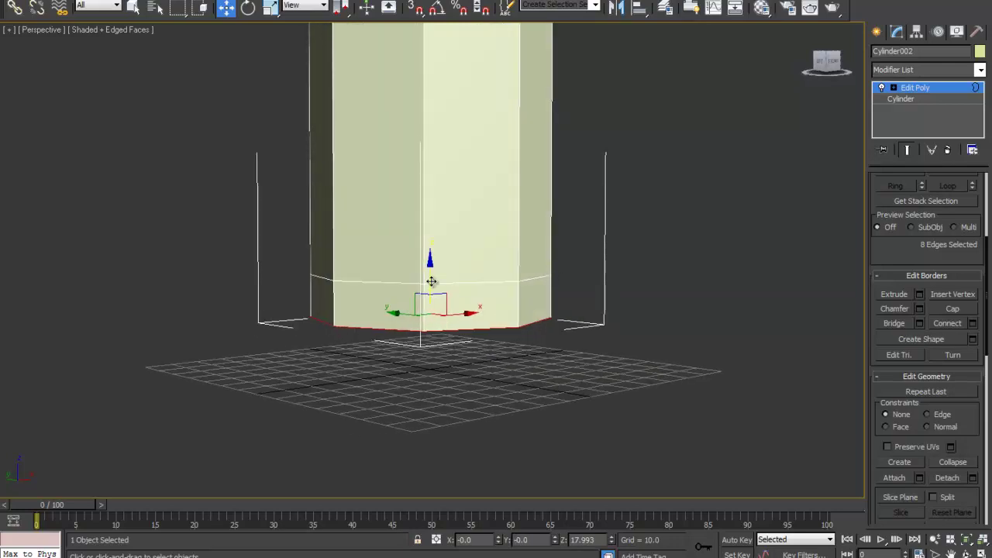
{"action": "left_click_drag", "start_coordinate": [429, 268], "coordinate": [431, 309], "text": "shift"}
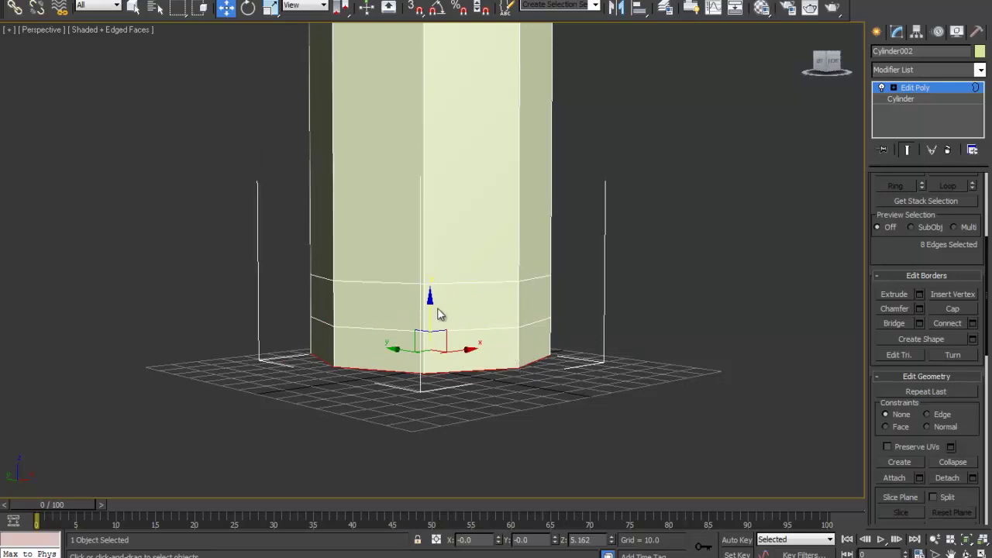
{"action": "left_click_drag", "start_coordinate": [431, 307], "coordinate": [429, 332]}
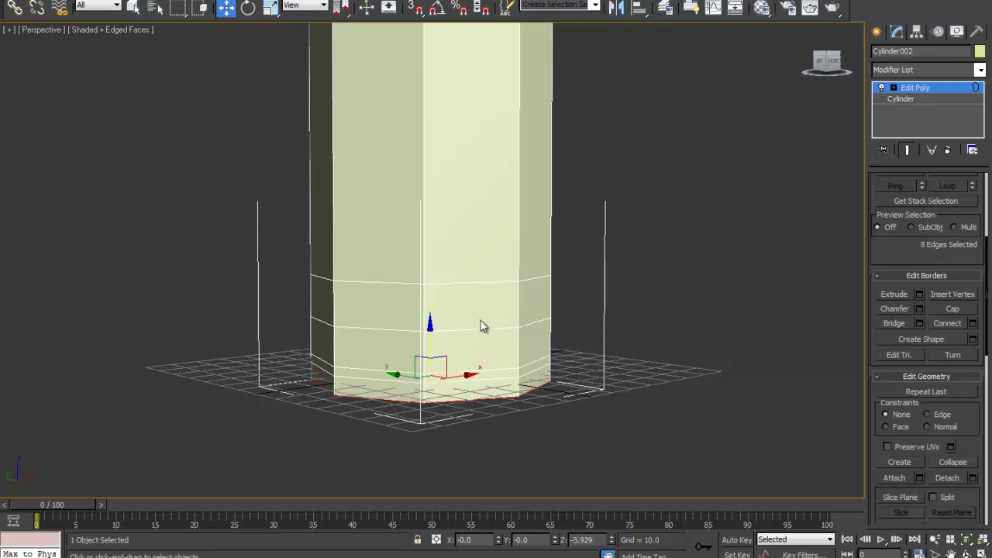
In the front view, select the vertices of the five lowest casing rings and raise them together to about Z 15.
{"action": "key", "text": "1"}
{"action": "key", "text": "alt+w"}
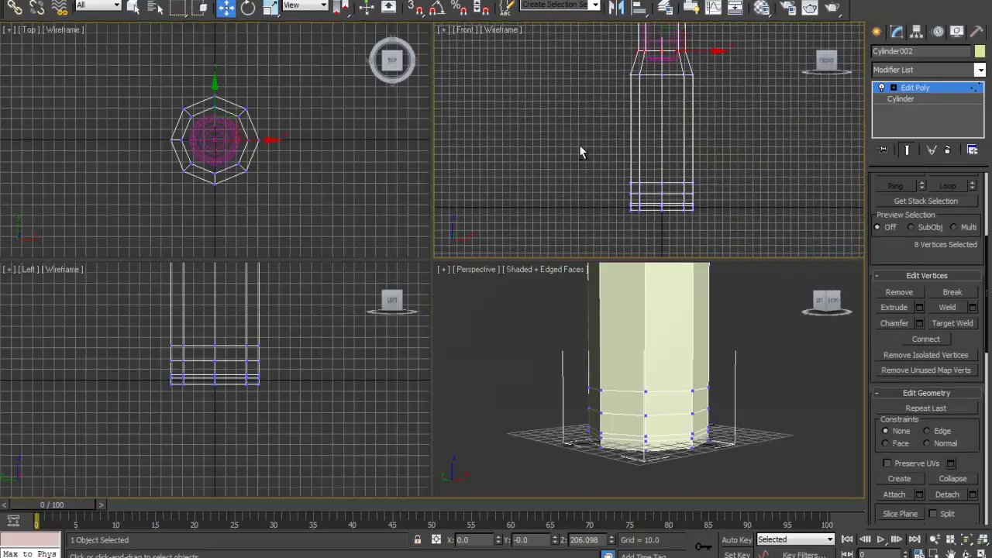
{"action": "key", "text": "alt+w"}
{"action": "middle_click_drag", "start_coordinate": [478, 277], "coordinate": [487, 193]}
{"action": "scroll", "coordinate": [473, 200], "scroll_direction": "up", "scroll_amount": 4}
{"action": "left_click_drag", "start_coordinate": [722, 309], "coordinate": [722, 308]}
{"action": "left_click_drag", "start_coordinate": [773, 469], "coordinate": [774, 469]}
{"action": "left_click_drag", "start_coordinate": [501, 295], "coordinate": [497, 277]}
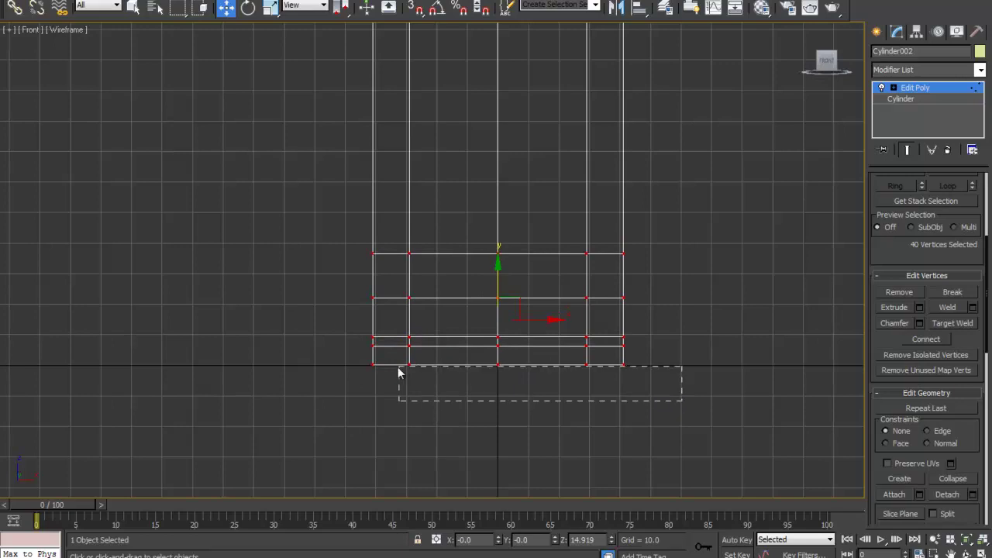
Select the casing's bottommost ring of vertices and set its Z position to 0.
{"action": "left_click_drag", "start_coordinate": [683, 401], "coordinate": [381, 371]}
{"action": "left_click", "coordinate": [596, 539]}
{"action": "type", "text": "0"}
{"action": "key", "text": "Return"}
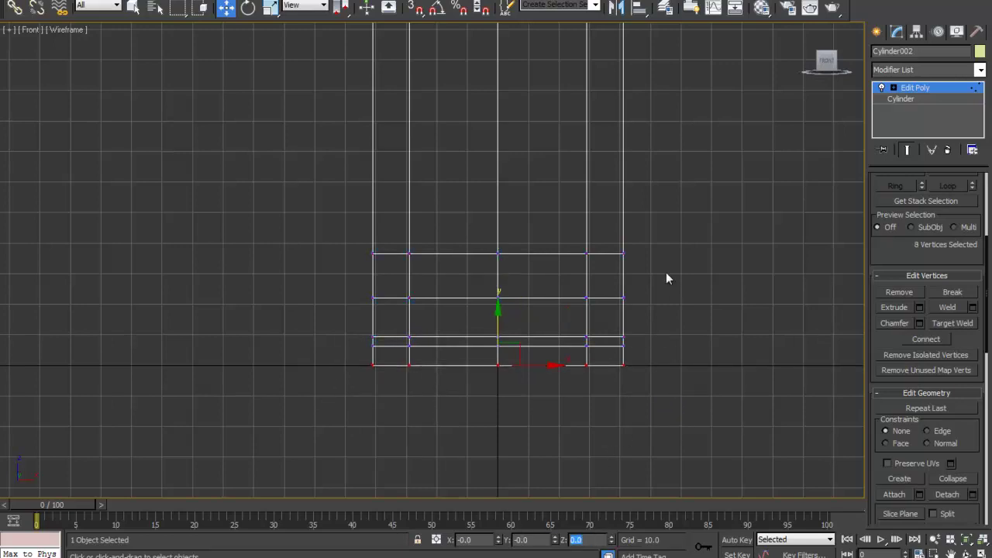
Select the third-lowest vertex ring, scale it inward to form a groove above the rim, and lower it to about Z 7.25.
{"action": "left_click_drag", "start_coordinate": [661, 324], "coordinate": [419, 329]}
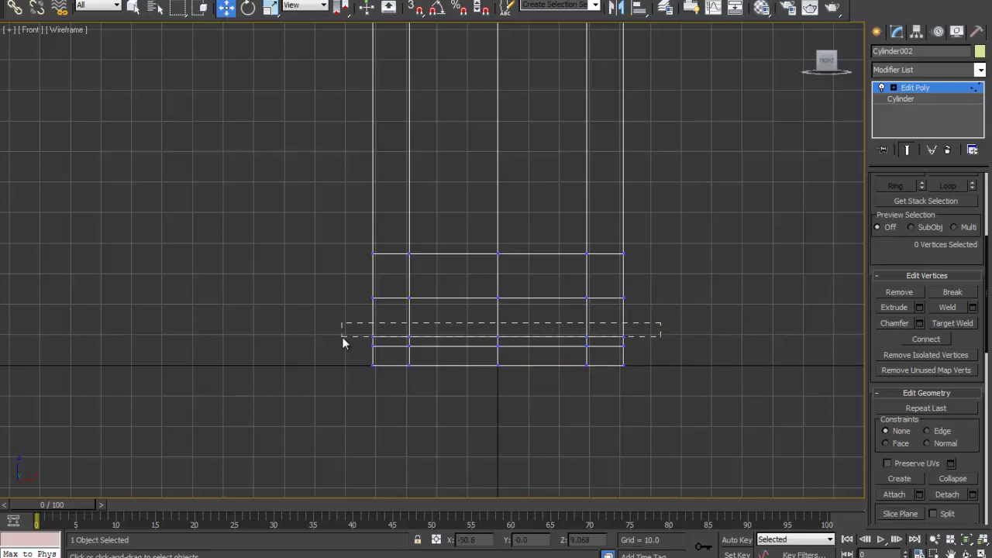
{"action": "left_click_drag", "start_coordinate": [341, 338], "coordinate": [341, 339]}
{"action": "key", "text": "alt+w"}
{"action": "right_click", "coordinate": [587, 396]}
{"action": "key", "text": "alt+w"}
{"action": "middle_click_drag", "start_coordinate": [465, 392], "coordinate": [478, 338]}
{"action": "scroll", "coordinate": [517, 321], "scroll_direction": "up", "scroll_amount": 5}
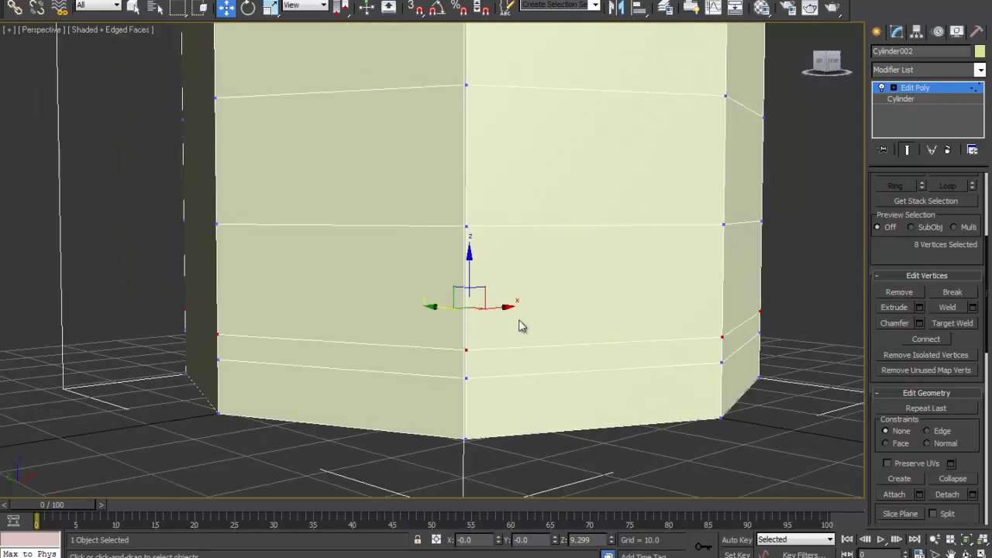
{"action": "scroll", "coordinate": [512, 345], "scroll_direction": "down", "scroll_amount": 3}
{"action": "middle_click_drag", "start_coordinate": [513, 334], "coordinate": [499, 251]}
{"action": "key", "text": "r"}
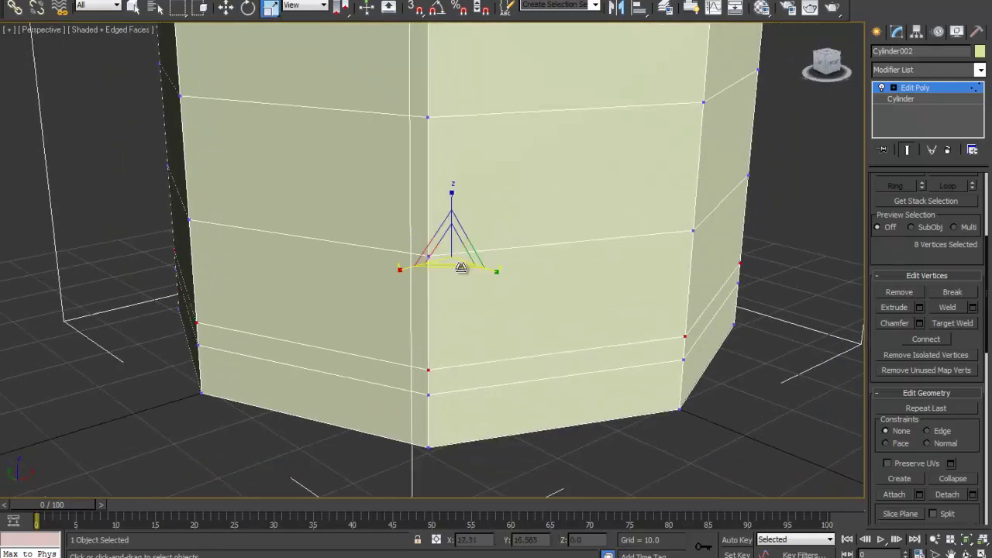
{"action": "left_click_drag", "start_coordinate": [452, 252], "coordinate": [448, 274]}
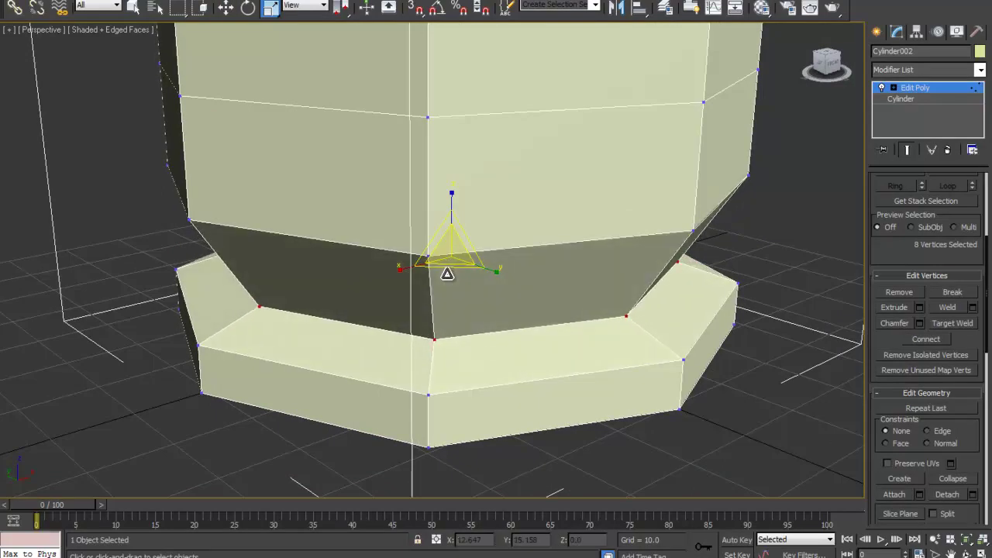
{"action": "key", "text": "w"}
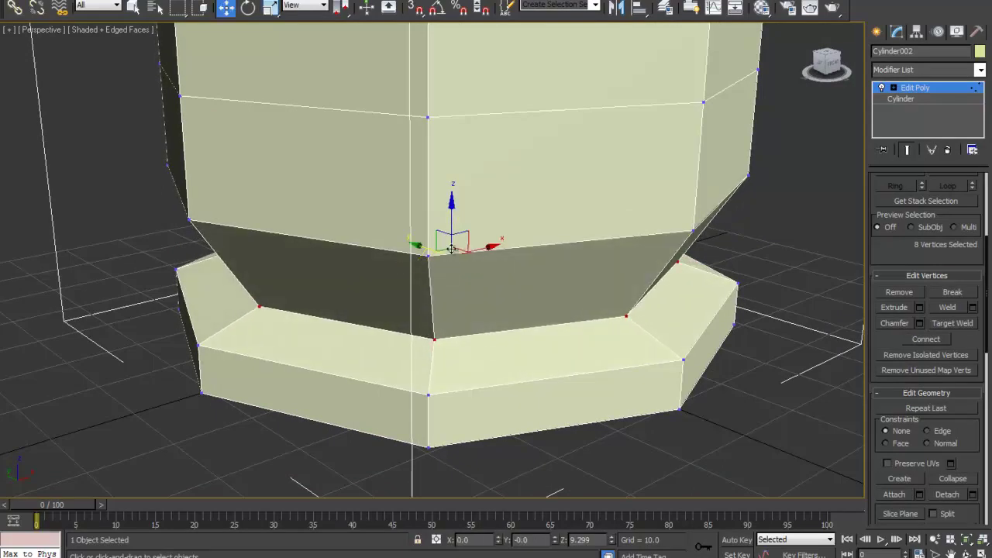
{"action": "left_click_drag", "start_coordinate": [454, 219], "coordinate": [443, 239]}
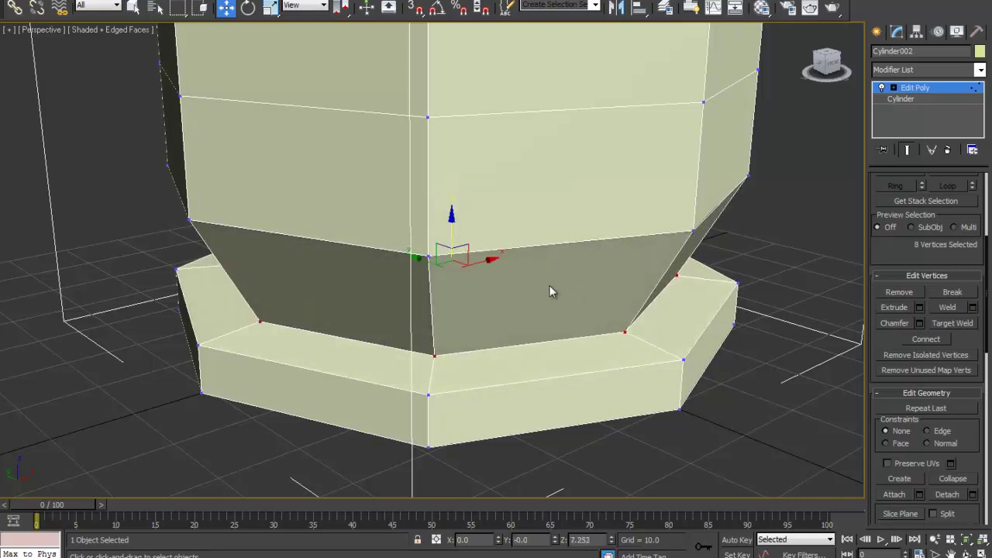
Enable 3D snapping to vertices with grid-line snapping turned off, and check the axis constraint option.
{"action": "left_click", "coordinate": [416, 7]}
{"action": "right_click", "coordinate": [417, 8]}
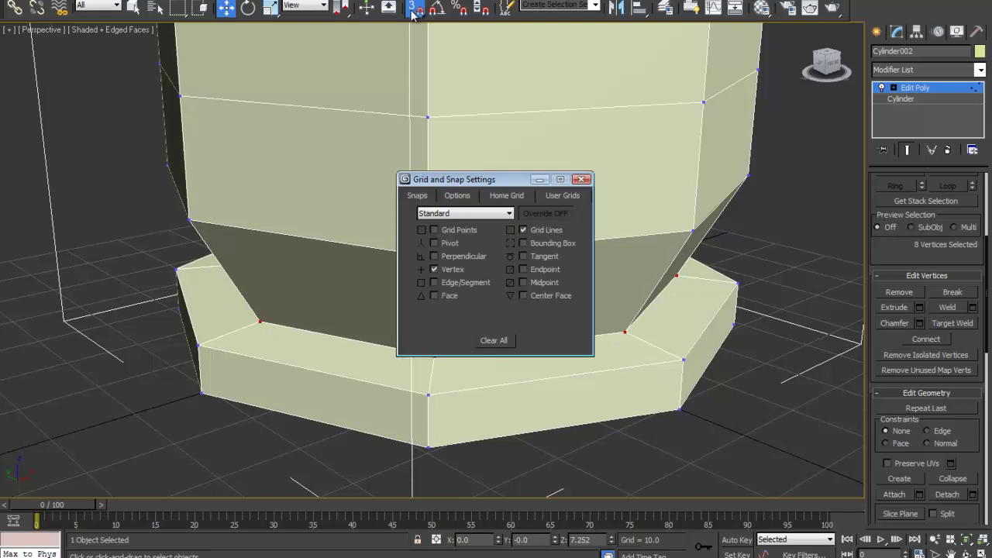
{"action": "left_click", "coordinate": [528, 230]}
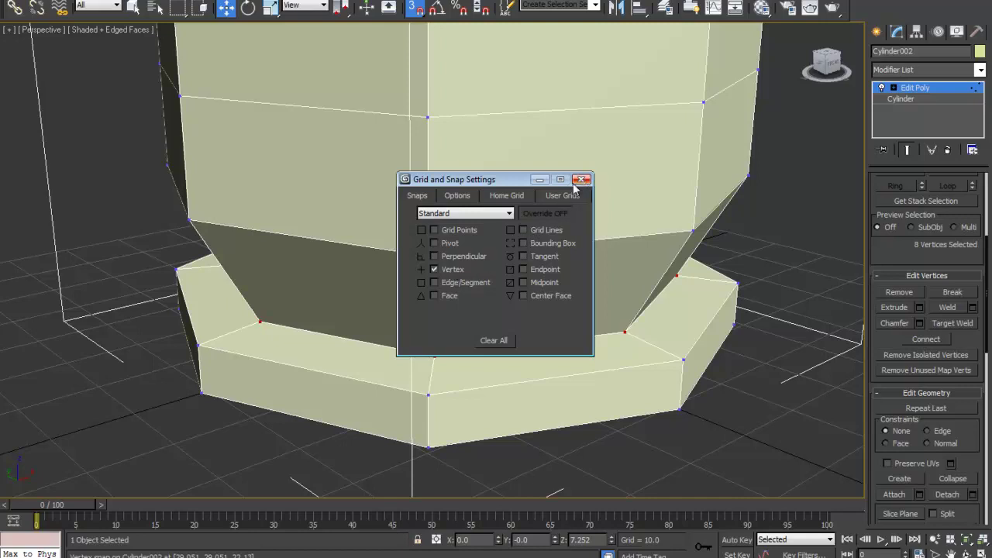
{"action": "left_click", "coordinate": [457, 197]}
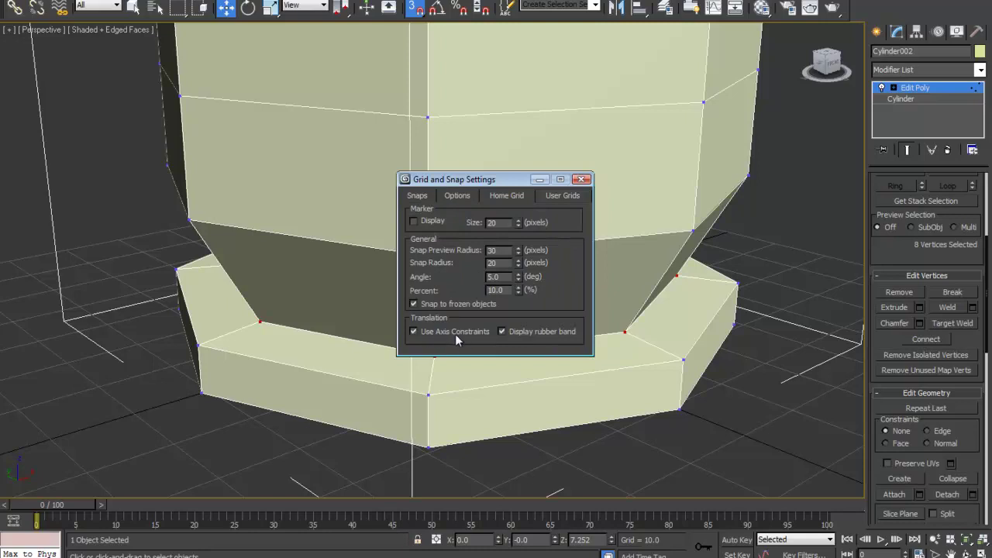
{"action": "left_click", "coordinate": [580, 179]}
Snap the narrowed groove ring down level with the rim's upper ring, at Z 6.354.
{"action": "middle_click_drag", "start_coordinate": [496, 215], "coordinate": [409, 190], "text": "alt"}
{"action": "left_click_drag", "start_coordinate": [385, 190], "coordinate": [385, 195]}
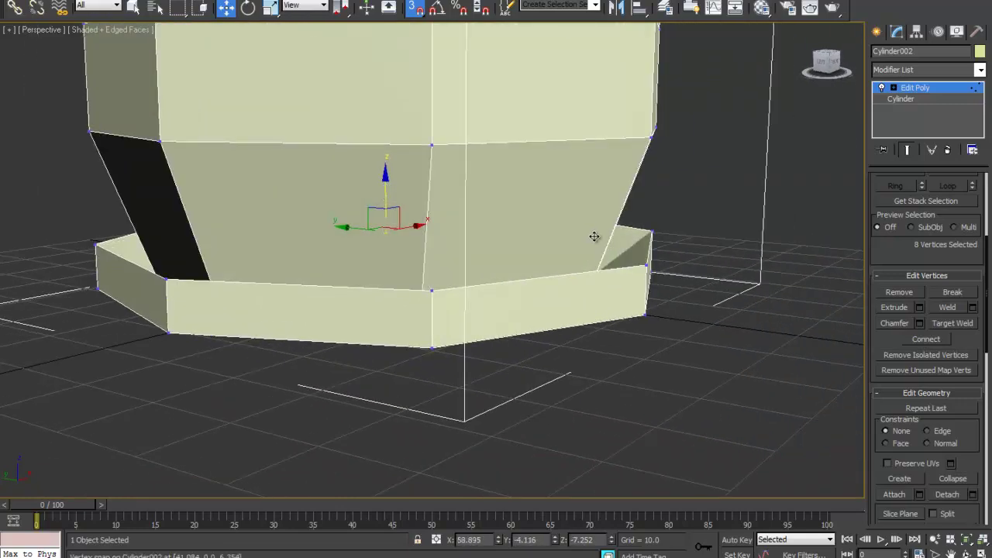
{"action": "left_click_drag", "start_coordinate": [605, 239], "coordinate": [650, 266]}
{"action": "middle_click_drag", "start_coordinate": [643, 230], "coordinate": [578, 247], "text": "alt"}
{"action": "middle_click_drag", "start_coordinate": [579, 247], "coordinate": [613, 315]}
{"action": "scroll", "coordinate": [480, 272], "scroll_direction": "down", "scroll_amount": 3}
{"action": "middle_click_drag", "start_coordinate": [479, 272], "coordinate": [530, 259], "text": "alt"}
{"action": "middle_click_drag", "start_coordinate": [530, 259], "coordinate": [484, 298]}
{"action": "scroll", "coordinate": [484, 298], "scroll_direction": "down", "scroll_amount": 2}
{"action": "scroll", "coordinate": [484, 296], "scroll_direction": "up", "scroll_amount": 2}
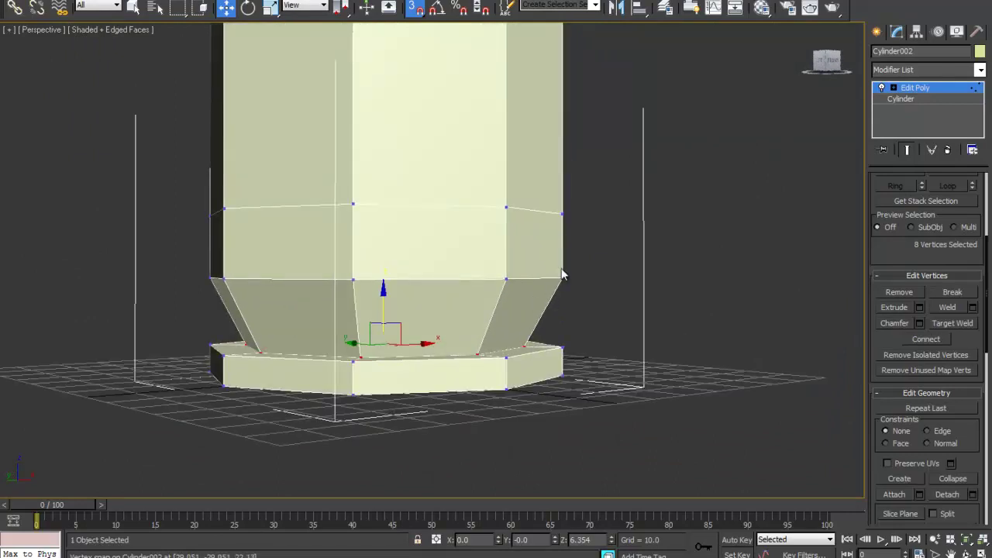
In the front view, snap the vertex ring above the groove up onto the next ring at Z 36.604 and weld them together.
{"action": "key", "text": "alt+w"}
{"action": "middle_click_drag", "start_coordinate": [693, 170], "coordinate": [622, 171]}
{"action": "left_click_drag", "start_coordinate": [712, 165], "coordinate": [810, 176]}
{"action": "middle_click_drag", "start_coordinate": [644, 130], "coordinate": [660, 179]}
{"action": "left_click_drag", "start_coordinate": [648, 172], "coordinate": [648, 128]}
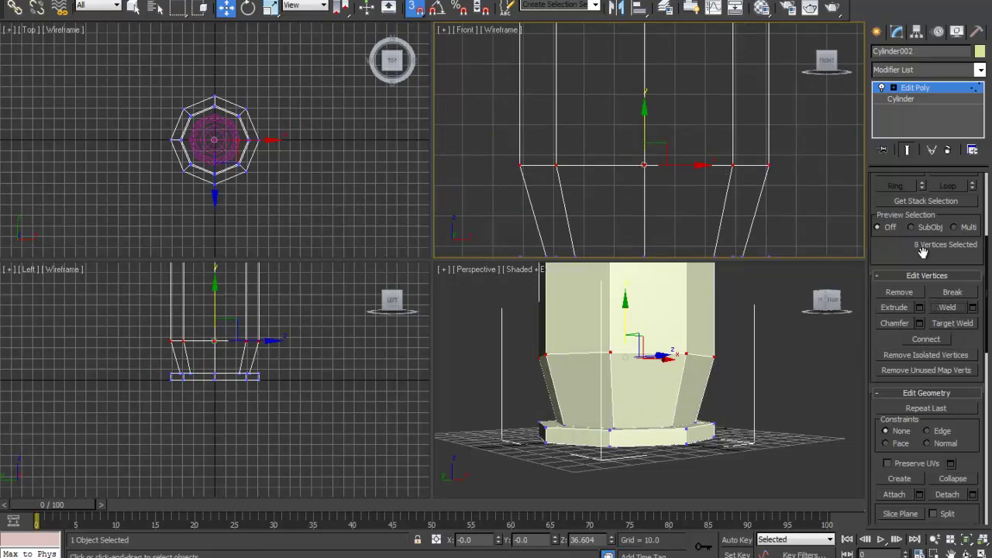
{"action": "middle_click_drag", "start_coordinate": [677, 179], "coordinate": [674, 158]}
{"action": "key", "text": "alt+w"}
{"action": "key", "text": "alt+w"}
{"action": "middle_click", "coordinate": [604, 374]}
{"action": "key", "text": "alt+w"}
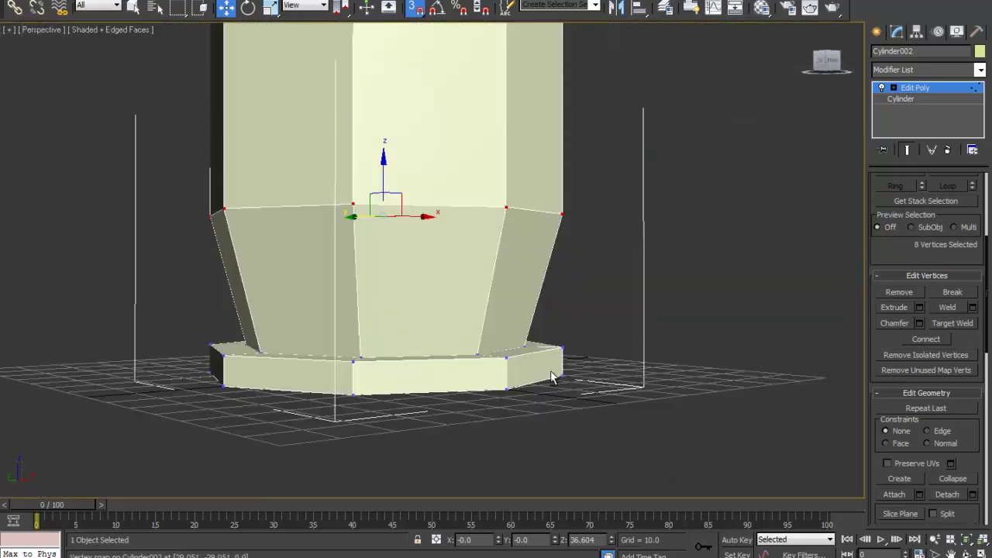
Consult the cartridge reference photos, turn off snapping, and lower the selected ring above the groove to about Z 25.9.
{"action": "middle_click_drag", "start_coordinate": [414, 266], "coordinate": [459, 258], "text": "alt"}
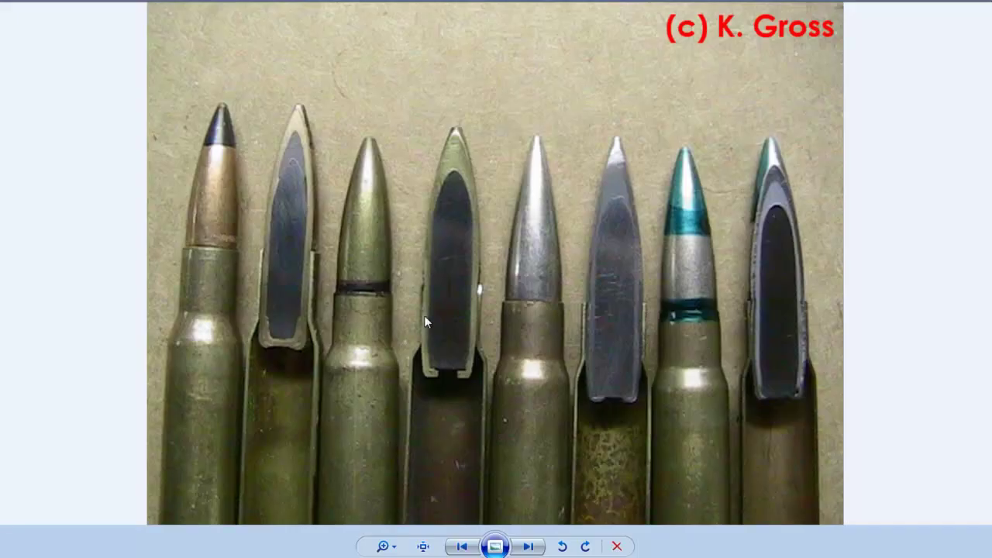
{"action": "key", "text": "Right"}
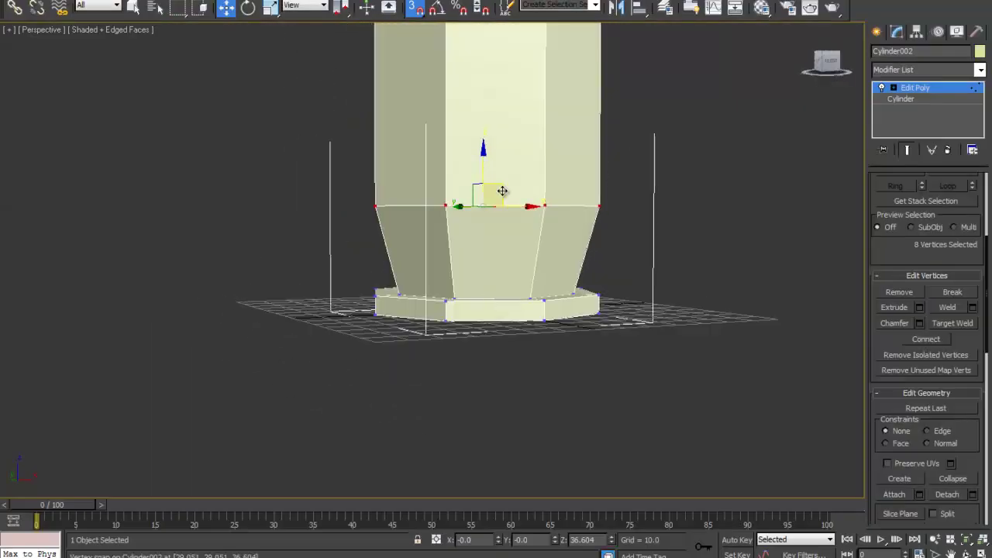
{"action": "mouse_move", "coordinate": [484, 151]}
{"action": "left_mouse_down"}
{"action": "mouse_move", "coordinate": [485, 178]}
{"action": "mouse_move", "coordinate": [487, 148]}
{"action": "left_mouse_up"}
{"action": "key", "text": "ctrl+z"}
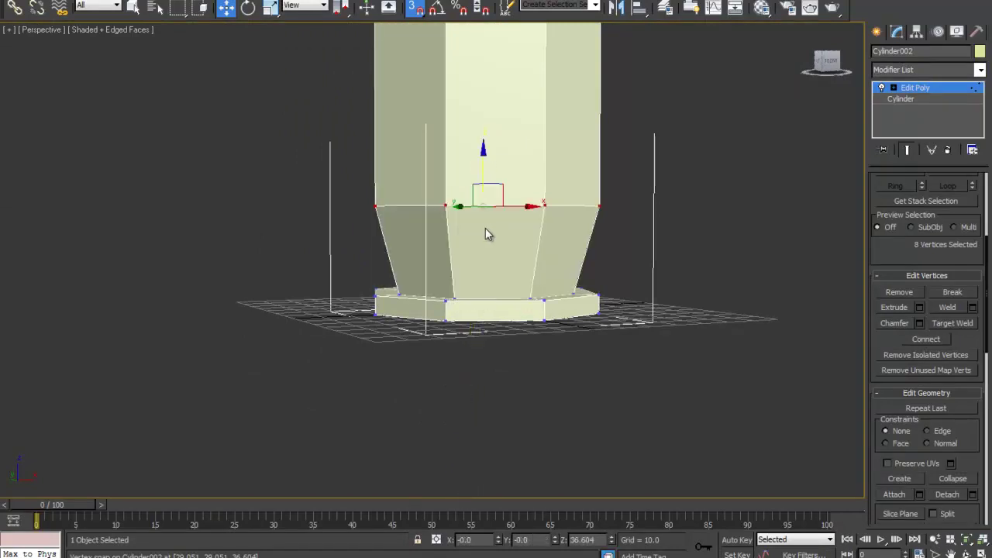
{"action": "key", "text": "s"}
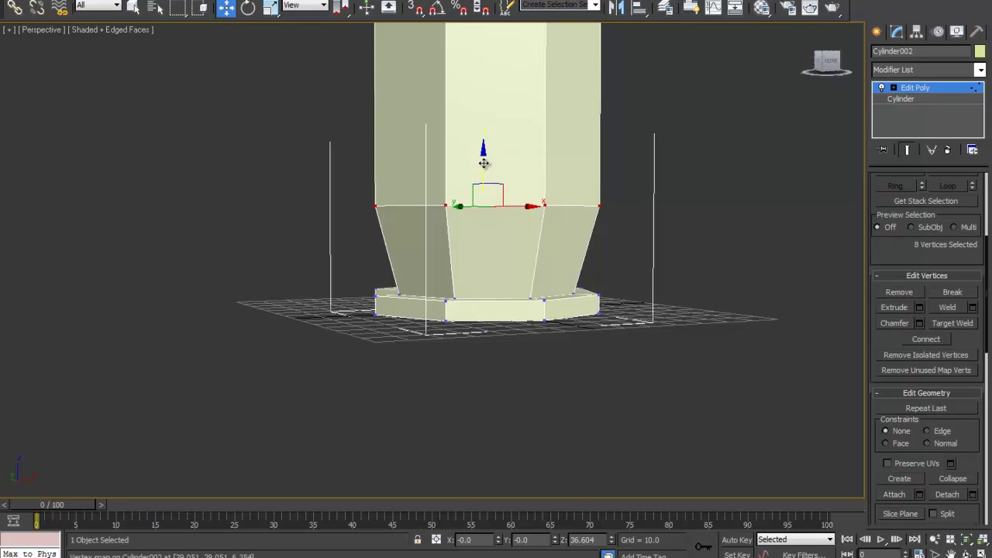
{"action": "left_click_drag", "start_coordinate": [484, 163], "coordinate": [484, 195]}
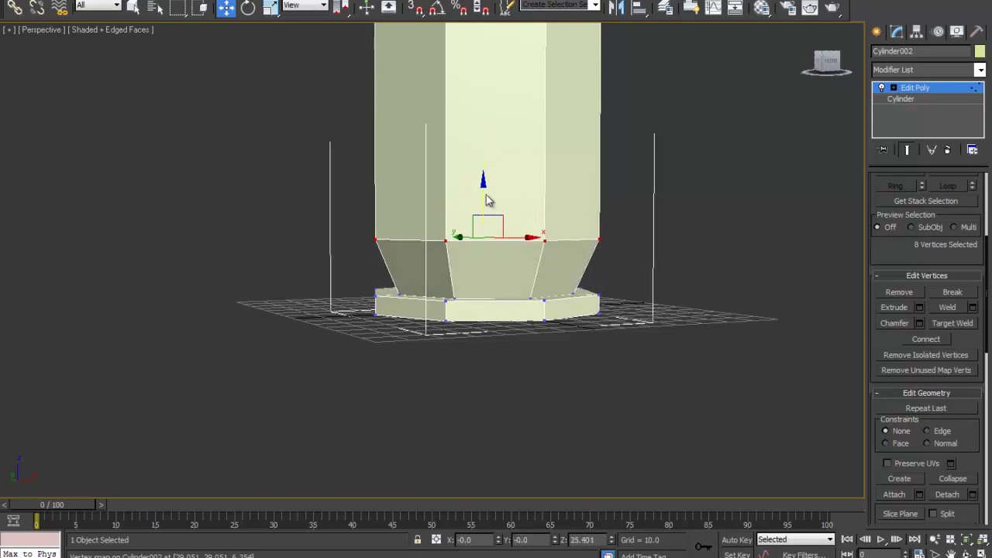
Select the edge loop at the bottom of the groove and scale it slightly outward to make the groove shallower.
{"action": "mouse_move", "coordinate": [545, 236]}
{"action": "middle_mouse_down", "text": "alt"}
{"action": "mouse_move", "coordinate": [554, 250]}
{"action": "mouse_move", "coordinate": [543, 233]}
{"action": "mouse_move", "coordinate": [598, 222]}
{"action": "mouse_move", "coordinate": [543, 225]}
{"action": "mouse_move", "coordinate": [555, 253]}
{"action": "middle_mouse_up", "text": "alt"}
{"action": "key", "text": "2"}
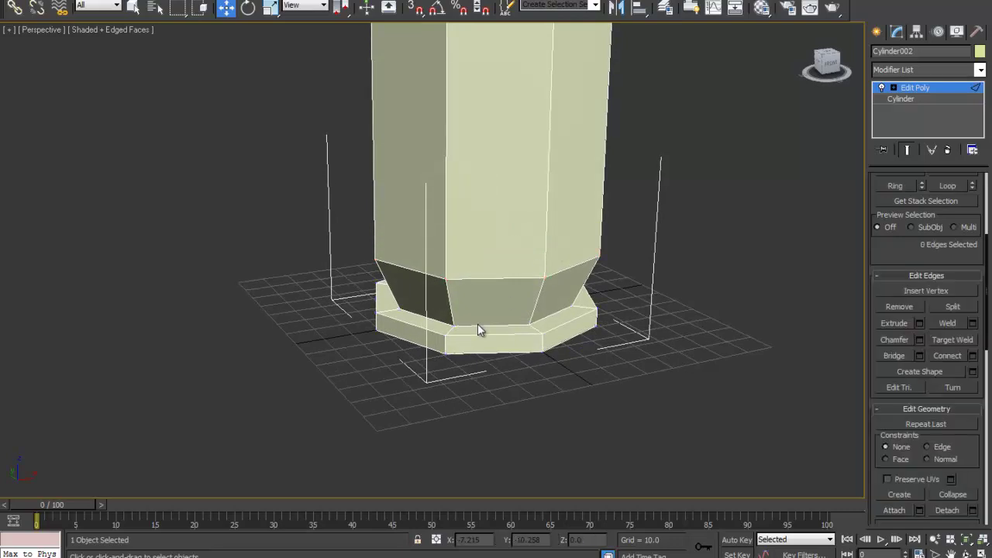
{"action": "double_click", "coordinate": [480, 326]}
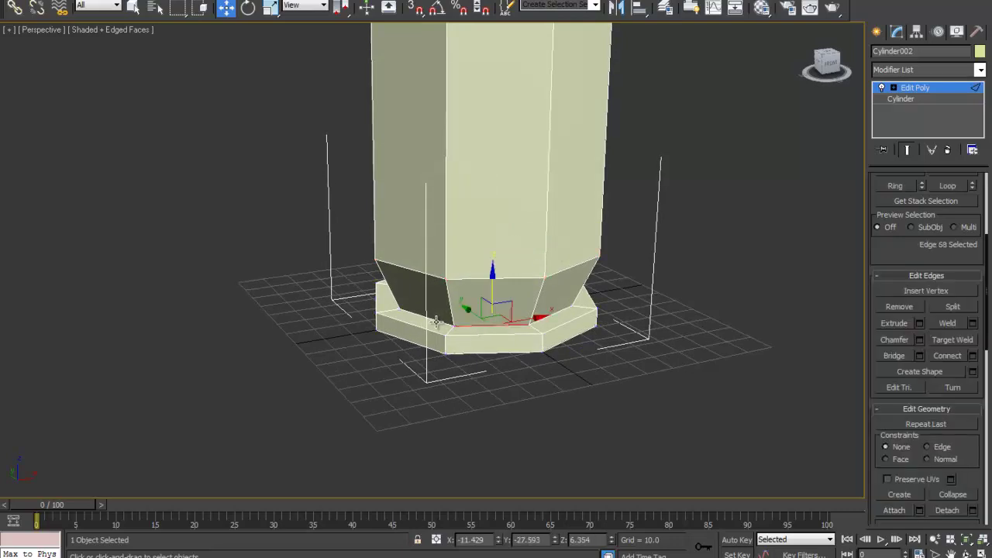
{"action": "middle_click_drag", "start_coordinate": [479, 325], "coordinate": [494, 293], "text": "alt"}
{"action": "key", "text": "e"}
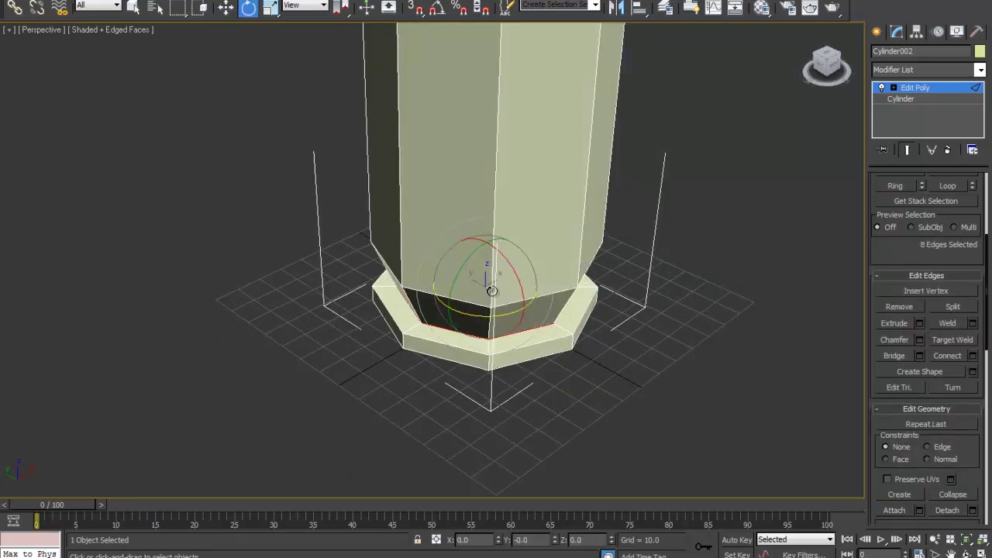
{"action": "key", "text": "r"}
{"action": "right_click", "coordinate": [485, 302]}
{"action": "left_click", "coordinate": [486, 303]}
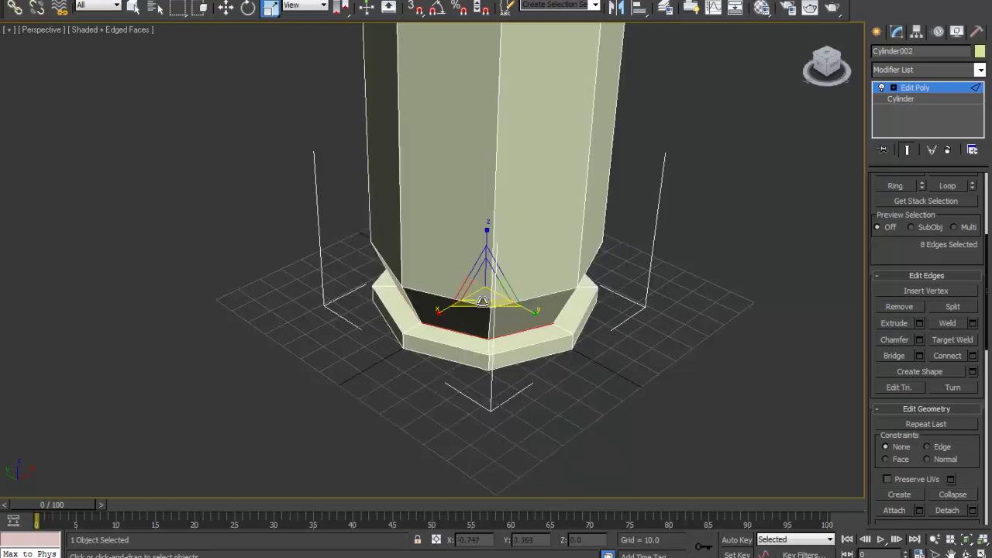
{"action": "left_click_drag", "start_coordinate": [485, 311], "coordinate": [485, 306]}
Extend the casing's open bottom border inward as a flat ring, leaving a smaller central opening.
{"action": "middle_click_drag", "start_coordinate": [593, 310], "coordinate": [587, 210], "text": "alt"}
{"action": "key", "text": "2"}
{"action": "key", "text": "3"}
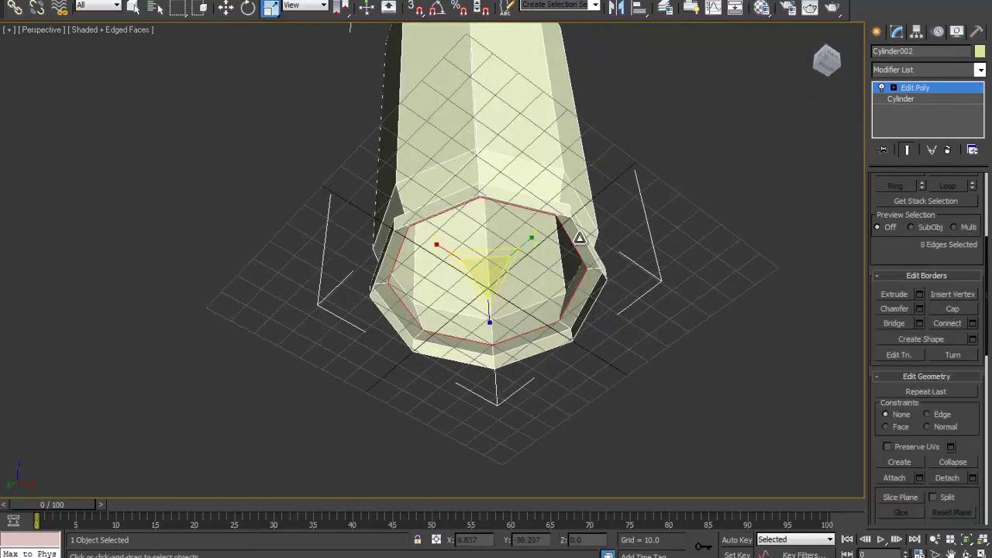
{"action": "middle_click_drag", "start_coordinate": [527, 281], "coordinate": [466, 300], "text": "alt"}
{"action": "scroll", "coordinate": [502, 243], "scroll_direction": "up", "scroll_amount": 3}
{"action": "left_click_drag", "start_coordinate": [425, 297], "coordinate": [417, 346]}
{"action": "middle_click_drag", "start_coordinate": [392, 267], "coordinate": [414, 330], "text": "alt"}
Extend the base's inner border up into the casing to about Z 4.9 to start a recessed primer pocket.
{"action": "key", "text": "w"}
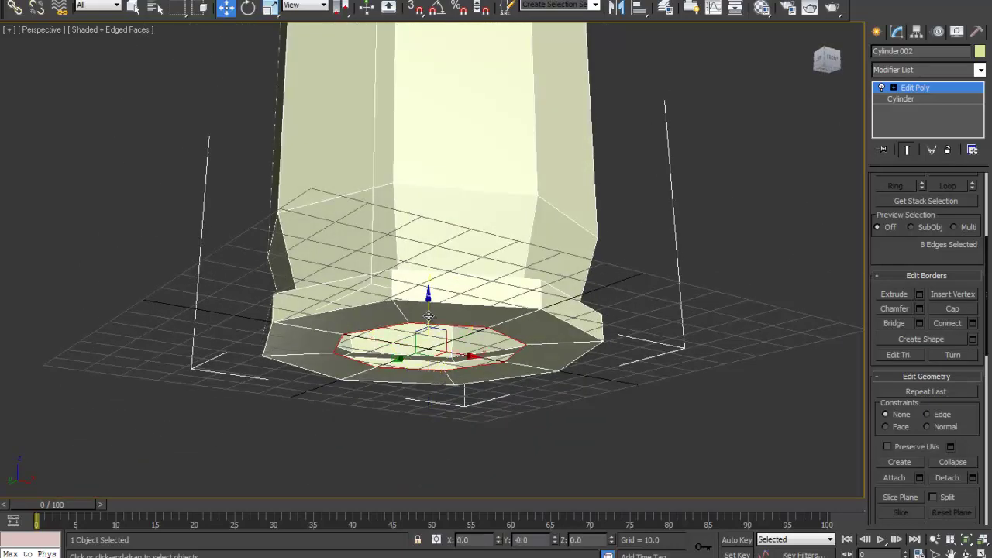
{"action": "left_click_drag", "start_coordinate": [428, 315], "coordinate": [430, 295], "text": "shift"}
{"action": "middle_click_drag", "start_coordinate": [498, 330], "coordinate": [493, 245], "text": "alt"}
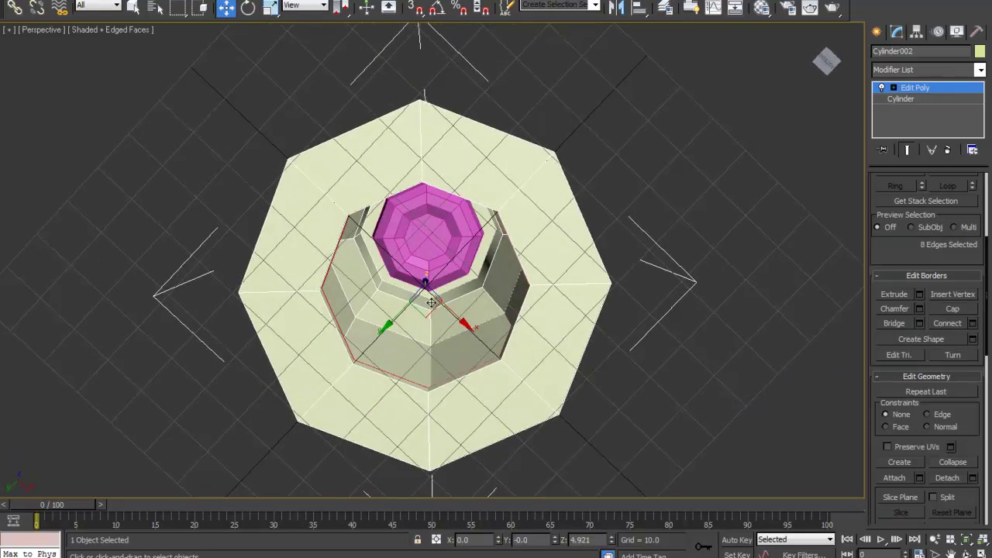
Scale the primer pocket's inner border to 86% and raise it to about Z 12.5.
{"action": "key", "text": "r"}
{"action": "left_click_drag", "start_coordinate": [417, 271], "coordinate": [423, 280]}
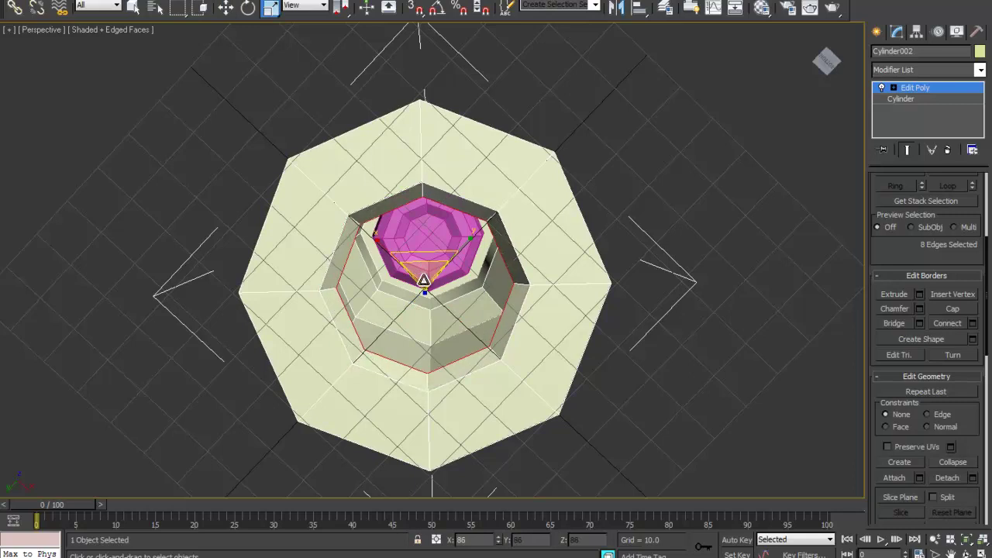
{"action": "key", "text": "w"}
{"action": "middle_click_drag", "start_coordinate": [423, 278], "coordinate": [425, 341], "text": "alt"}
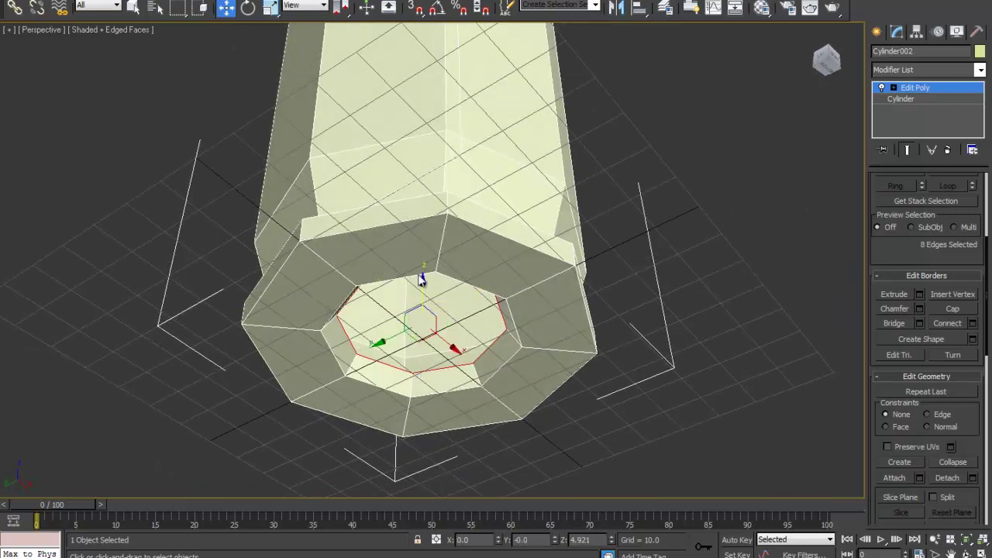
{"action": "left_click_drag", "start_coordinate": [422, 284], "coordinate": [424, 257]}
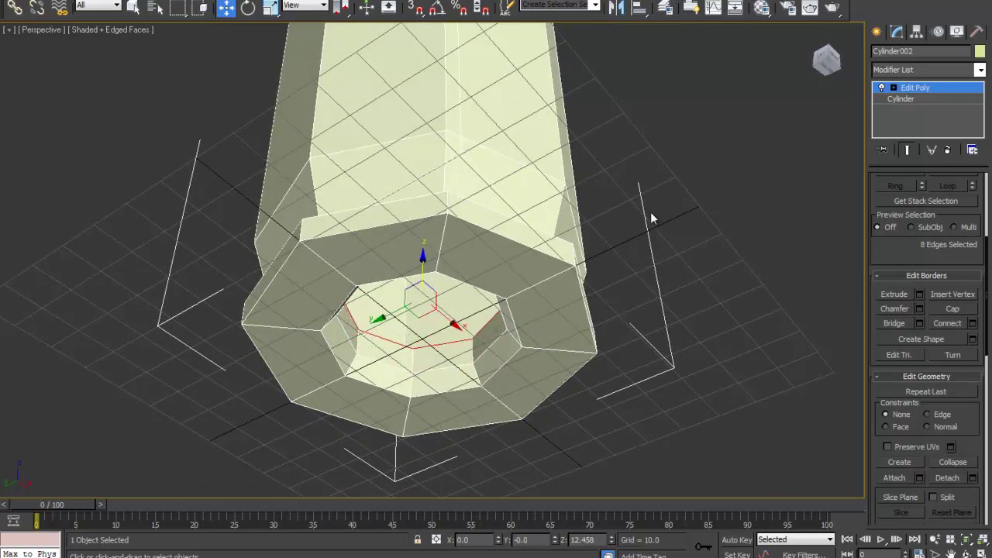
{"action": "key", "text": "3"}
{"action": "key", "text": "z"}
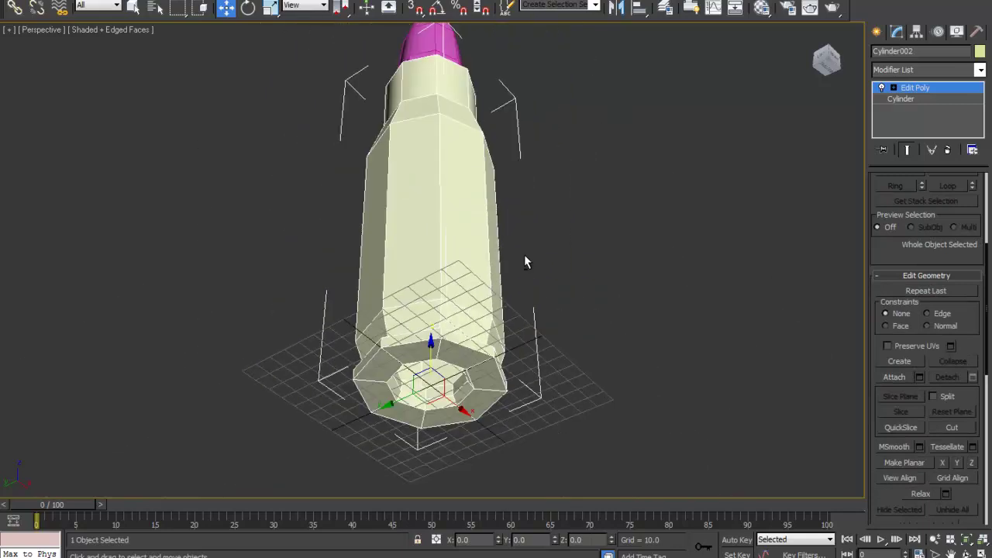
Lift the bullet about 75 units out of the casing's neck and select the casing.
{"action": "key", "text": "alt+w"}
{"action": "key", "text": "alt+w"}
{"action": "middle_click_drag", "start_coordinate": [480, 264], "coordinate": [523, 390], "text": "alt"}
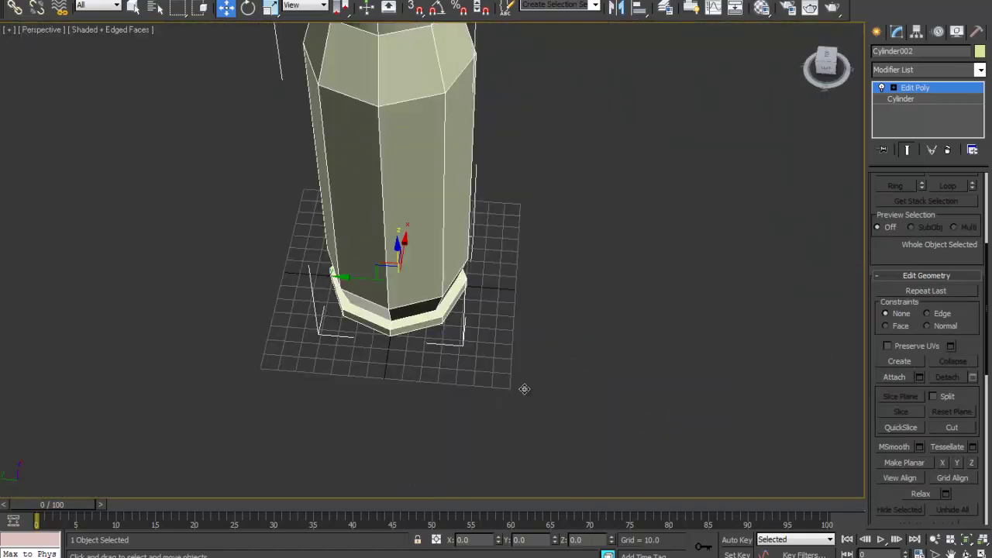
{"action": "middle_click_drag", "start_coordinate": [440, 255], "coordinate": [465, 368]}
{"action": "middle_click_drag", "start_coordinate": [483, 323], "coordinate": [466, 455], "text": "alt"}
{"action": "middle_click_drag", "start_coordinate": [448, 278], "coordinate": [428, 312], "text": "alt"}
{"action": "scroll", "coordinate": [428, 311], "scroll_direction": "up", "scroll_amount": 3}
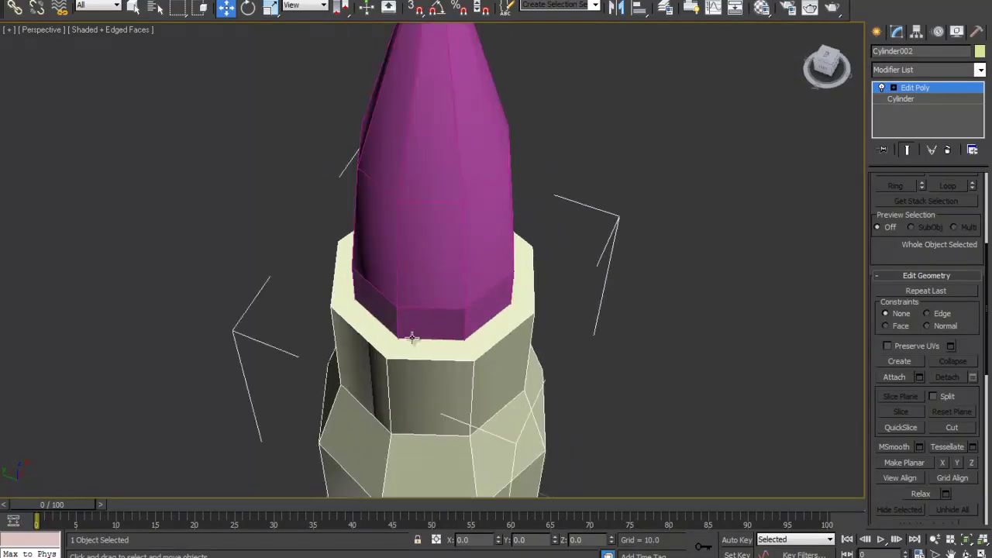
{"action": "key", "text": "3"}
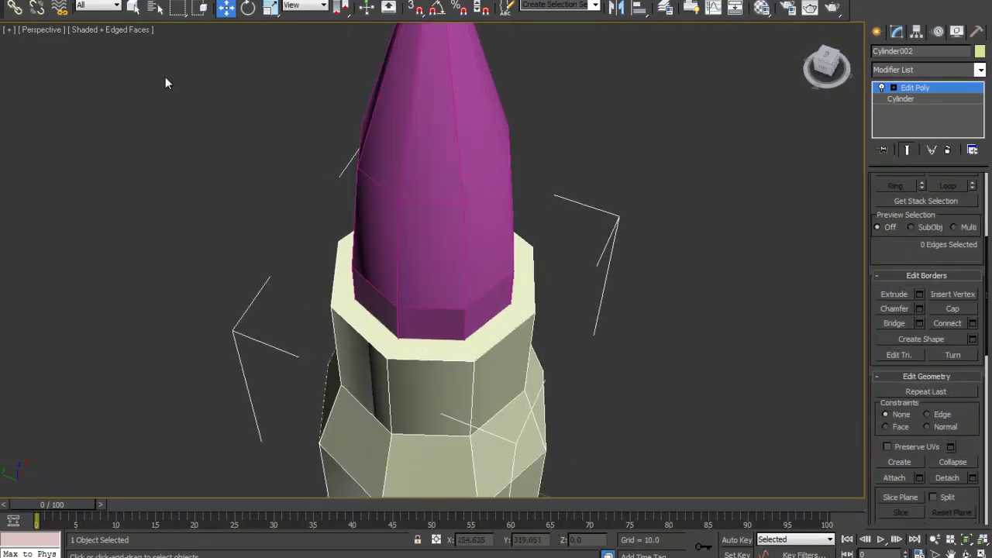
{"action": "key", "text": "3"}
{"action": "left_click", "coordinate": [427, 215]}
{"action": "middle_click_drag", "start_coordinate": [432, 156], "coordinate": [428, 217]}
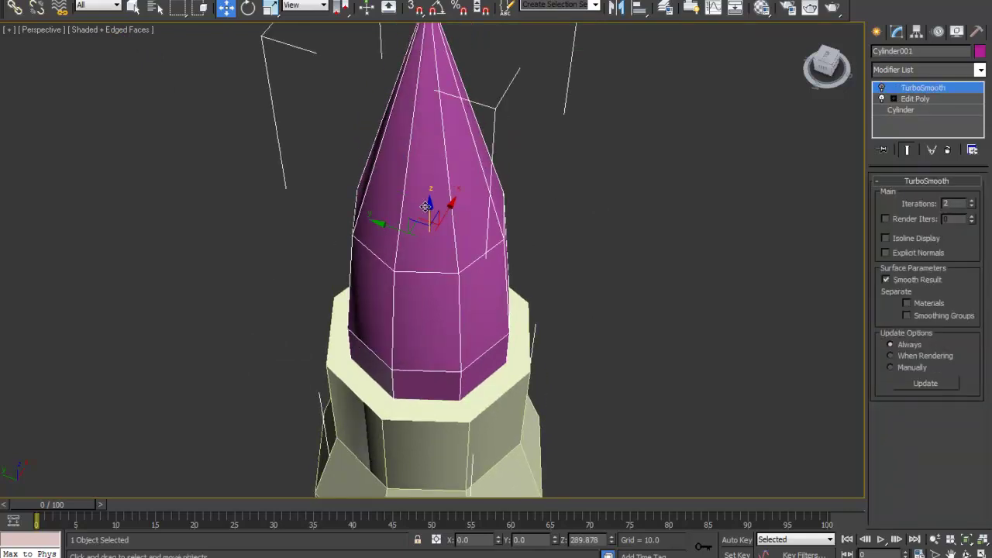
{"action": "left_click_drag", "start_coordinate": [428, 217], "coordinate": [428, 7]}
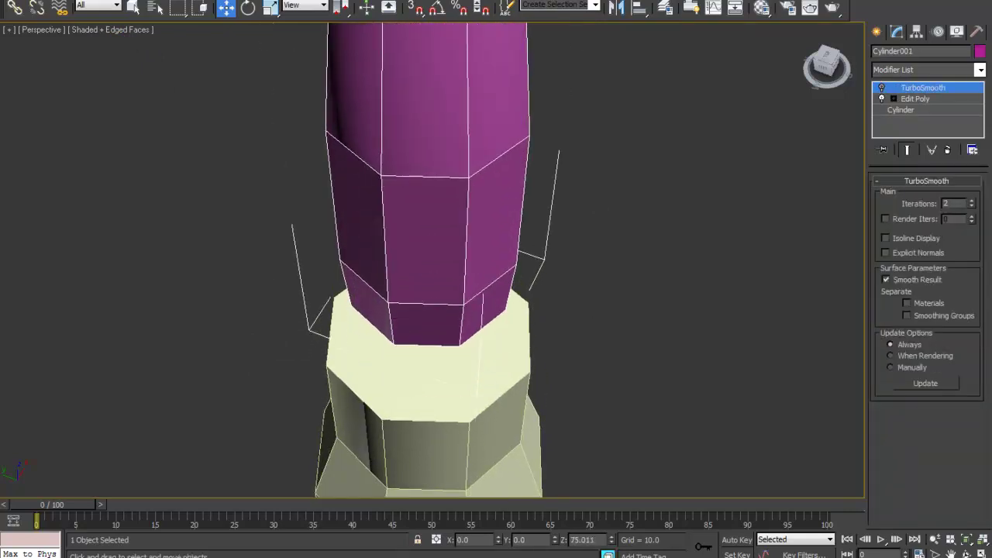
{"action": "middle_click_drag", "start_coordinate": [443, 284], "coordinate": [442, 263], "text": "alt"}
{"action": "left_click", "coordinate": [438, 288]}
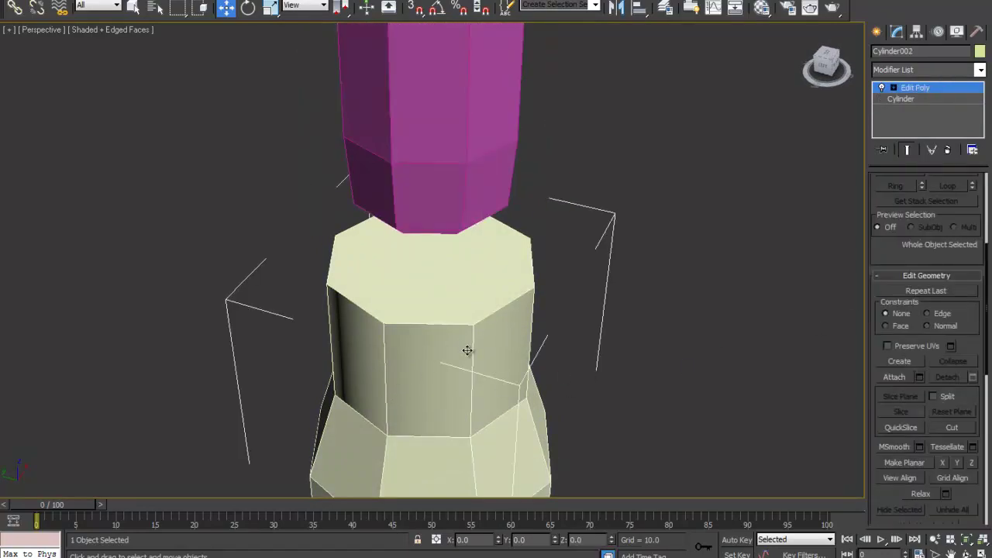
Delete the polygon capping the top of the casing's neck.
{"action": "key", "text": "4"}
{"action": "left_click", "coordinate": [429, 301]}
{"action": "key", "text": "Delete"}
Extend the neck's open top border inward as a flat rim and down into the neck as a short inner wall.
{"action": "key", "text": "3"}
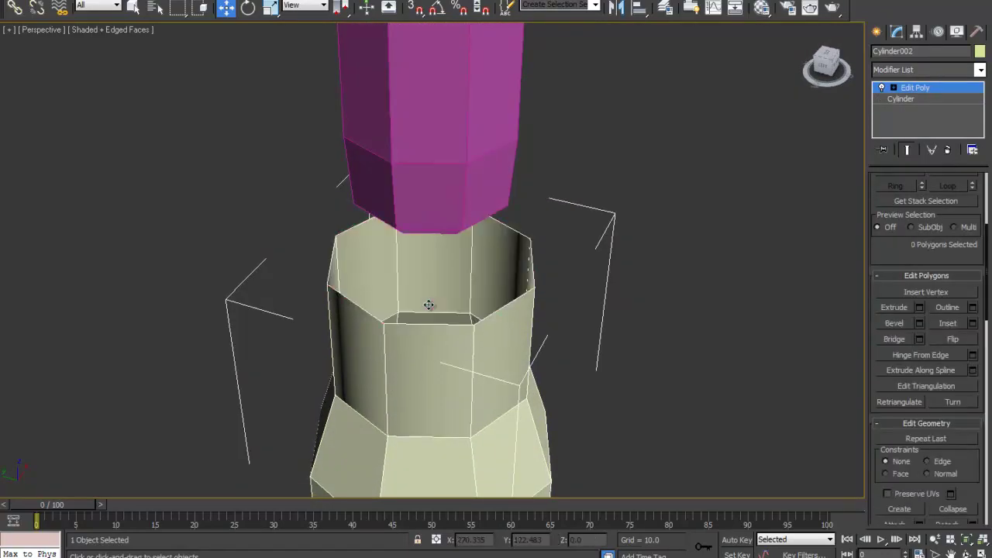
{"action": "left_click", "coordinate": [419, 326]}
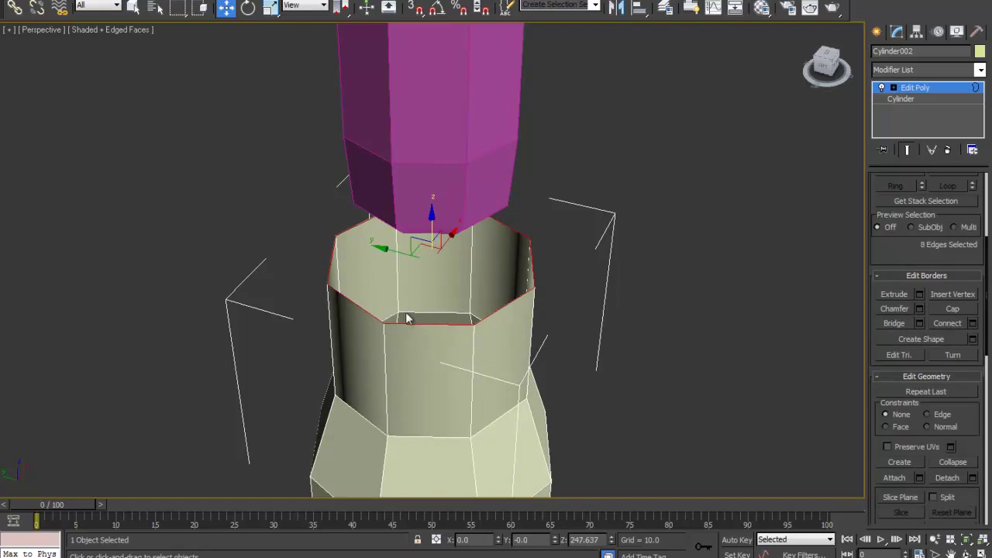
{"action": "key", "text": "r"}
{"action": "left_click_drag", "start_coordinate": [437, 268], "coordinate": [432, 274], "text": "shift"}
{"action": "key", "text": "w"}
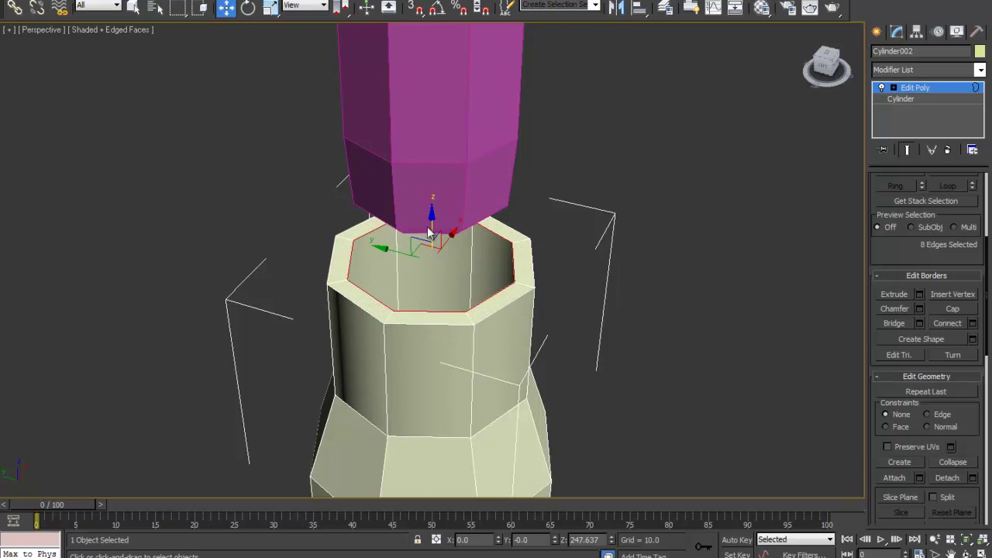
{"action": "left_click_drag", "start_coordinate": [428, 224], "coordinate": [436, 276], "text": "shift"}
{"action": "key", "text": "1"}
{"action": "key", "text": "1"}
Select the bullet and lower it back into the casing's neck, to about Z 297.
{"action": "left_click", "coordinate": [418, 175]}
{"action": "middle_click_drag", "start_coordinate": [413, 141], "coordinate": [399, 302]}
{"action": "scroll", "coordinate": [408, 271], "scroll_direction": "down", "scroll_amount": 5}
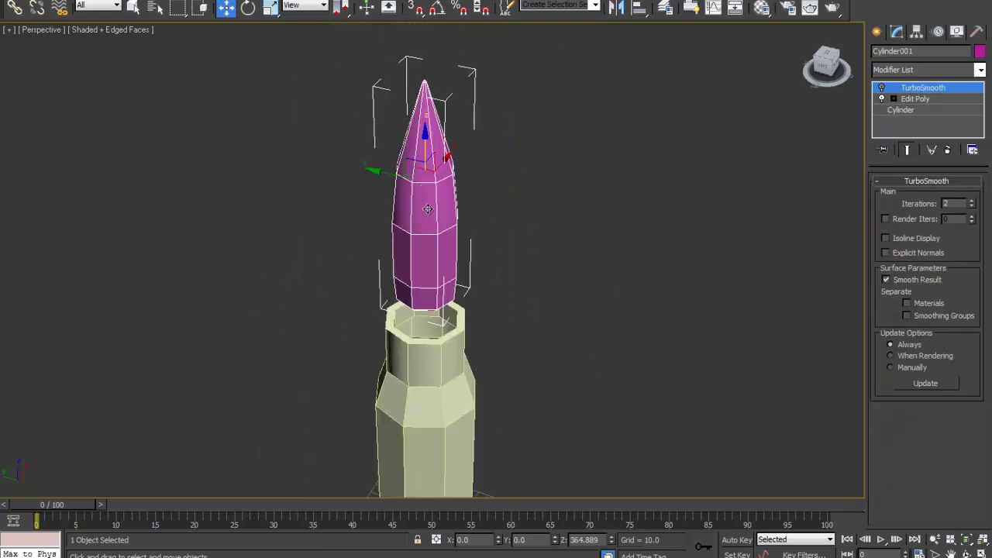
{"action": "left_click_drag", "start_coordinate": [428, 146], "coordinate": [425, 221]}
{"action": "scroll", "coordinate": [438, 295], "scroll_direction": "up", "scroll_amount": 5}
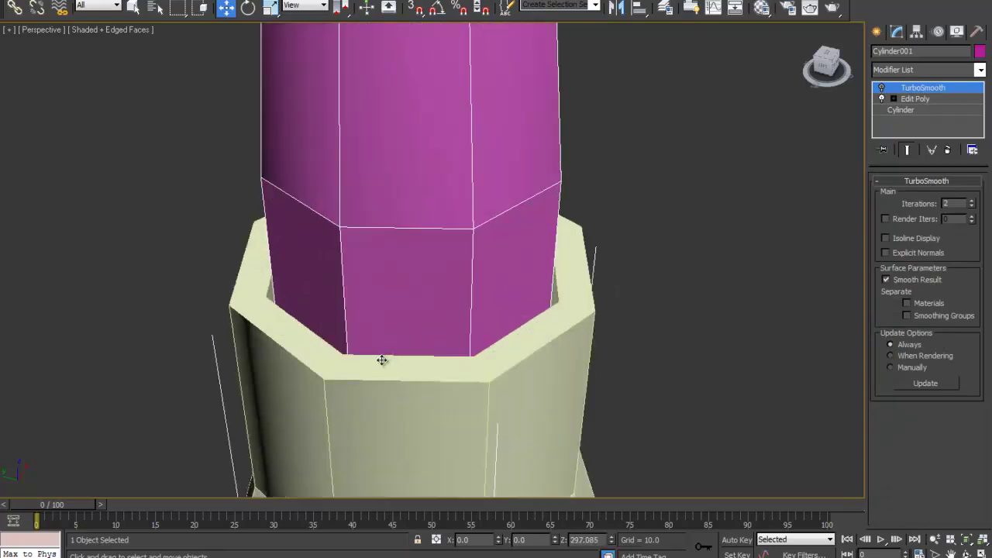
Turn on By Angle polygon selection at 60 for the casing and select the neck's inner wall polygons.
{"action": "left_click", "coordinate": [379, 373]}
{"action": "middle_click_drag", "start_coordinate": [401, 363], "coordinate": [448, 324], "text": "alt"}
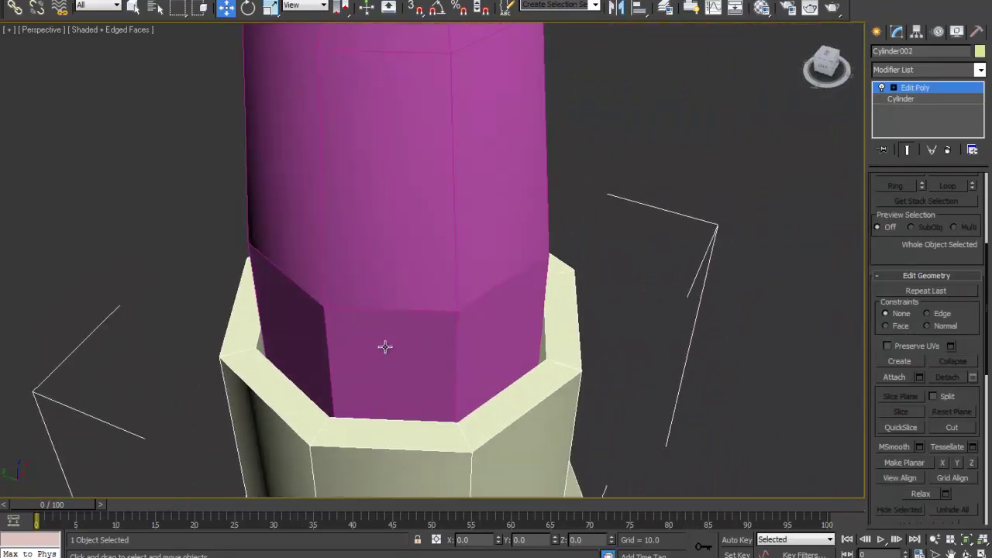
{"action": "key", "text": "4"}
{"action": "scroll", "coordinate": [917, 278], "scroll_direction": "up", "scroll_amount": 5}
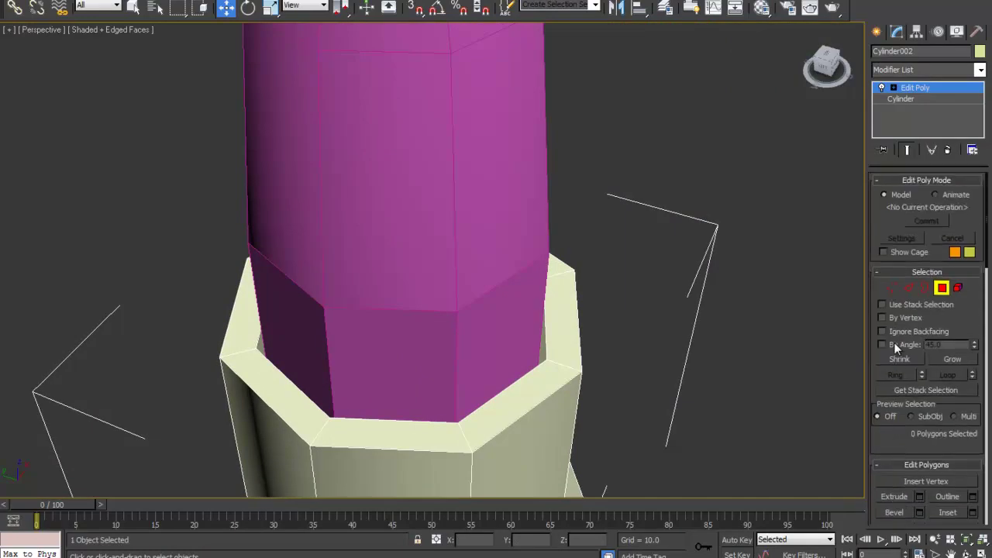
{"action": "left_click", "coordinate": [894, 344]}
{"action": "left_click", "coordinate": [939, 345]}
{"action": "type", "text": "60"}
{"action": "key", "text": "Return"}
{"action": "left_click", "coordinate": [545, 351]}
Scale the neck's inner wall polygons slightly in X and Y for a close fit around the bullet.
{"action": "middle_click_drag", "start_coordinate": [467, 311], "coordinate": [404, 303], "text": "alt"}
{"action": "scroll", "coordinate": [506, 271], "scroll_direction": "down", "scroll_amount": 3}
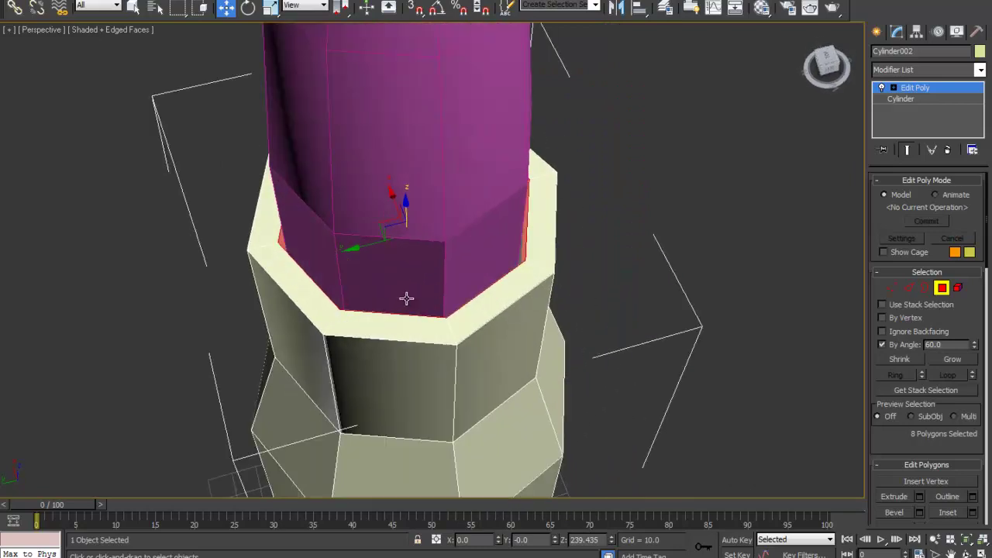
{"action": "key", "text": "r"}
{"action": "middle_click_drag", "start_coordinate": [421, 292], "coordinate": [461, 306], "text": "alt"}
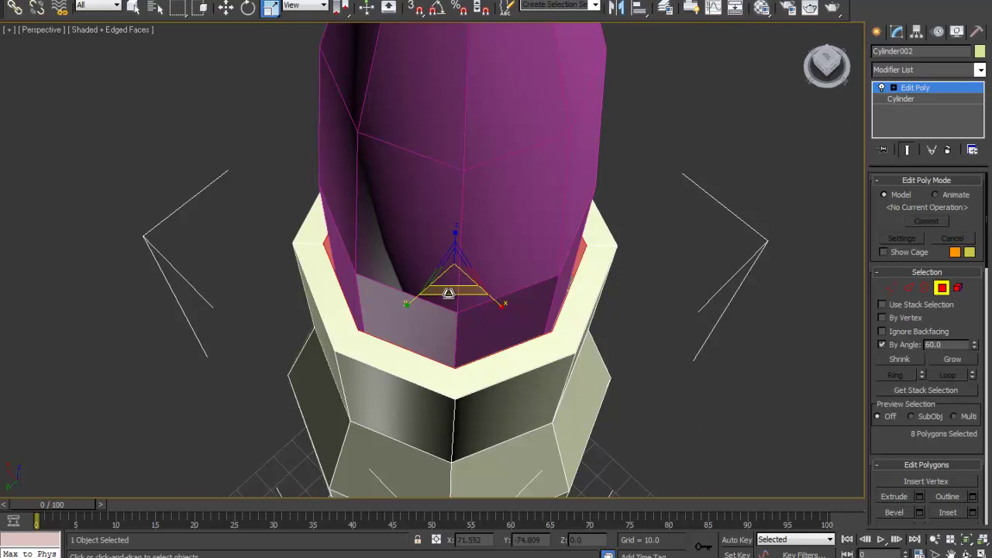
{"action": "left_click_drag", "start_coordinate": [449, 293], "coordinate": [450, 290]}
{"action": "middle_click_drag", "start_coordinate": [624, 354], "coordinate": [561, 304], "text": "alt"}
{"action": "key", "text": "1"}
{"action": "key", "text": "1"}
Examine the cartridge's overall proportions and the fit between the bullet and the neck rim.
{"action": "middle_click_drag", "start_coordinate": [574, 219], "coordinate": [625, 256]}
{"action": "scroll", "coordinate": [625, 256], "scroll_direction": "down", "scroll_amount": 5}
{"action": "middle_click_drag", "start_coordinate": [653, 323], "coordinate": [621, 313], "text": "alt"}
{"action": "scroll", "coordinate": [622, 302], "scroll_direction": "down", "scroll_amount": 5}
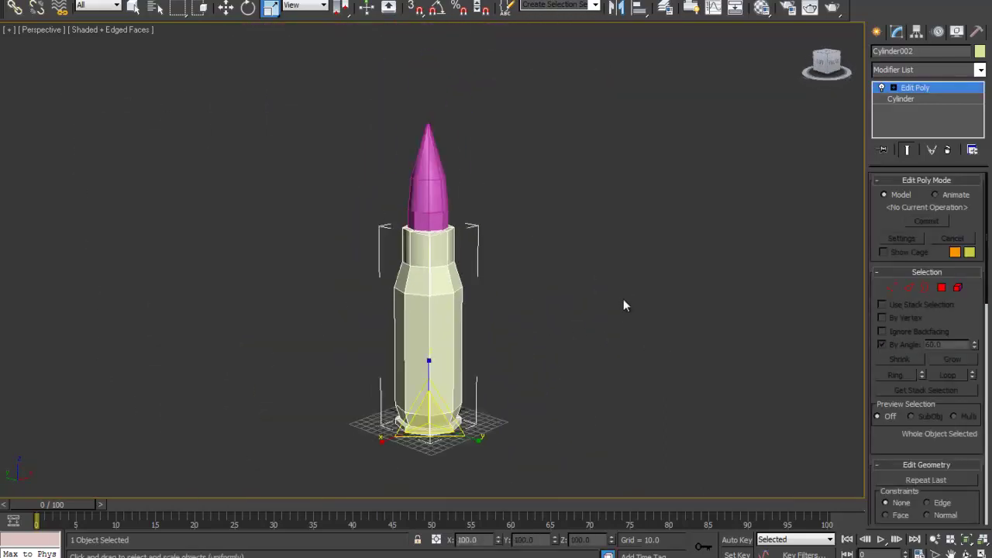
{"action": "scroll", "coordinate": [622, 305], "scroll_direction": "up", "scroll_amount": 3}
{"action": "left_click", "coordinate": [600, 326]}
{"action": "scroll", "coordinate": [541, 356], "scroll_direction": "up", "scroll_amount": 2}
{"action": "middle_click_drag", "start_coordinate": [538, 370], "coordinate": [515, 334], "text": "alt"}
{"action": "scroll", "coordinate": [454, 312], "scroll_direction": "up", "scroll_amount": 4}
{"action": "middle_click_drag", "start_coordinate": [385, 237], "coordinate": [443, 271], "text": "alt"}
Select the casing's polygons by angle, leaving out the neck's rim and inner wall.
{"action": "left_click", "coordinate": [379, 278]}
{"action": "scroll", "coordinate": [437, 260], "scroll_direction": "down", "scroll_amount": 3}
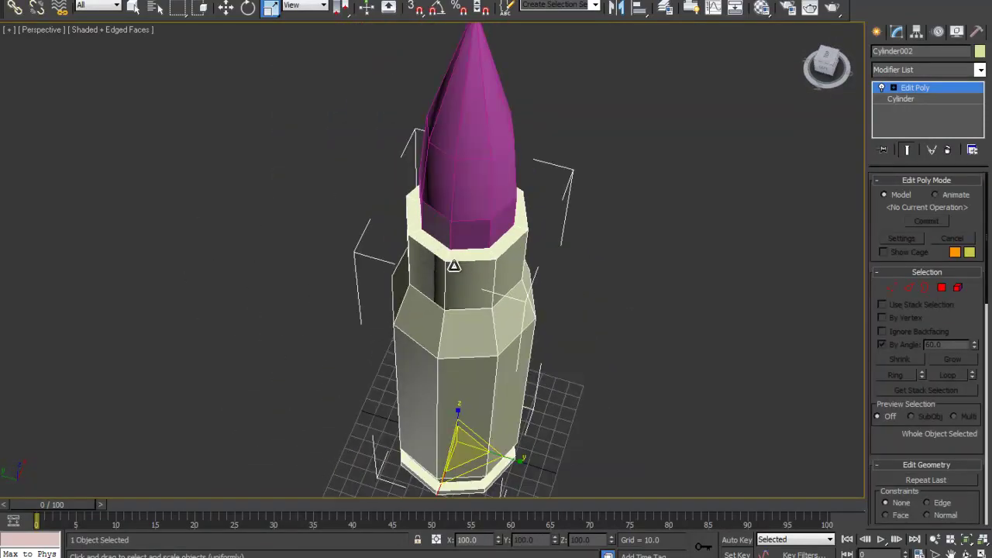
{"action": "left_click", "coordinate": [941, 288]}
{"action": "middle_click_drag", "start_coordinate": [695, 319], "coordinate": [595, 213], "text": "alt"}
{"action": "scroll", "coordinate": [596, 214], "scroll_direction": "down", "scroll_amount": 4}
{"action": "left_click_drag", "start_coordinate": [514, 410], "coordinate": [524, 419]}
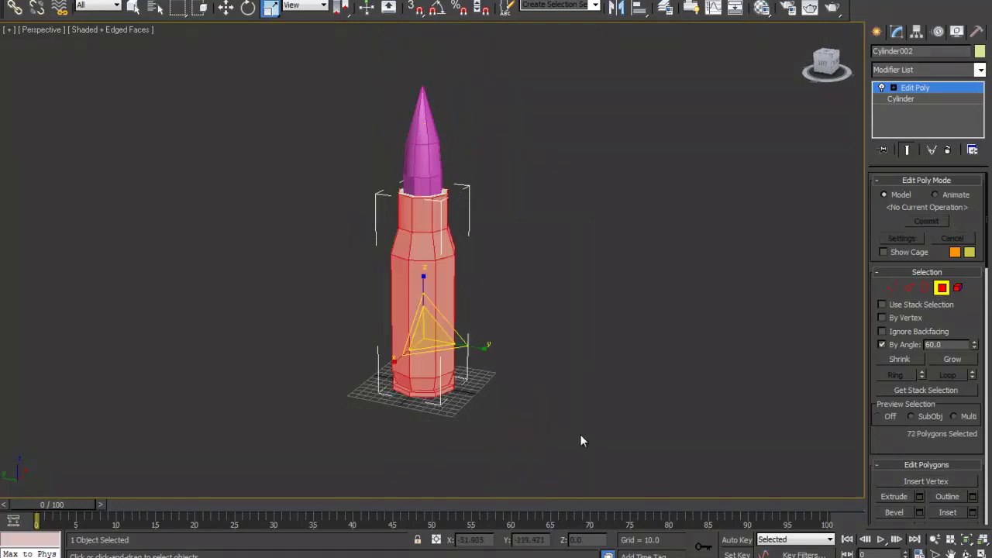
Try to remove the polygons at the top of the neck from the selection in the Left view.
{"action": "middle_click_drag", "start_coordinate": [425, 237], "coordinate": [442, 311], "text": "alt"}
{"action": "scroll", "coordinate": [441, 314], "scroll_direction": "up", "scroll_amount": 5}
{"action": "key", "text": "alt+w"}
{"action": "middle_click_drag", "start_coordinate": [277, 167], "coordinate": [303, 177]}
{"action": "scroll", "coordinate": [304, 176], "scroll_direction": "up", "scroll_amount": 4}
{"action": "scroll", "coordinate": [304, 176], "scroll_direction": "down", "scroll_amount": 1}
{"action": "middle_click_drag", "start_coordinate": [278, 341], "coordinate": [278, 341]}
{"action": "scroll", "coordinate": [278, 341], "scroll_direction": "up", "scroll_amount": 8}
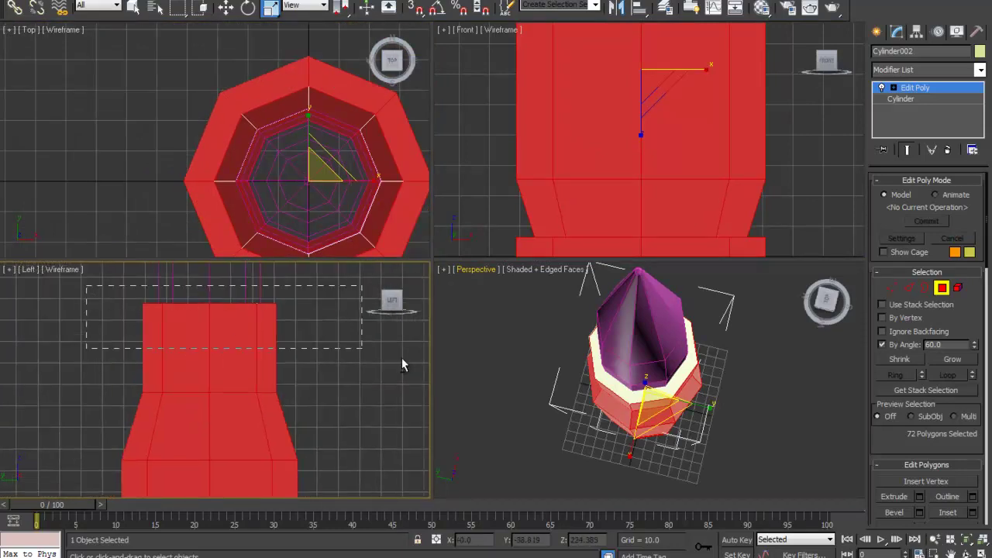
{"action": "left_click_drag", "start_coordinate": [425, 362], "coordinate": [348, 376], "text": "alt"}
Turn off By Angle and reselect all casing polygons except the neck's rim and inner wall in the Left view.
{"action": "scroll", "coordinate": [341, 379], "scroll_direction": "down", "scroll_amount": 4}
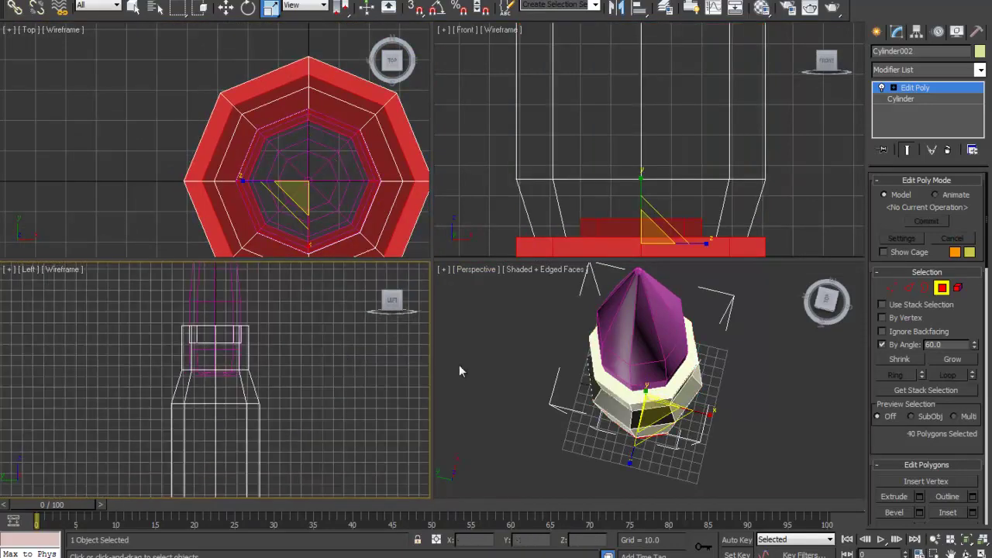
{"action": "scroll", "coordinate": [365, 349], "scroll_direction": "down", "scroll_amount": 4}
{"action": "left_click_drag", "start_coordinate": [163, 353], "coordinate": [345, 510]}
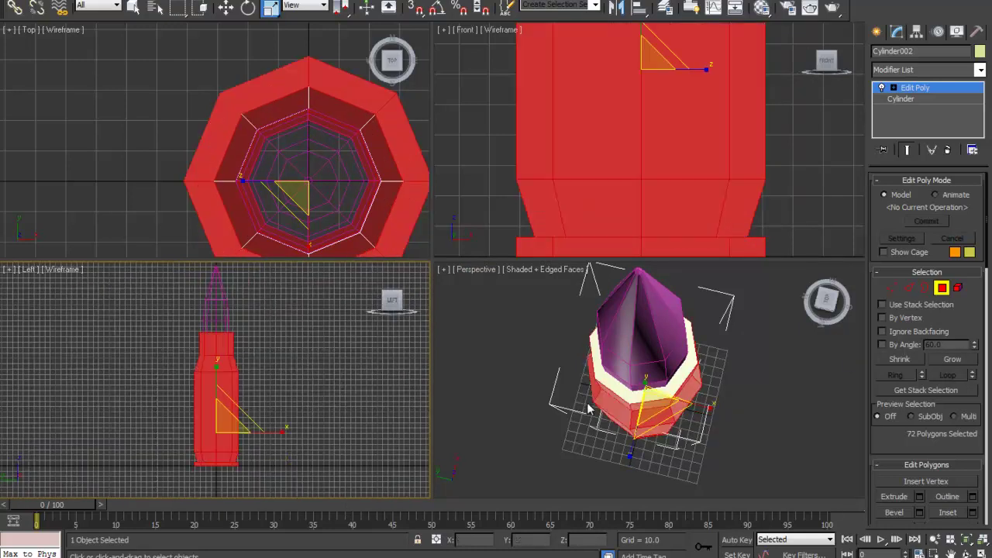
Try scaling the selected casing polygons horizontally in the Top view and undo it.
{"action": "middle_click_drag", "start_coordinate": [310, 171], "coordinate": [292, 149]}
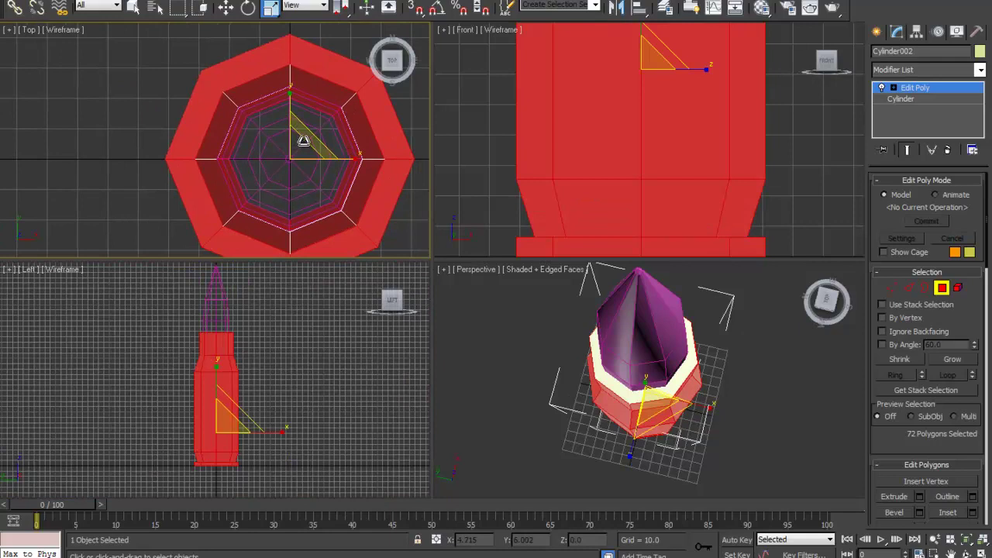
{"action": "left_click_drag", "start_coordinate": [304, 141], "coordinate": [305, 152]}
{"action": "key", "text": "ctrl+z"}
Scale the selected casing polygons slightly inward in X and Y to thin the neck rim around the bullet.
{"action": "key", "text": "alt+w"}
{"action": "middle_click_drag", "start_coordinate": [682, 369], "coordinate": [493, 286], "text": "alt"}
{"action": "scroll", "coordinate": [532, 301], "scroll_direction": "up", "scroll_amount": 3}
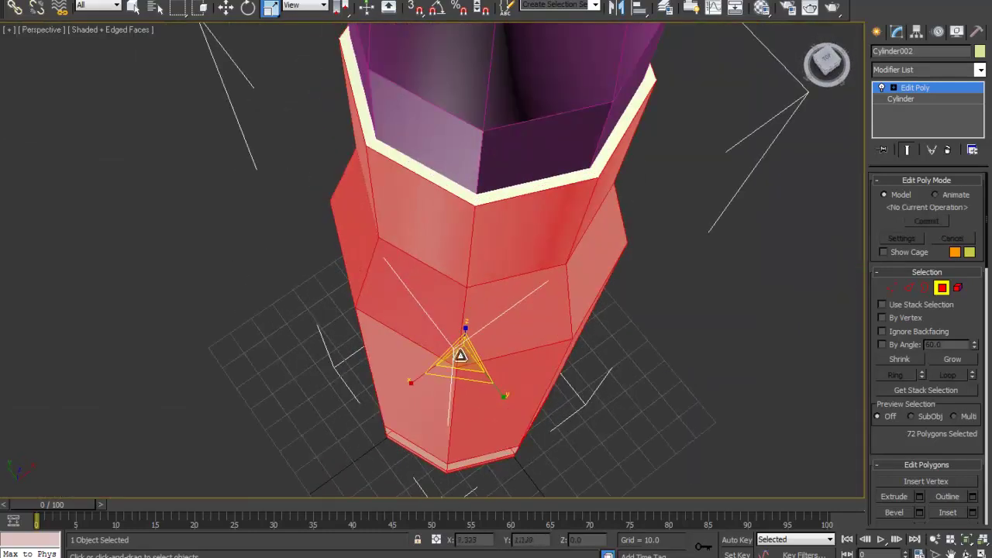
{"action": "left_click_drag", "start_coordinate": [454, 376], "coordinate": [457, 376]}
{"action": "key", "text": "4"}
Examine the thinned neck rim against the bullet and look over the bullet up to its tip.
{"action": "left_click", "coordinate": [700, 322]}
{"action": "middle_click_drag", "start_coordinate": [700, 323], "coordinate": [644, 247], "text": "alt"}
{"action": "scroll", "coordinate": [605, 271], "scroll_direction": "down", "scroll_amount": 8}
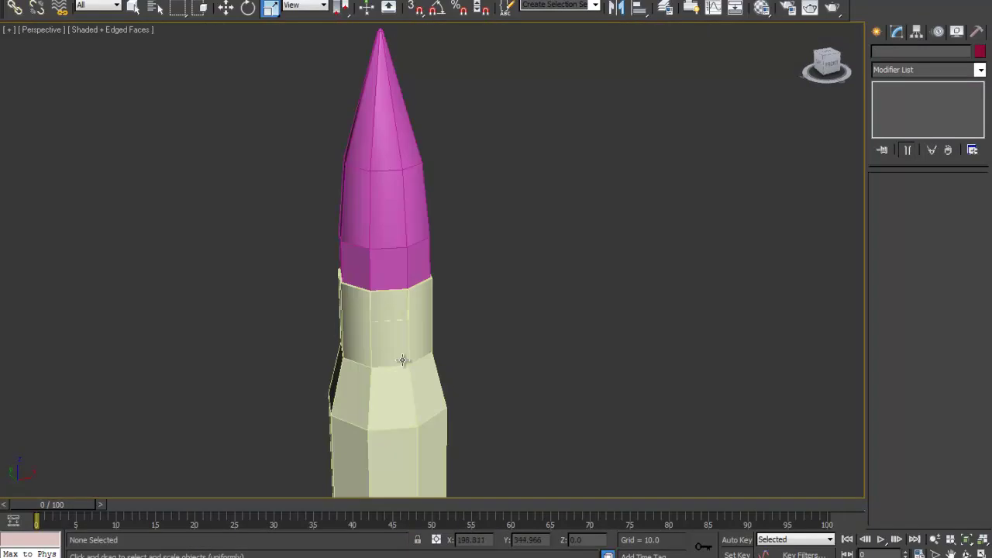
{"action": "left_click", "coordinate": [409, 376]}
{"action": "middle_click_drag", "start_coordinate": [409, 376], "coordinate": [469, 343]}
{"action": "left_click", "coordinate": [443, 167]}
{"action": "middle_click_drag", "start_coordinate": [505, 311], "coordinate": [437, 337], "text": "alt"}
{"action": "scroll", "coordinate": [438, 336], "scroll_direction": "up", "scroll_amount": 5}
{"action": "middle_click_drag", "start_coordinate": [387, 201], "coordinate": [385, 338]}
{"action": "scroll", "coordinate": [399, 335], "scroll_direction": "down", "scroll_amount": 3}
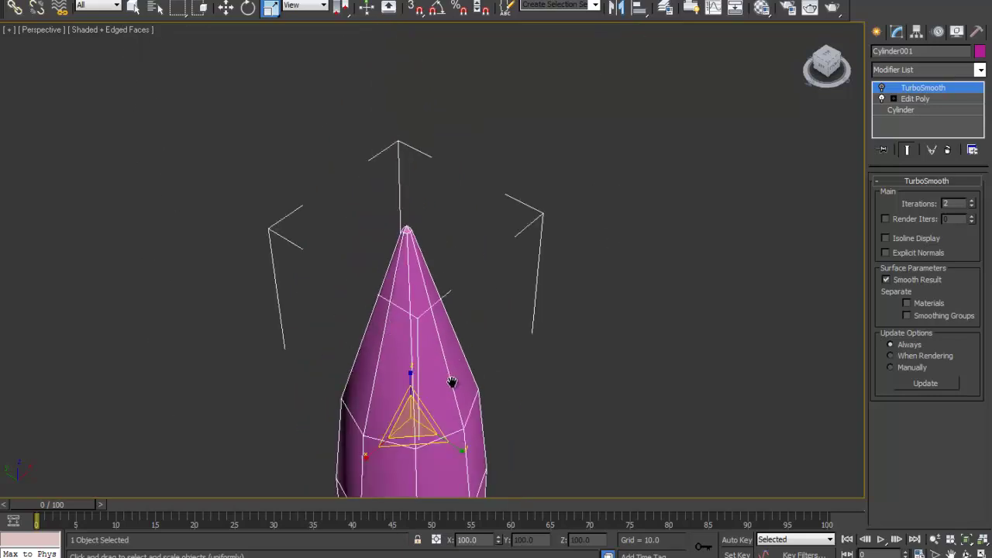
{"action": "middle_click_drag", "start_coordinate": [452, 380], "coordinate": [454, 301]}
{"action": "middle_click_drag", "start_coordinate": [476, 386], "coordinate": [455, 155]}
Apply a TurboSmooth modifier to the casing.
{"action": "left_click", "coordinate": [409, 355]}
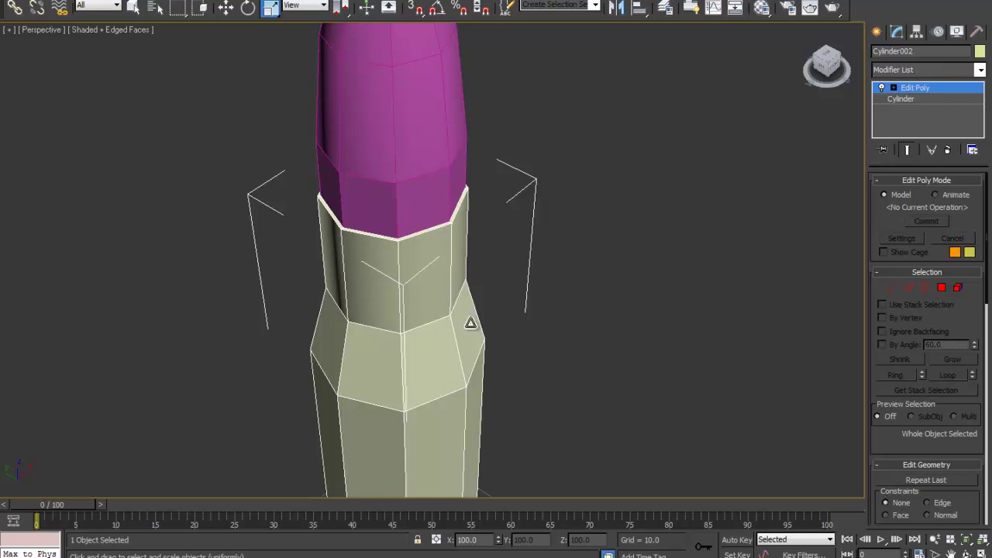
{"action": "left_click", "coordinate": [912, 69]}
{"action": "key", "text": "t"}
{"action": "key", "text": "u"}
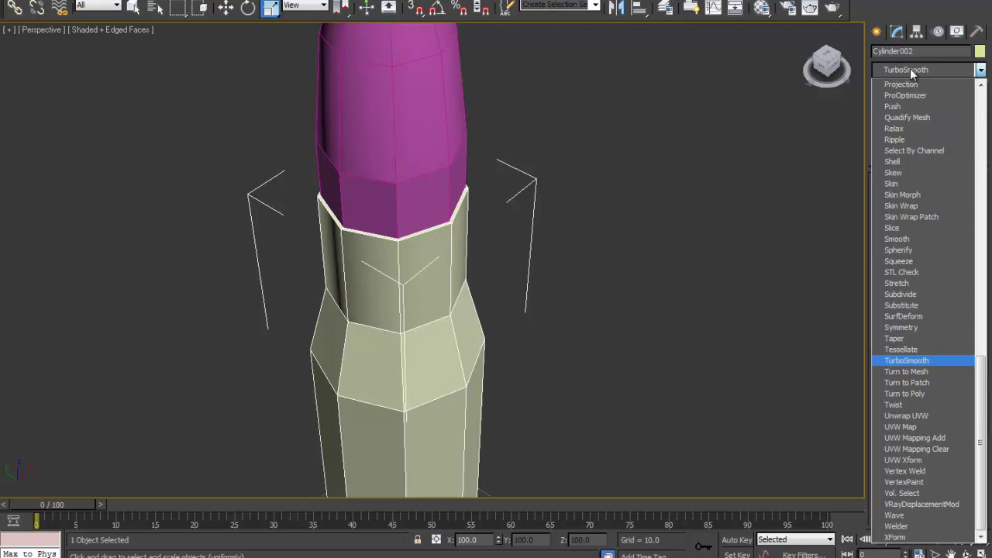
{"action": "key", "text": "Return"}
Set the casing's TurboSmooth iterations to 2 after checking the smoothed neck and base.
{"action": "middle_click_drag", "start_coordinate": [574, 331], "coordinate": [562, 267]}
{"action": "scroll", "coordinate": [526, 315], "scroll_direction": "down", "scroll_amount": 5}
{"action": "middle_click_drag", "start_coordinate": [526, 315], "coordinate": [521, 193], "text": "alt"}
{"action": "middle_click_drag", "start_coordinate": [502, 274], "coordinate": [532, 206]}
{"action": "scroll", "coordinate": [542, 225], "scroll_direction": "up", "scroll_amount": 5}
{"action": "middle_click_drag", "start_coordinate": [563, 264], "coordinate": [485, 264]}
{"action": "middle_click_drag", "start_coordinate": [479, 220], "coordinate": [478, 228]}
{"action": "scroll", "coordinate": [478, 227], "scroll_direction": "down", "scroll_amount": 4}
{"action": "middle_click_drag", "start_coordinate": [471, 284], "coordinate": [401, 250], "text": "alt"}
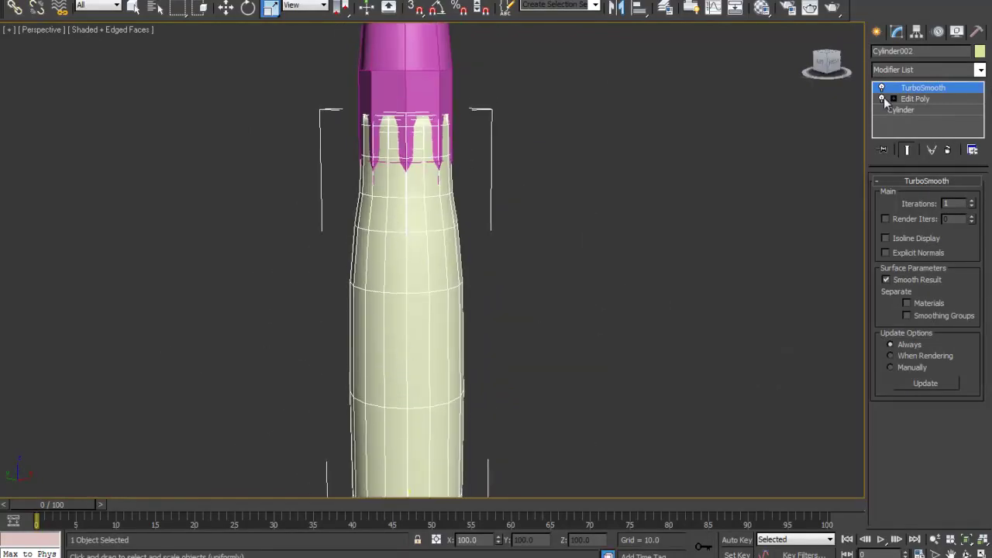
{"action": "left_click", "coordinate": [973, 200]}
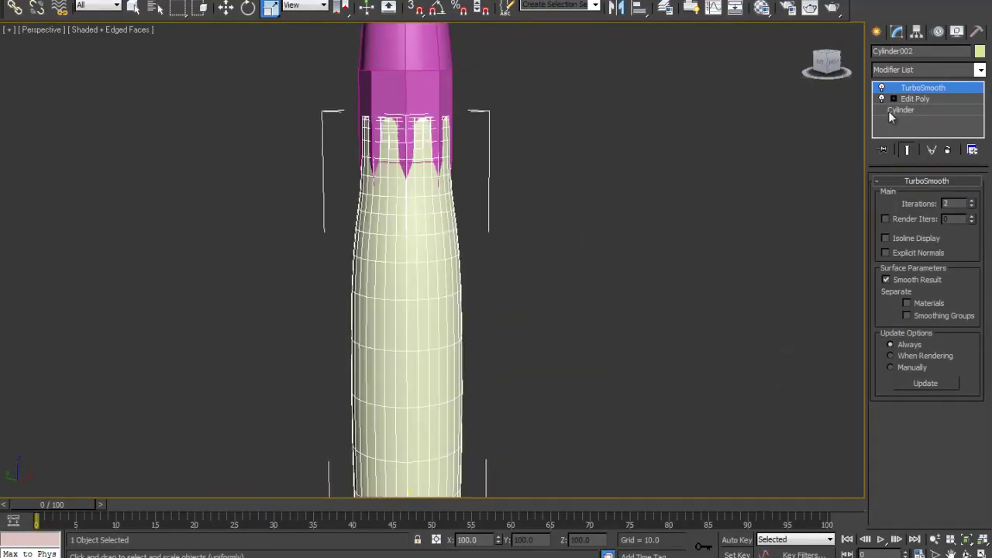
Disable the casing's TurboSmooth, return to Edit Poly at edge level and clear the edge selection.
{"action": "left_click", "coordinate": [881, 88]}
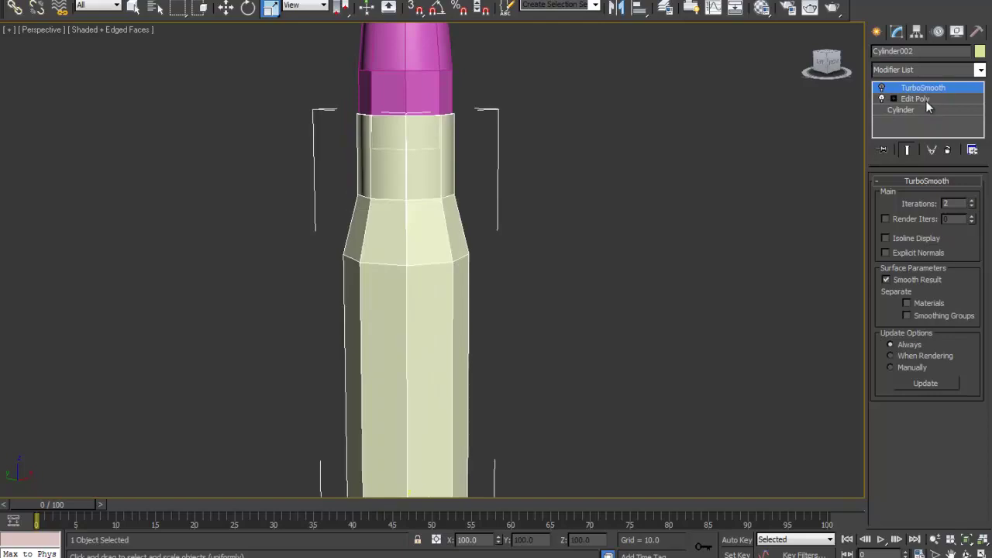
{"action": "left_click", "coordinate": [917, 99]}
{"action": "left_click", "coordinate": [911, 287]}
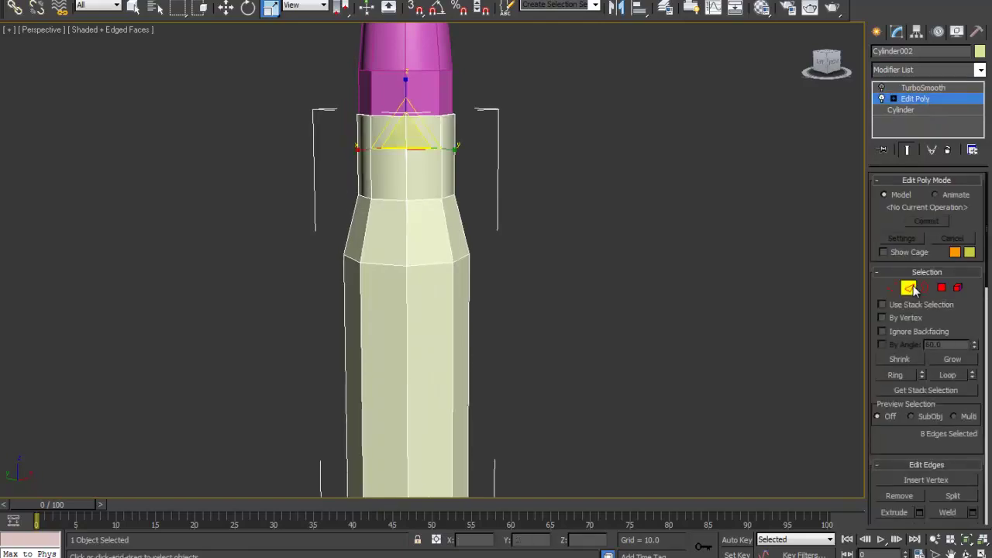
{"action": "left_click", "coordinate": [547, 197]}
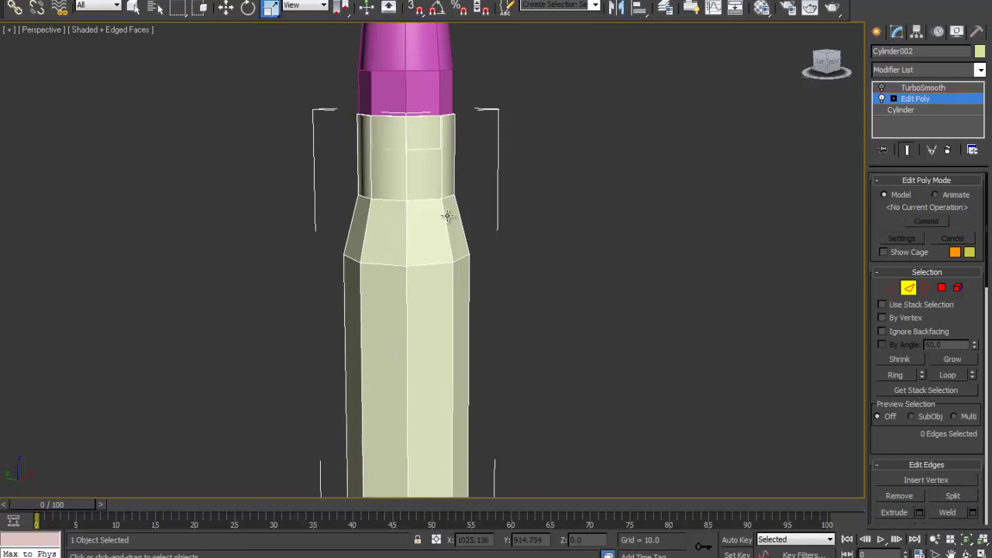
Select one horizontal edge on each shoulder ring and on the outer and inner rings of the neck rim.
{"action": "scroll", "coordinate": [450, 226], "scroll_direction": "up", "scroll_amount": 6}
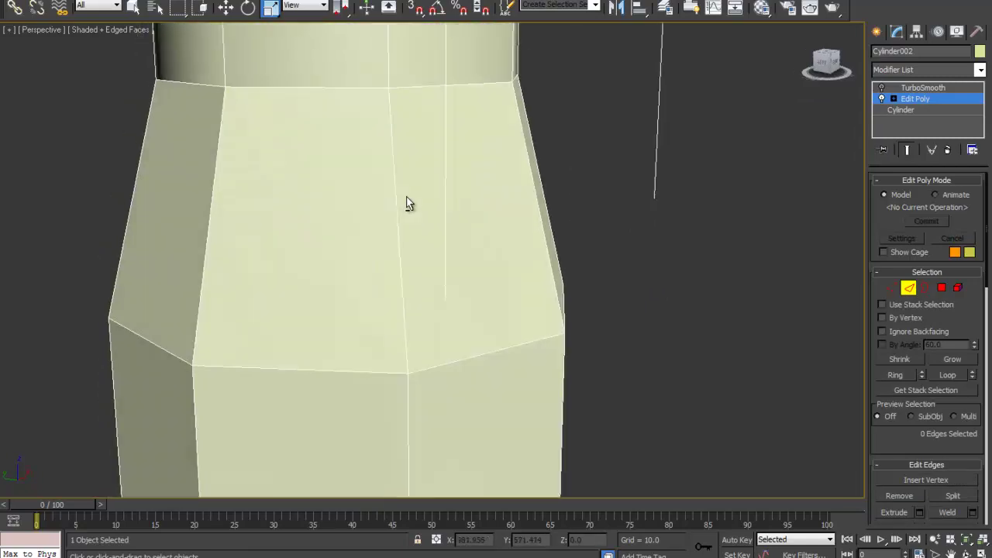
{"action": "middle_click_drag", "start_coordinate": [411, 204], "coordinate": [396, 269]}
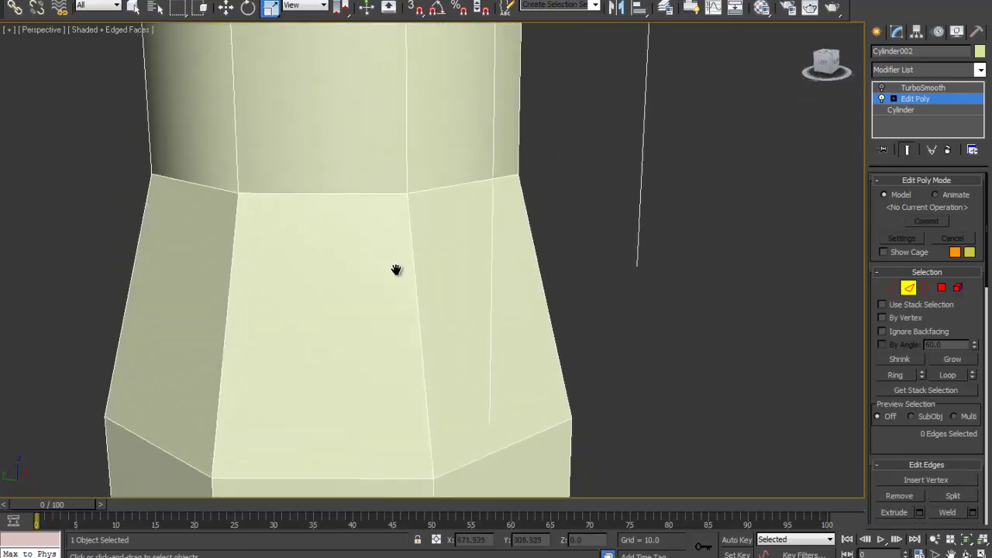
{"action": "left_click", "coordinate": [429, 192]}
{"action": "scroll", "coordinate": [470, 259], "scroll_direction": "down", "scroll_amount": 3}
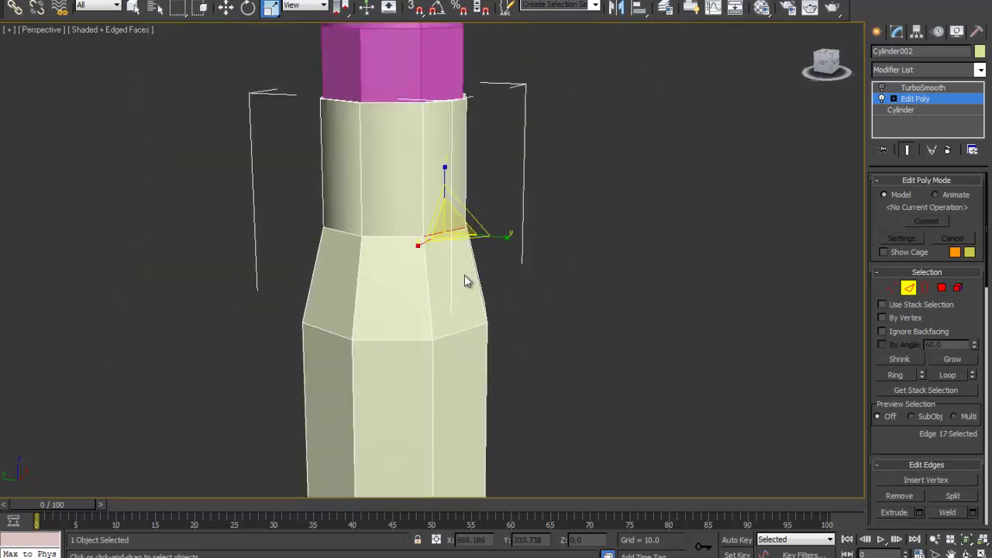
{"action": "key", "text": "q"}
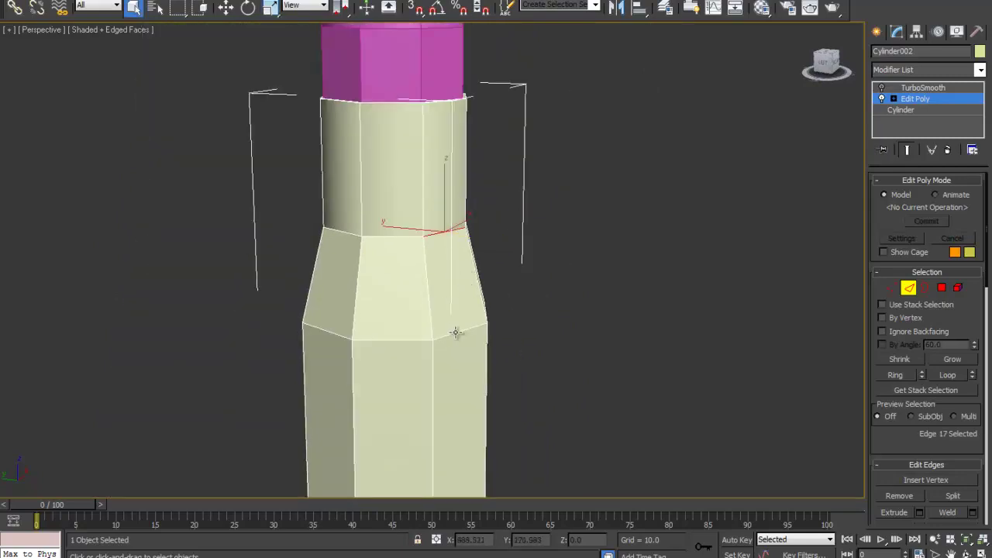
{"action": "left_click", "coordinate": [456, 333], "text": "ctrl"}
{"action": "middle_click_drag", "start_coordinate": [460, 136], "coordinate": [449, 195], "text": "alt"}
{"action": "scroll", "coordinate": [380, 219], "scroll_direction": "up", "scroll_amount": 4}
{"action": "left_click", "coordinate": [379, 217], "text": "ctrl"}
{"action": "left_click", "coordinate": [385, 227], "text": "ctrl"}
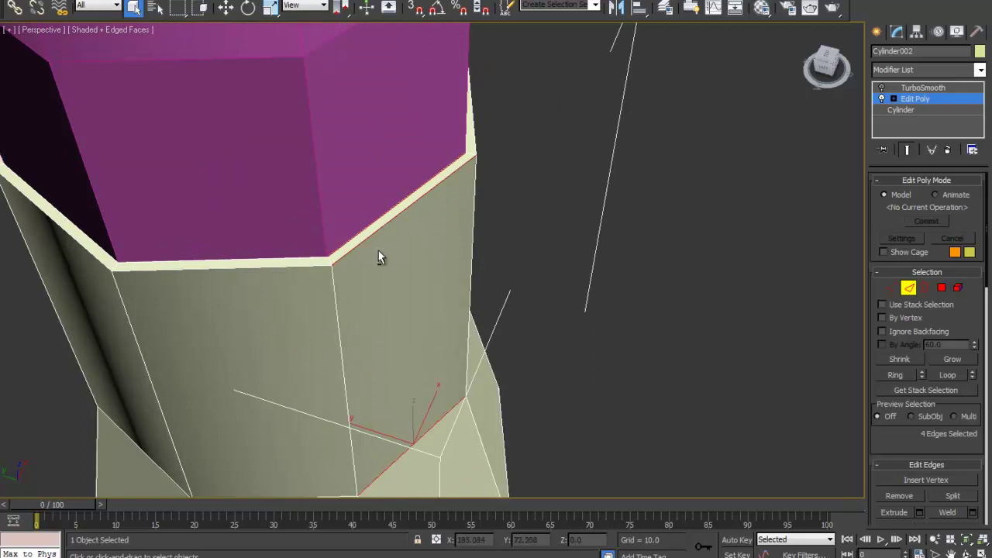
{"action": "middle_click_drag", "start_coordinate": [379, 257], "coordinate": [389, 132], "text": "alt"}
{"action": "scroll", "coordinate": [393, 331], "scroll_direction": "down", "scroll_amount": 5}
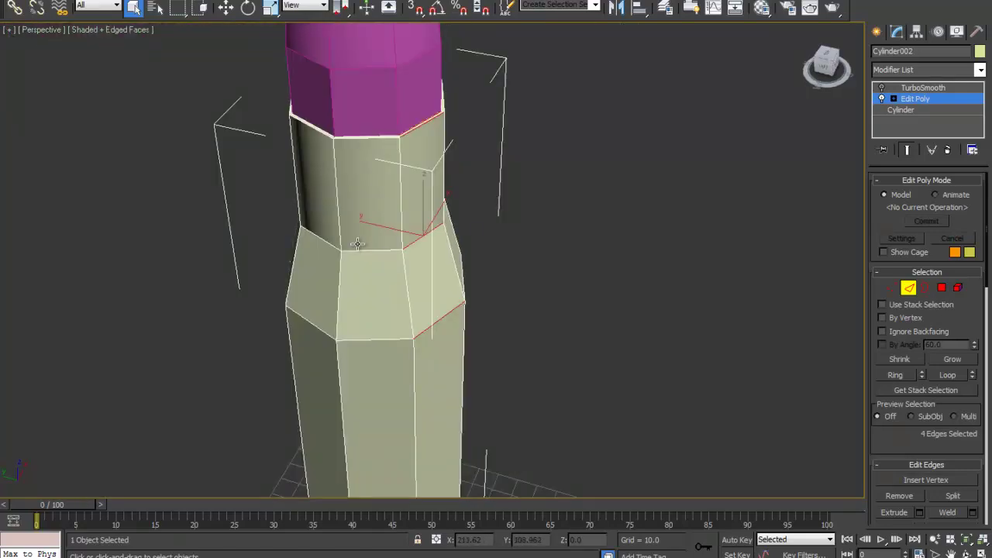
Add one horizontal edge on each ring of the casing's lower taper, base rim and recessed base opening to the selection.
{"action": "middle_click_drag", "start_coordinate": [407, 331], "coordinate": [421, 260], "text": "alt"}
{"action": "scroll", "coordinate": [405, 219], "scroll_direction": "down", "scroll_amount": 5}
{"action": "middle_click_drag", "start_coordinate": [423, 325], "coordinate": [414, 199]}
{"action": "scroll", "coordinate": [416, 224], "scroll_direction": "up", "scroll_amount": 4}
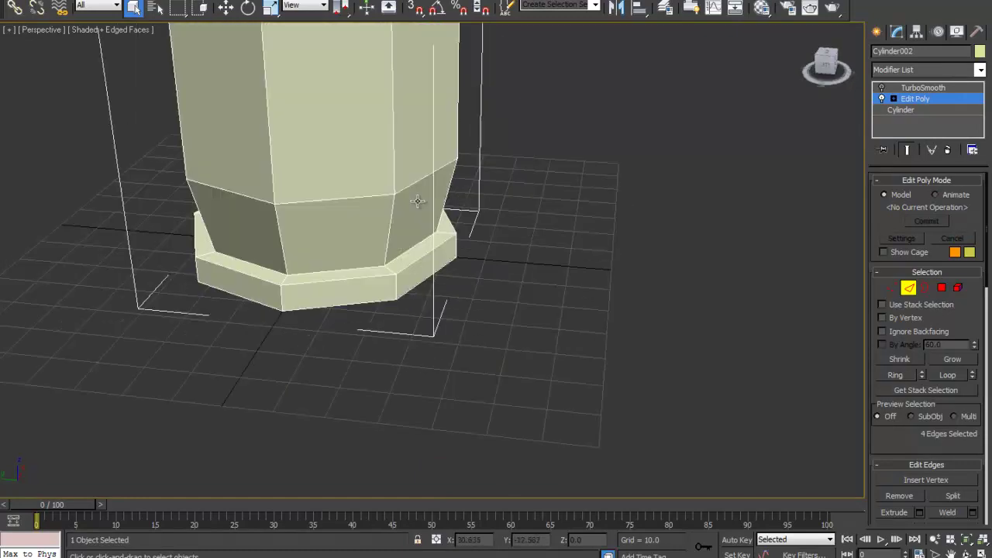
{"action": "left_click", "coordinate": [418, 258], "text": "ctrl"}
{"action": "left_click", "coordinate": [418, 262], "text": "ctrl"}
{"action": "middle_click_drag", "start_coordinate": [431, 296], "coordinate": [444, 165], "text": "alt"}
{"action": "scroll", "coordinate": [443, 166], "scroll_direction": "up", "scroll_amount": 4}
{"action": "left_click", "coordinate": [429, 156], "text": "ctrl"}
{"action": "middle_click_drag", "start_coordinate": [381, 166], "coordinate": [474, 199], "text": "alt"}
{"action": "left_click", "coordinate": [486, 136], "text": "ctrl"}
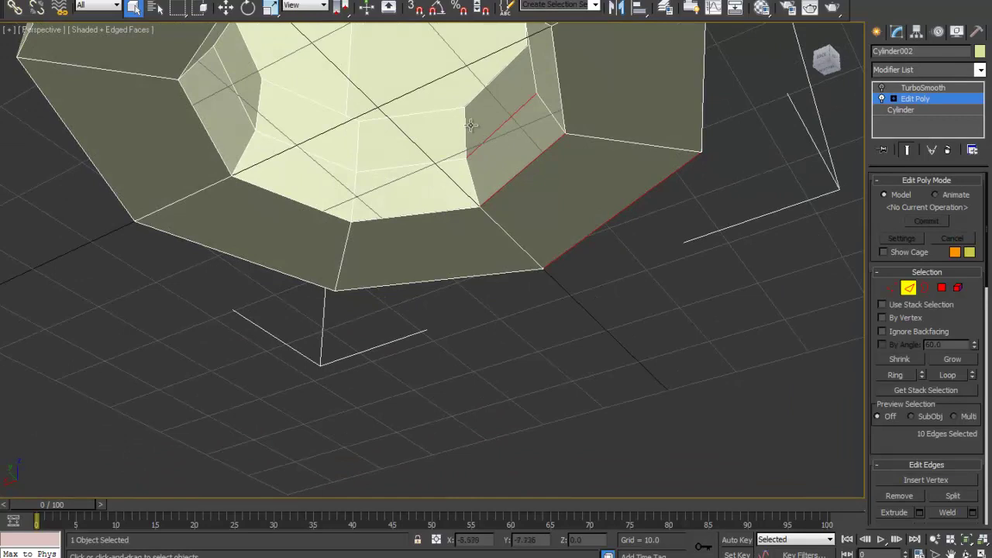
{"action": "middle_click_drag", "start_coordinate": [481, 109], "coordinate": [561, 114], "text": "alt"}
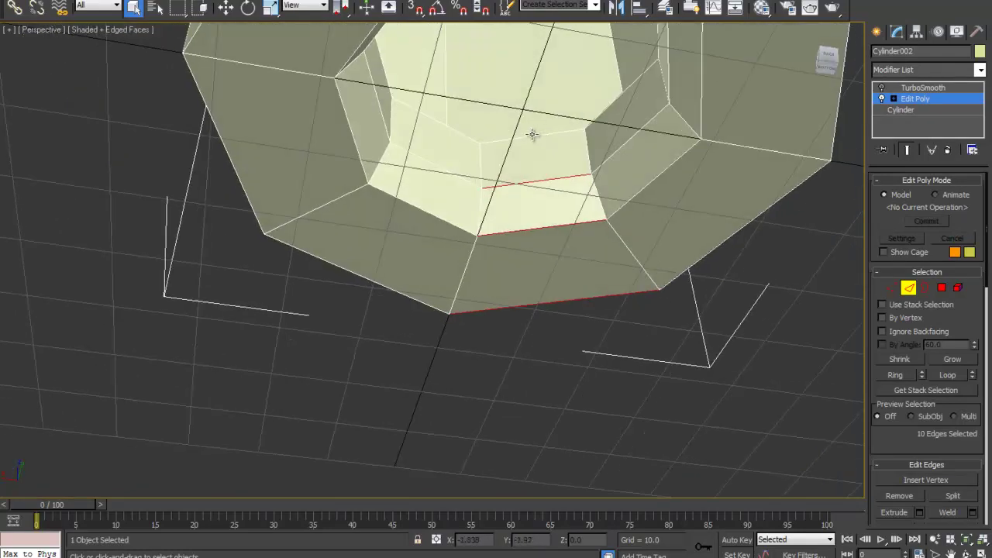
{"action": "middle_click_drag", "start_coordinate": [507, 140], "coordinate": [508, 80], "text": "alt"}
{"action": "middle_click_drag", "start_coordinate": [560, 127], "coordinate": [385, 315], "text": "alt"}
Expand the selected edges into full loops around the casing, checking the loops at the base and shoulder.
{"action": "left_click", "coordinate": [941, 374]}
{"action": "middle_click_drag", "start_coordinate": [452, 213], "coordinate": [448, 266], "text": "alt"}
{"action": "scroll", "coordinate": [447, 266], "scroll_direction": "down", "scroll_amount": 1}
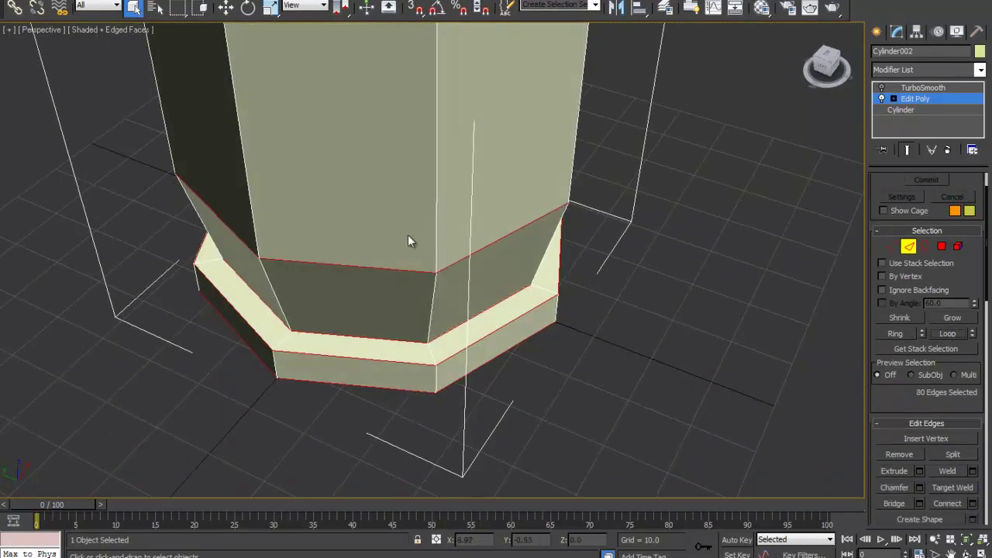
{"action": "middle_click_drag", "start_coordinate": [408, 235], "coordinate": [406, 369]}
{"action": "scroll", "coordinate": [406, 369], "scroll_direction": "down", "scroll_amount": 8}
{"action": "middle_click_drag", "start_coordinate": [433, 318], "coordinate": [409, 373], "text": "alt"}
{"action": "scroll", "coordinate": [331, 291], "scroll_direction": "up", "scroll_amount": 3}
{"action": "scroll", "coordinate": [431, 286], "scroll_direction": "up", "scroll_amount": 3}
{"action": "scroll", "coordinate": [361, 314], "scroll_direction": "up", "scroll_amount": 2}
{"action": "middle_click_drag", "start_coordinate": [361, 314], "coordinate": [379, 244], "text": "alt"}
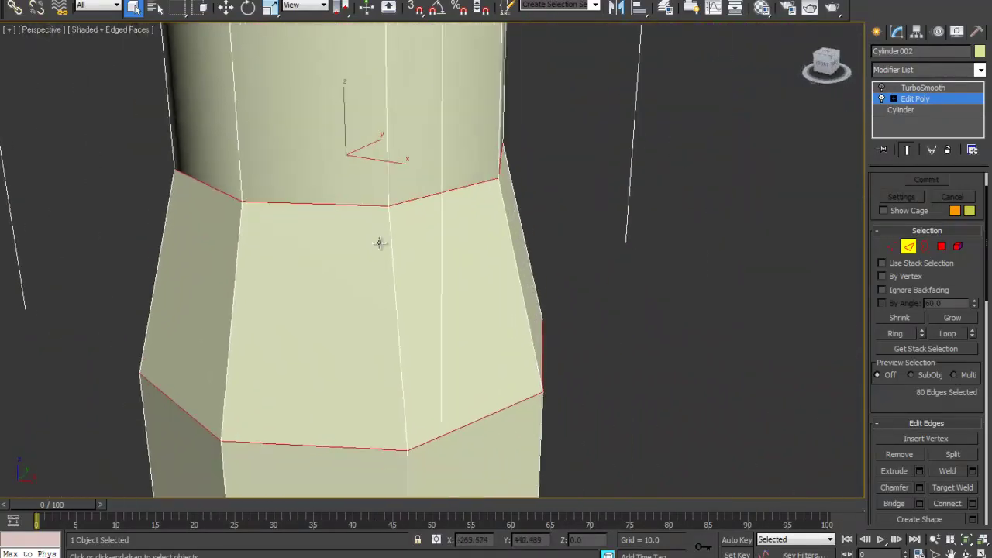
Start a Chamfer on the looped edges and set its amount to 0.1 with 1 segment.
{"action": "left_click", "coordinate": [920, 487]}
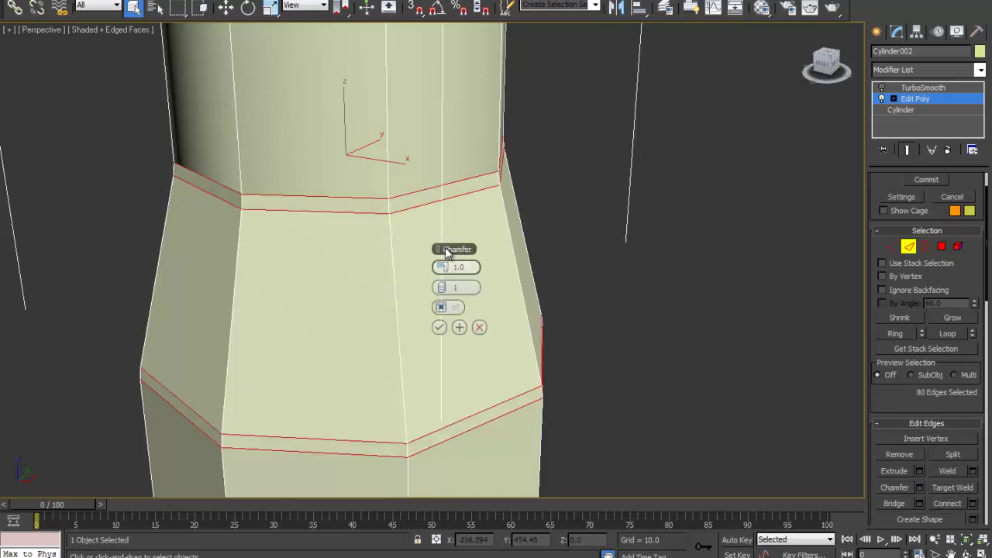
{"action": "left_click_drag", "start_coordinate": [445, 243], "coordinate": [636, 242]}
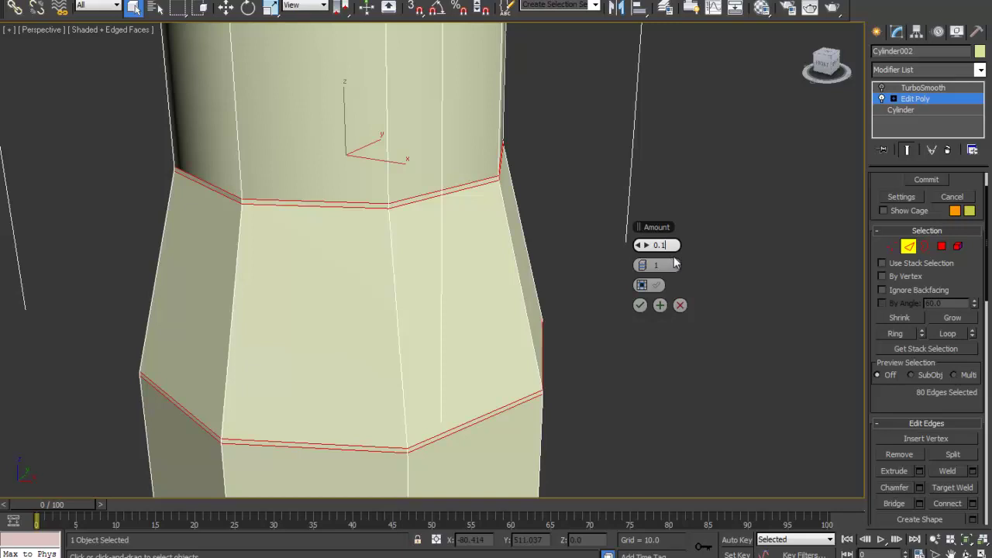
{"action": "key", "text": "Return"}
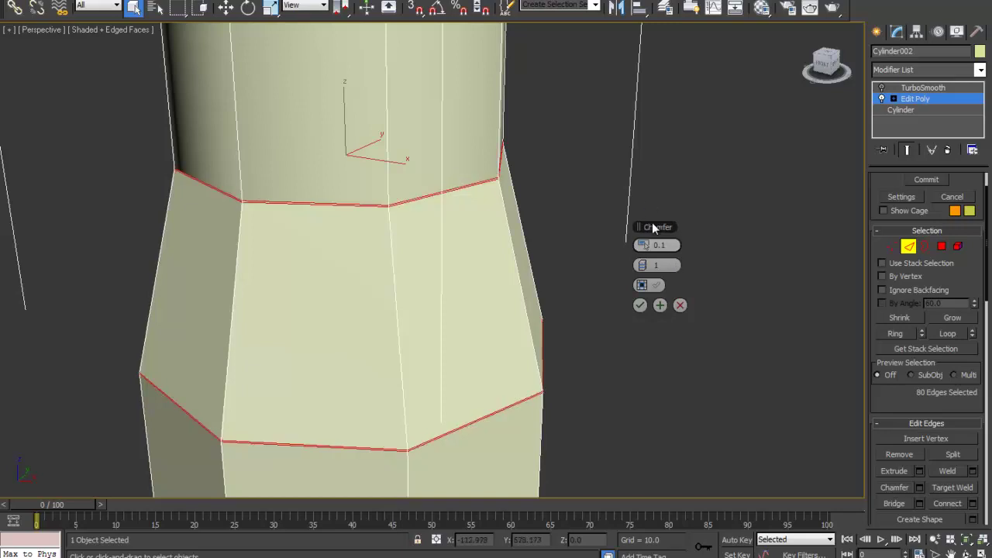
{"action": "left_click_drag", "start_coordinate": [652, 233], "coordinate": [659, 197]}
{"action": "middle_click_drag", "start_coordinate": [475, 207], "coordinate": [398, 245], "text": "alt"}
{"action": "scroll", "coordinate": [399, 246], "scroll_direction": "up", "scroll_amount": 6}
{"action": "scroll", "coordinate": [398, 245], "scroll_direction": "down", "scroll_amount": 5}
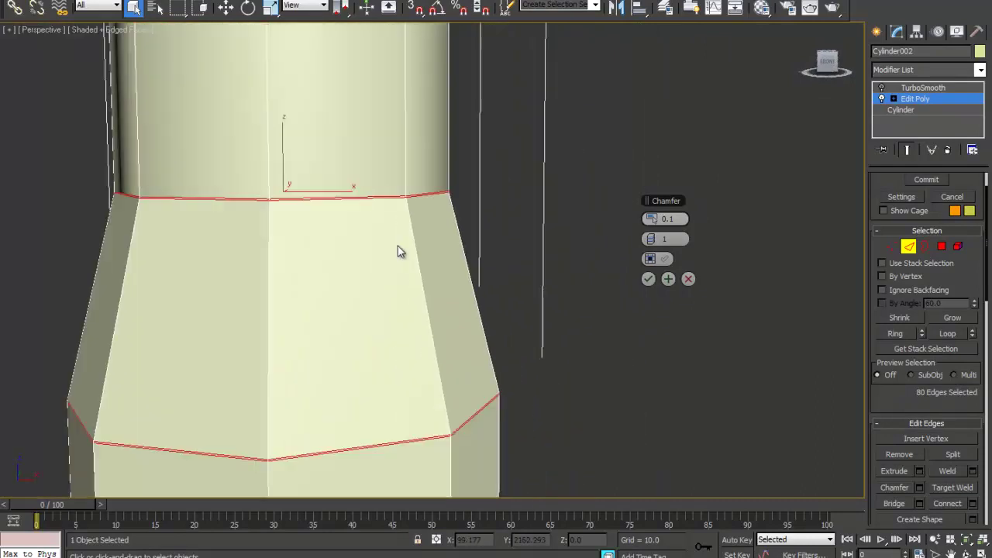
{"action": "scroll", "coordinate": [397, 252], "scroll_direction": "down", "scroll_amount": 3}
{"action": "scroll", "coordinate": [421, 251], "scroll_direction": "down", "scroll_amount": 2}
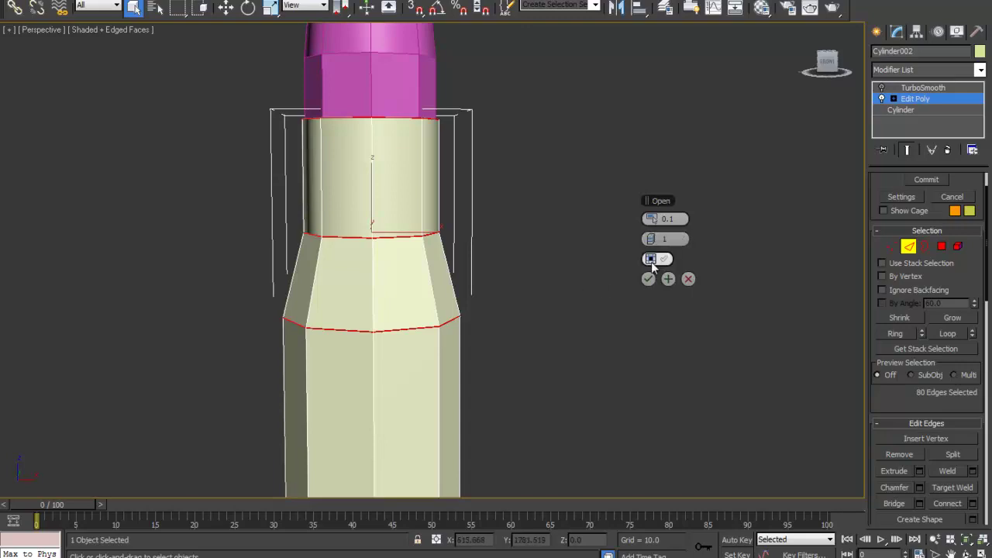
Test the chamfer's Open option, leave it off, apply the chamfer and clear the edge selection.
{"action": "scroll", "coordinate": [517, 271], "scroll_direction": "up", "scroll_amount": 5}
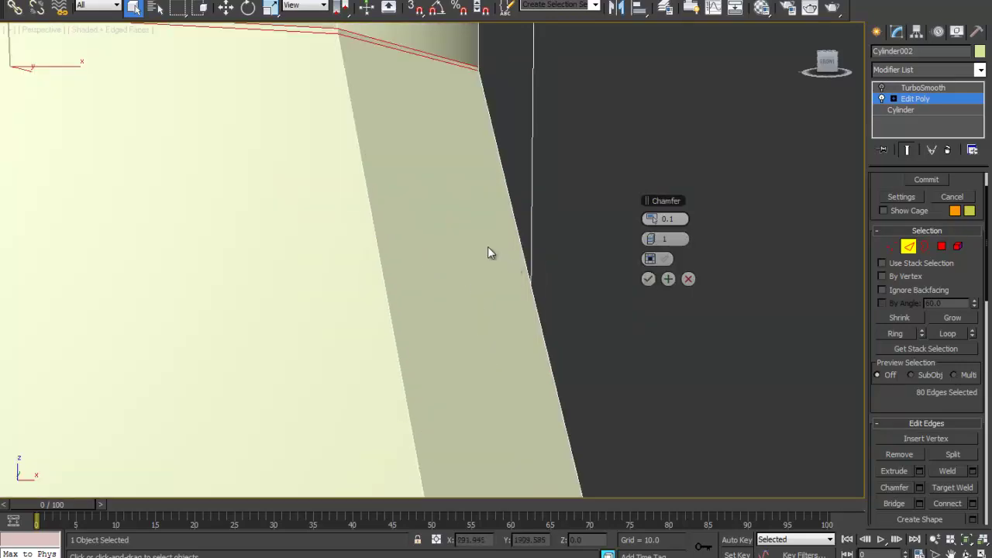
{"action": "middle_click_drag", "start_coordinate": [452, 230], "coordinate": [456, 318]}
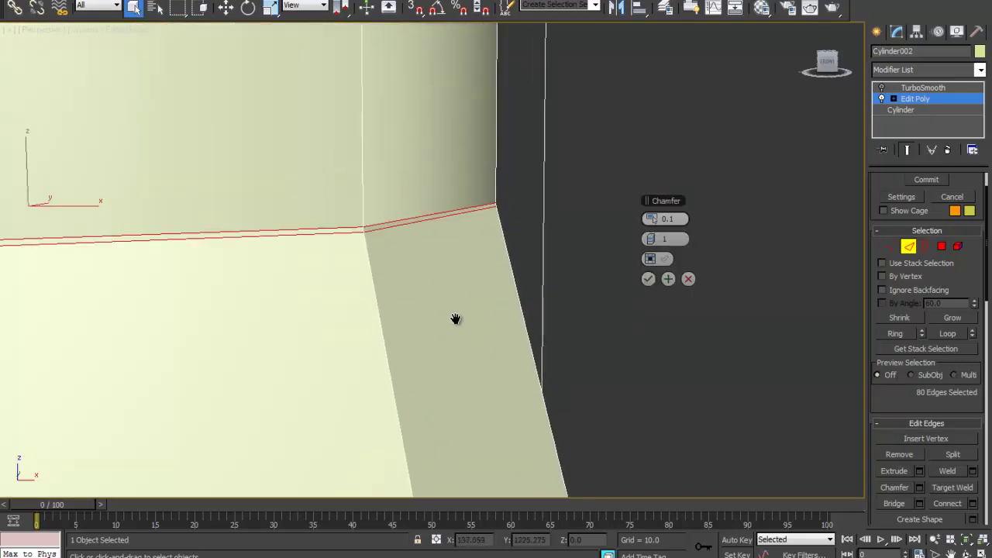
{"action": "left_click", "coordinate": [652, 259]}
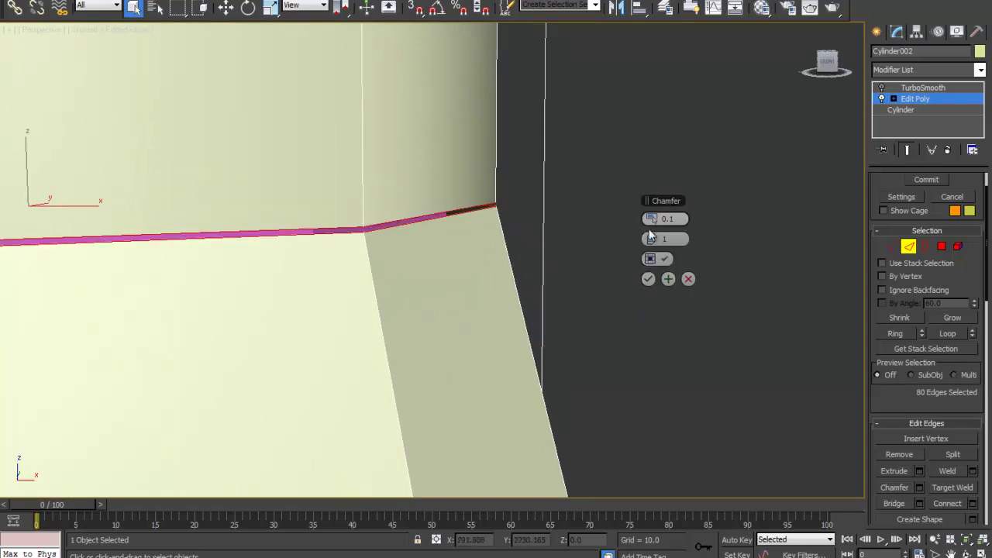
{"action": "left_click", "coordinate": [649, 259]}
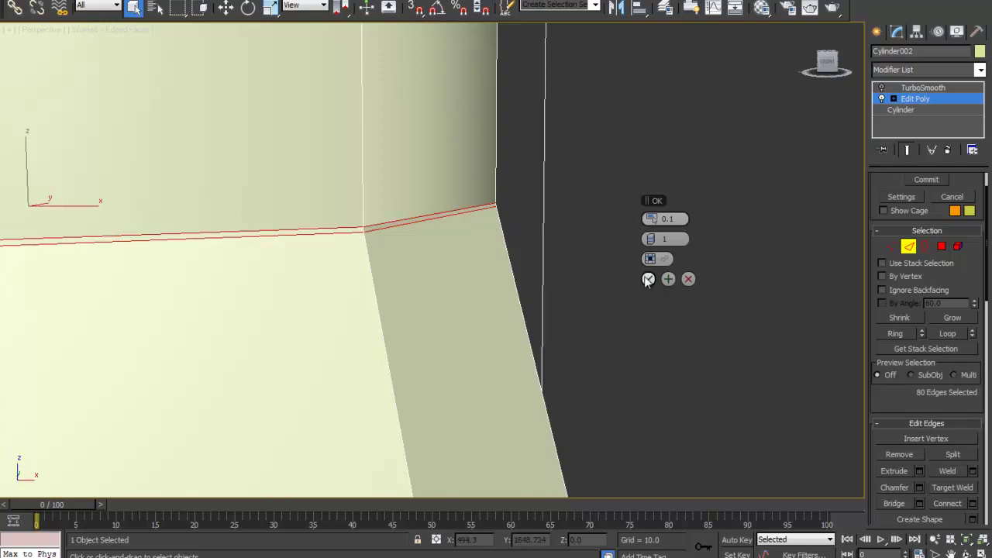
{"action": "left_click", "coordinate": [647, 279]}
{"action": "left_click", "coordinate": [614, 341]}
Re-enable the casing's TurboSmooth and turn off Edged Faces in the Perspective viewport.
{"action": "scroll", "coordinate": [501, 219], "scroll_direction": "down", "scroll_amount": 5}
{"action": "middle_click_drag", "start_coordinate": [568, 250], "coordinate": [625, 277]}
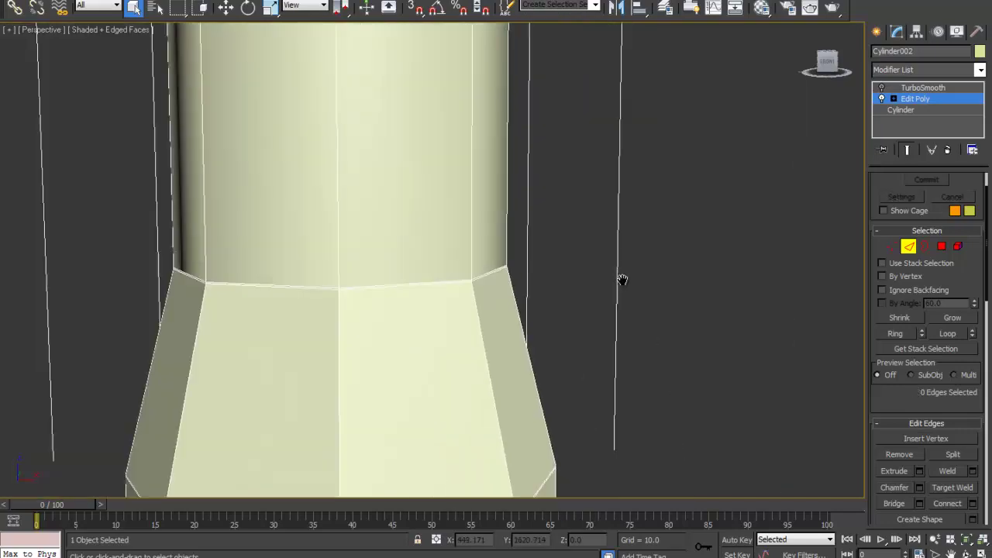
{"action": "scroll", "coordinate": [625, 277], "scroll_direction": "down", "scroll_amount": 2}
{"action": "left_click", "coordinate": [882, 89]}
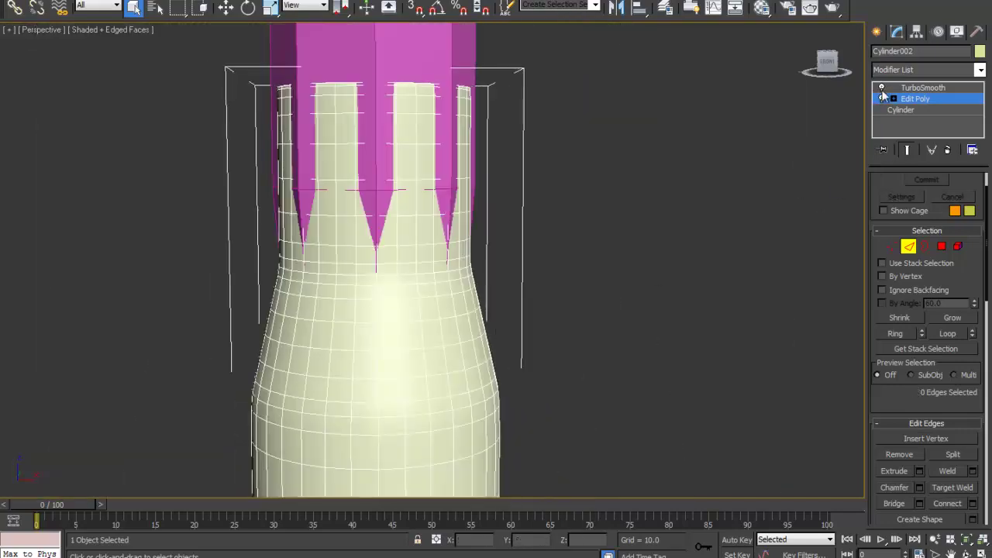
{"action": "scroll", "coordinate": [561, 245], "scroll_direction": "down", "scroll_amount": 3}
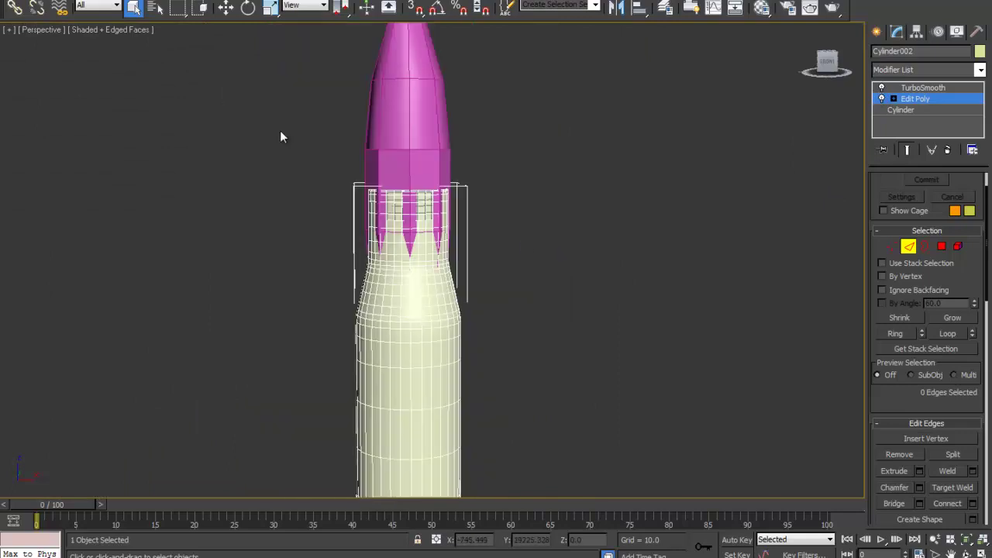
{"action": "left_click", "coordinate": [122, 31]}
{"action": "left_click", "coordinate": [146, 91]}
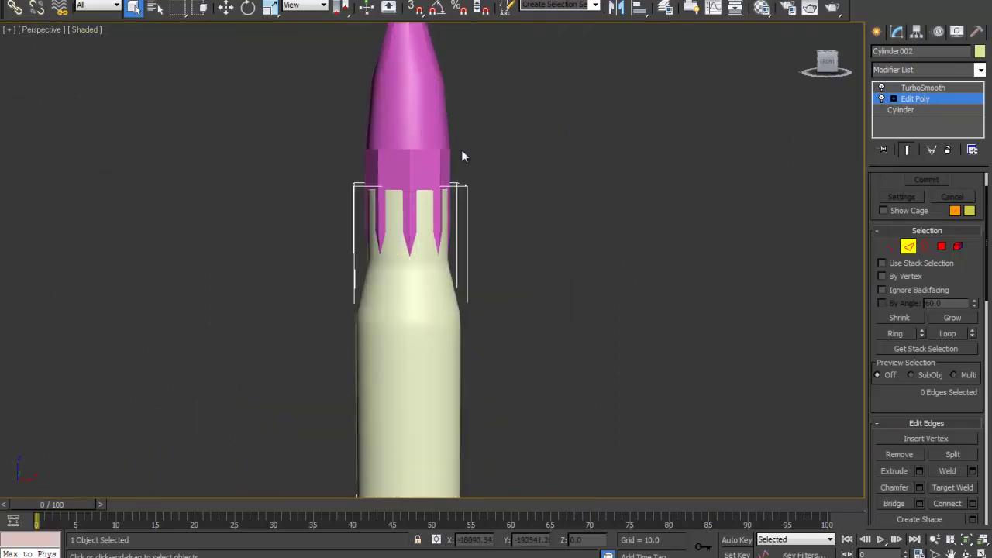
Leave edge level, turn the bullet's TurboSmooth back on and deselect everything.
{"action": "left_click", "coordinate": [909, 247]}
{"action": "left_click", "coordinate": [413, 145]}
{"action": "left_click", "coordinate": [882, 88]}
{"action": "left_click", "coordinate": [543, 259]}
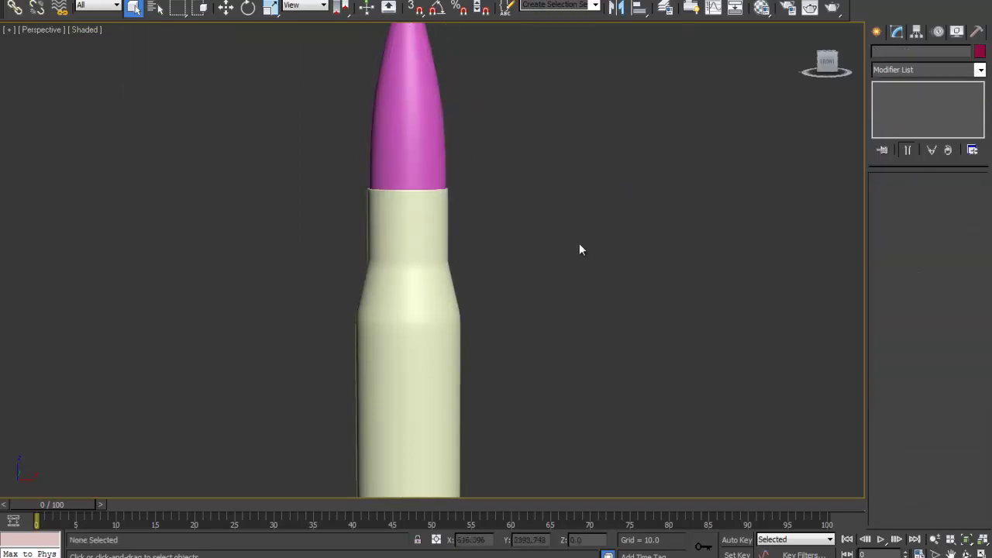
Examine the smoothed cartridge from the neck and shoulder down to the opening in its base.
{"action": "scroll", "coordinate": [545, 198], "scroll_direction": "down", "scroll_amount": 3}
{"action": "middle_click_drag", "start_coordinate": [520, 242], "coordinate": [470, 253], "text": "alt"}
{"action": "scroll", "coordinate": [504, 215], "scroll_direction": "up", "scroll_amount": 5}
{"action": "middle_click_drag", "start_coordinate": [558, 302], "coordinate": [511, 325], "text": "alt"}
{"action": "scroll", "coordinate": [460, 428], "scroll_direction": "down", "scroll_amount": 5}
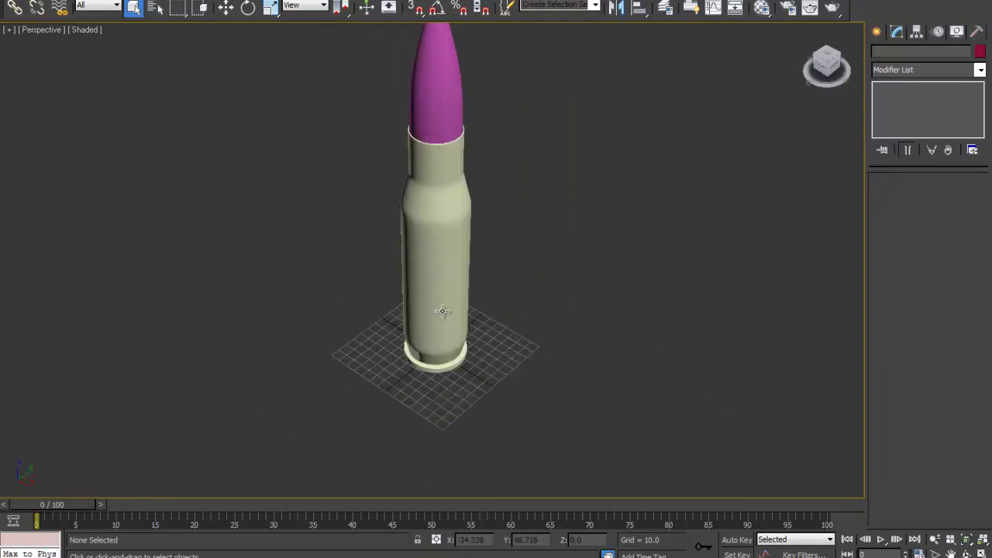
{"action": "middle_click_drag", "start_coordinate": [441, 331], "coordinate": [443, 202], "text": "alt"}
{"action": "scroll", "coordinate": [442, 202], "scroll_direction": "up", "scroll_amount": 5}
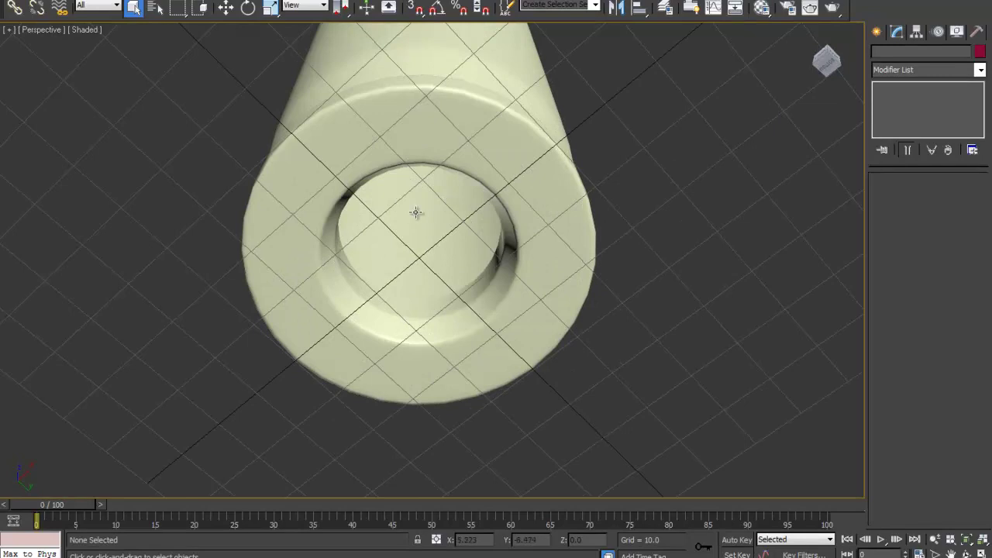
Create an eight-sided cylinder beside the casing, about 9.1 in radius and 28.2 high.
{"action": "left_click", "coordinate": [876, 32]}
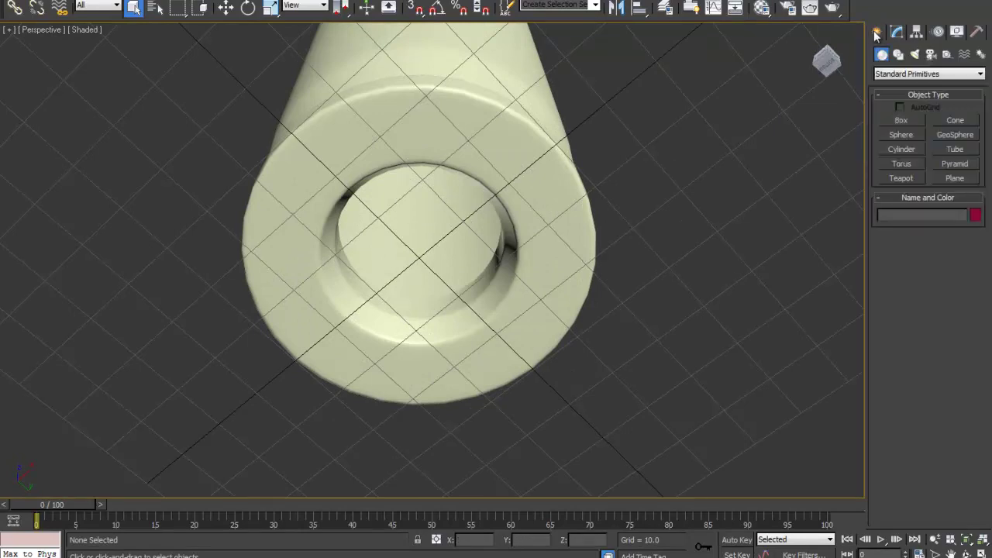
{"action": "left_click", "coordinate": [901, 150]}
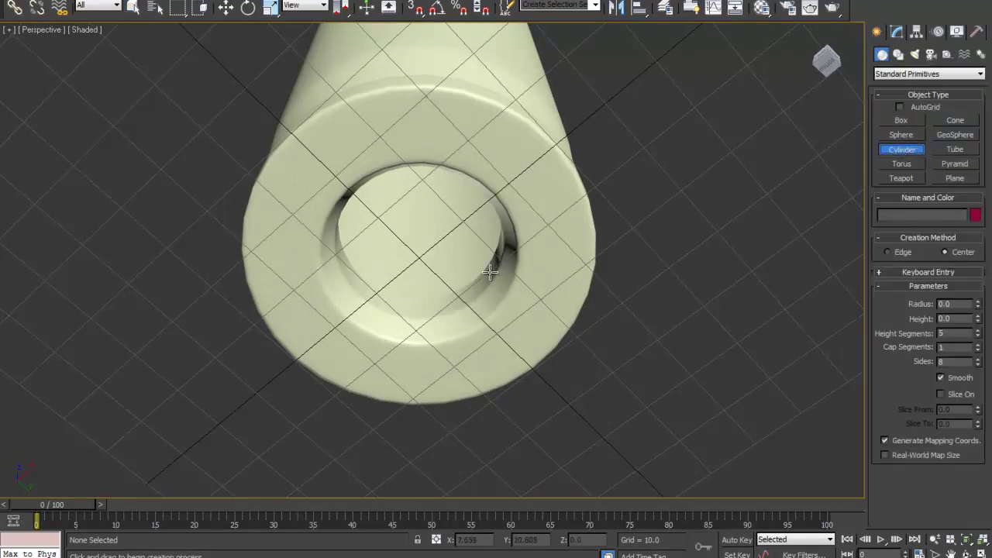
{"action": "mouse_move", "coordinate": [437, 300]}
{"action": "middle_mouse_down", "text": "alt"}
{"action": "mouse_move", "coordinate": [425, 375]}
{"action": "mouse_move", "coordinate": [478, 330]}
{"action": "mouse_move", "coordinate": [443, 314]}
{"action": "middle_mouse_up", "text": "alt"}
{"action": "mouse_move", "coordinate": [464, 343]}
{"action": "left_mouse_down"}
{"action": "mouse_move", "coordinate": [503, 383]}
{"action": "mouse_move", "coordinate": [483, 352]}
{"action": "left_mouse_up"}
{"action": "left_click", "coordinate": [483, 245]}
{"action": "middle_click_drag", "start_coordinate": [493, 323], "coordinate": [551, 301], "text": "alt"}
Move the new cylinder to X 0 and Y 0 so it sits centred in the casing.
{"action": "key", "text": "w"}
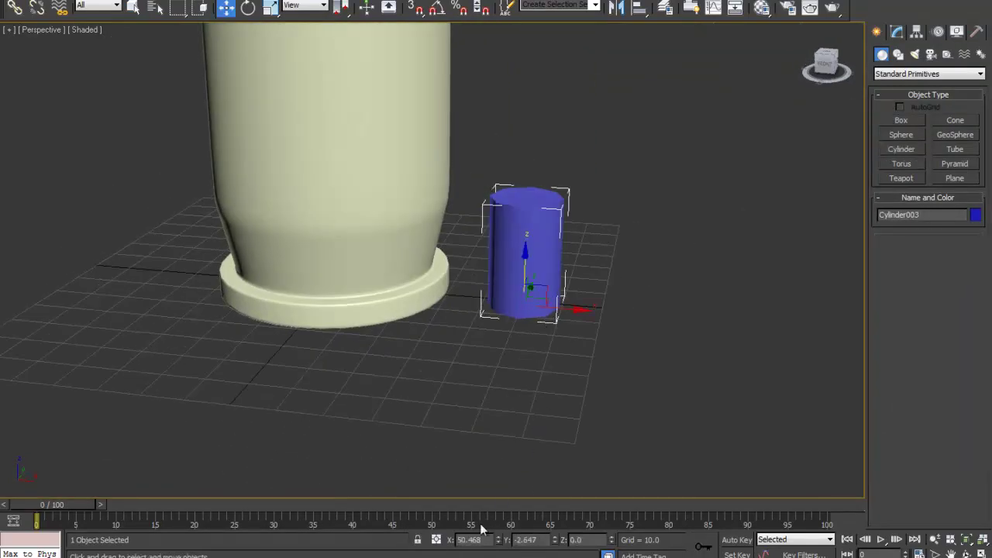
{"action": "double_click", "coordinate": [486, 540]}
{"action": "type", "text": "0"}
{"action": "key", "text": "Tab"}
{"action": "type", "text": "0"}
{"action": "key", "text": "Tab"}
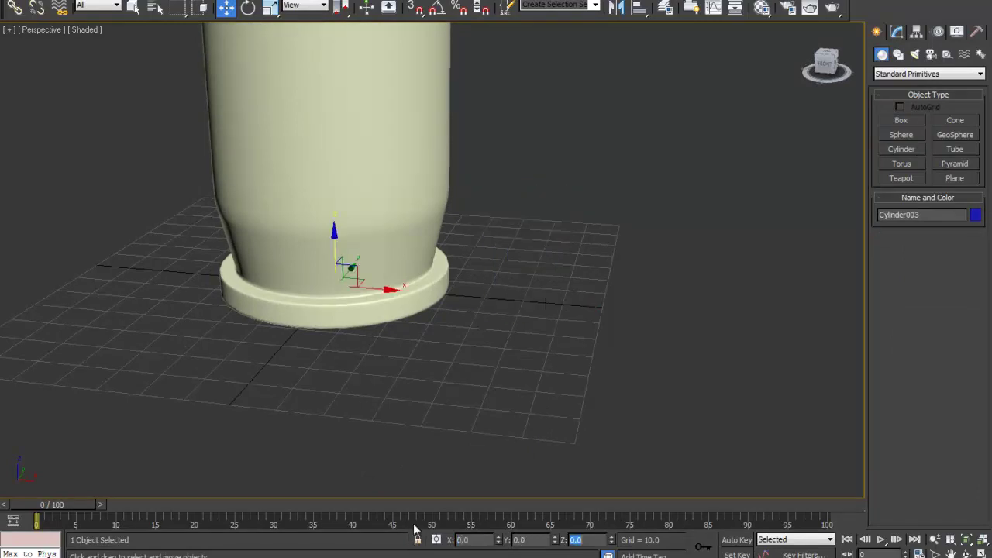
Select the casing and disable its TurboSmooth to expose the low-poly base opening around the small cylinder.
{"action": "middle_click_drag", "start_coordinate": [343, 269], "coordinate": [330, 109], "text": "alt"}
{"action": "middle_click_drag", "start_coordinate": [329, 109], "coordinate": [410, 107]}
{"action": "scroll", "coordinate": [403, 268], "scroll_direction": "up", "scroll_amount": 5}
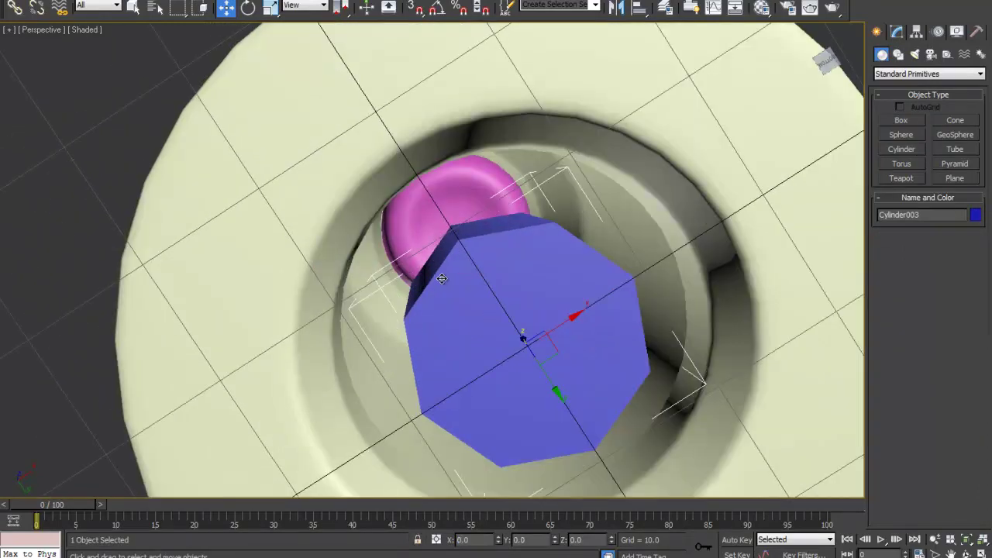
{"action": "middle_click_drag", "start_coordinate": [419, 276], "coordinate": [353, 313], "text": "alt"}
{"action": "scroll", "coordinate": [353, 312], "scroll_direction": "down", "scroll_amount": 8}
{"action": "left_click", "coordinate": [301, 225]}
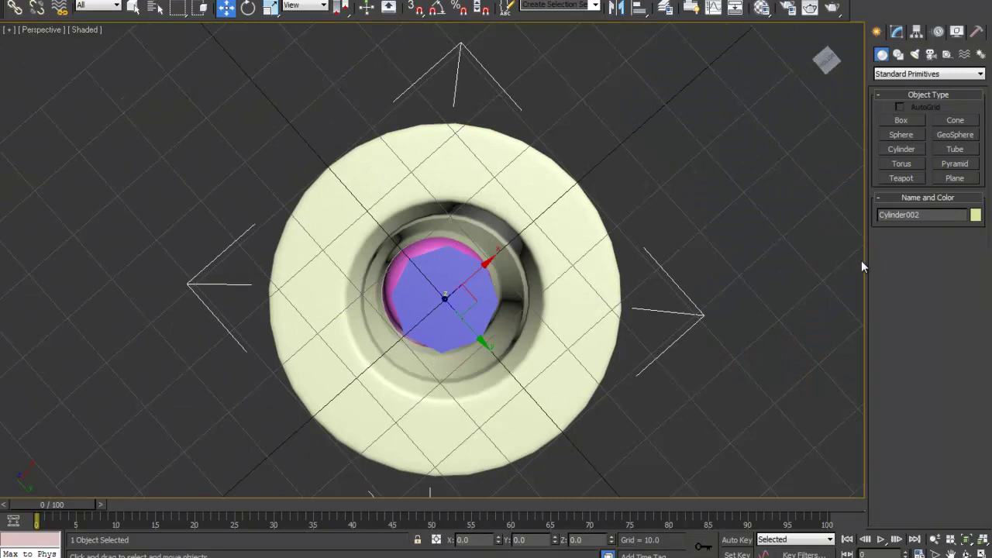
{"action": "left_click", "coordinate": [897, 32]}
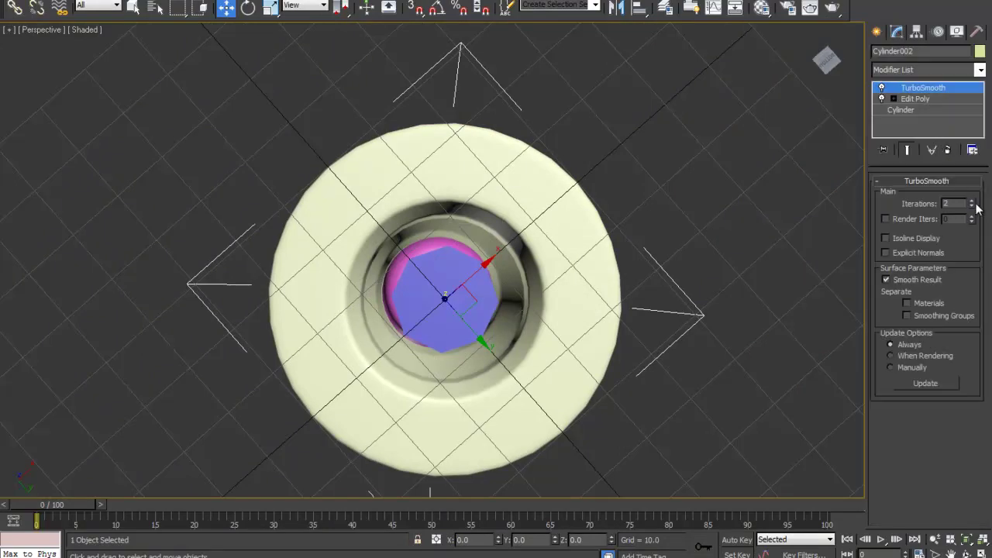
{"action": "left_click", "coordinate": [882, 88]}
{"action": "middle_click_drag", "start_coordinate": [434, 365], "coordinate": [427, 283], "text": "alt"}
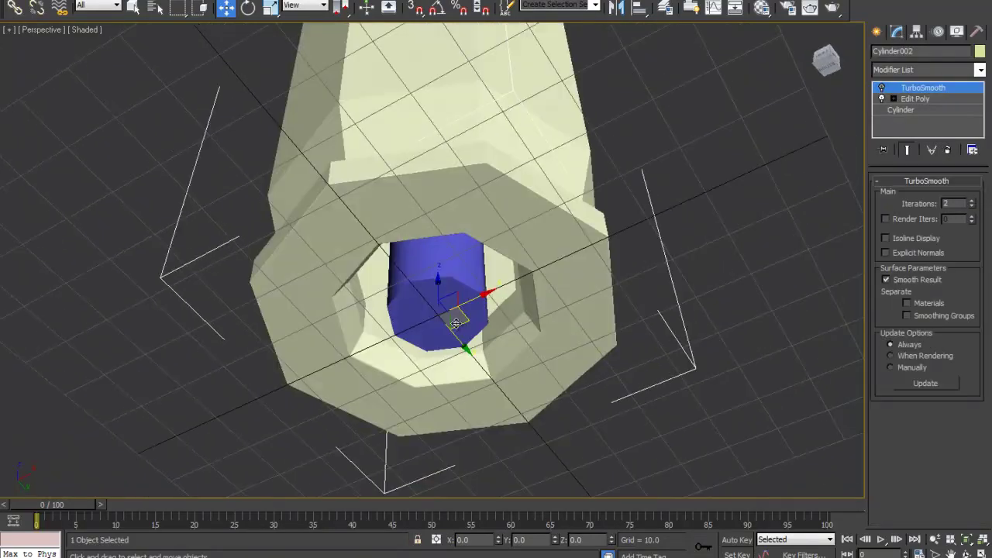
Enlarge the small cylinder's radius to about 15.9 to fit the base opening, and compare the base with the reference photo.
{"action": "left_click", "coordinate": [430, 277]}
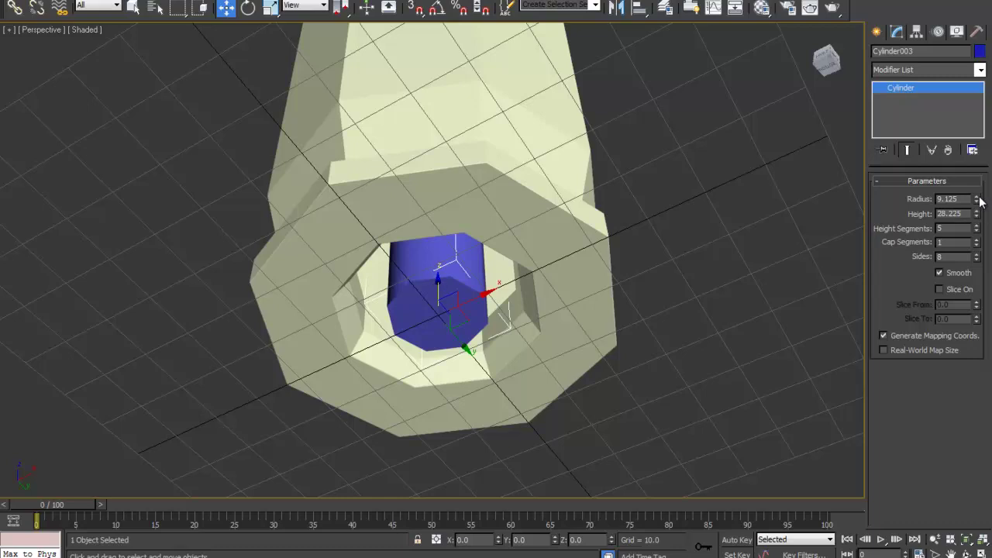
{"action": "left_click_drag", "start_coordinate": [976, 198], "coordinate": [977, 146]}
{"action": "middle_click_drag", "start_coordinate": [514, 253], "coordinate": [554, 290], "text": "alt"}
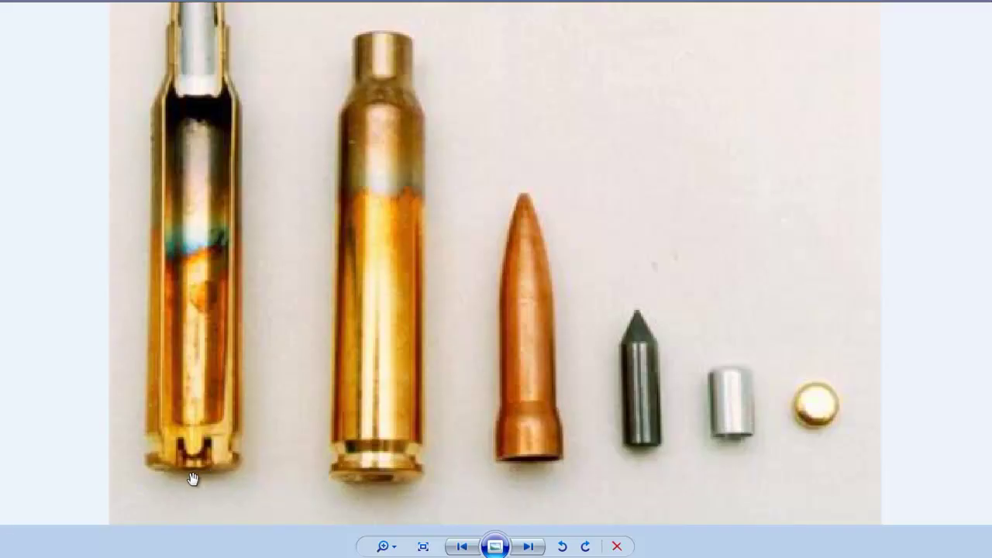
{"action": "scroll", "coordinate": [191, 479], "scroll_direction": "up", "scroll_amount": 3}
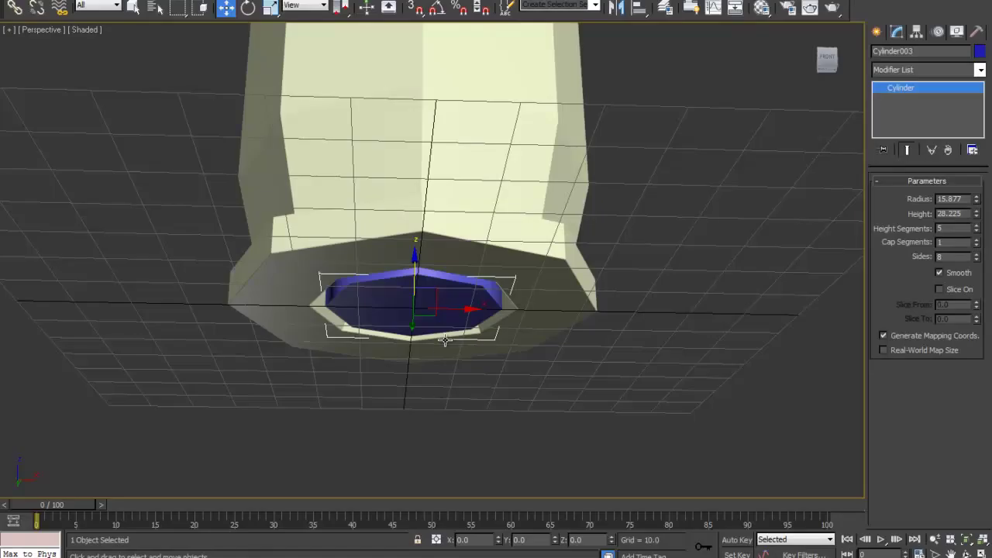
Raise the small cylinder to about Z 3.75 so it sits recessed inside the base opening.
{"action": "middle_click_drag", "start_coordinate": [445, 340], "coordinate": [535, 323], "text": "alt"}
{"action": "scroll", "coordinate": [535, 324], "scroll_direction": "up", "scroll_amount": 3}
{"action": "middle_click_drag", "start_coordinate": [430, 307], "coordinate": [483, 288], "text": "alt"}
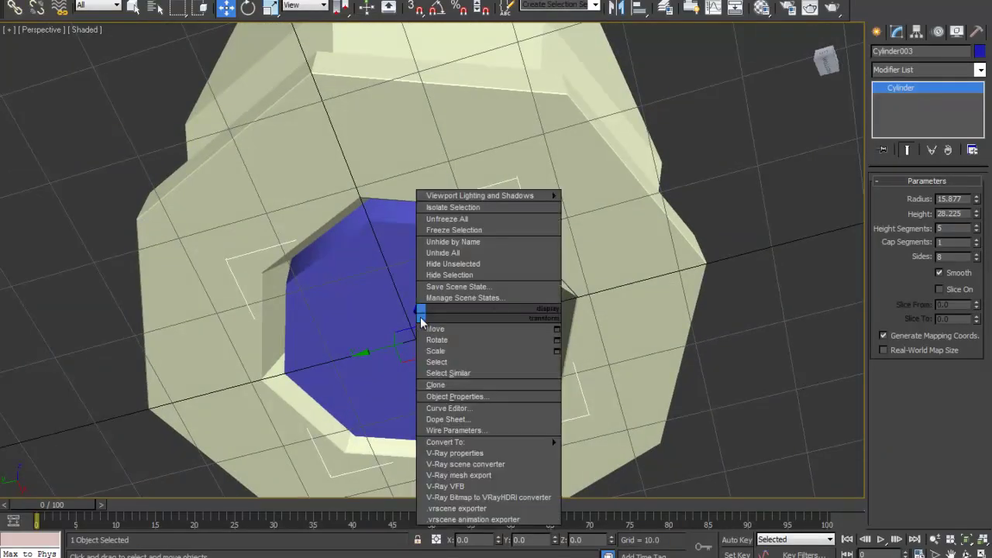
{"action": "mouse_move", "coordinate": [419, 316]}
{"action": "left_mouse_down"}
{"action": "mouse_move", "coordinate": [418, 273]}
{"action": "mouse_move", "coordinate": [418, 299]}
{"action": "left_mouse_up"}
{"action": "middle_click_drag", "start_coordinate": [403, 267], "coordinate": [396, 294], "text": "alt"}
Turn on Edged Faces in the viewport and view the cylinder's fit in the base opening from below.
{"action": "left_click", "coordinate": [77, 33]}
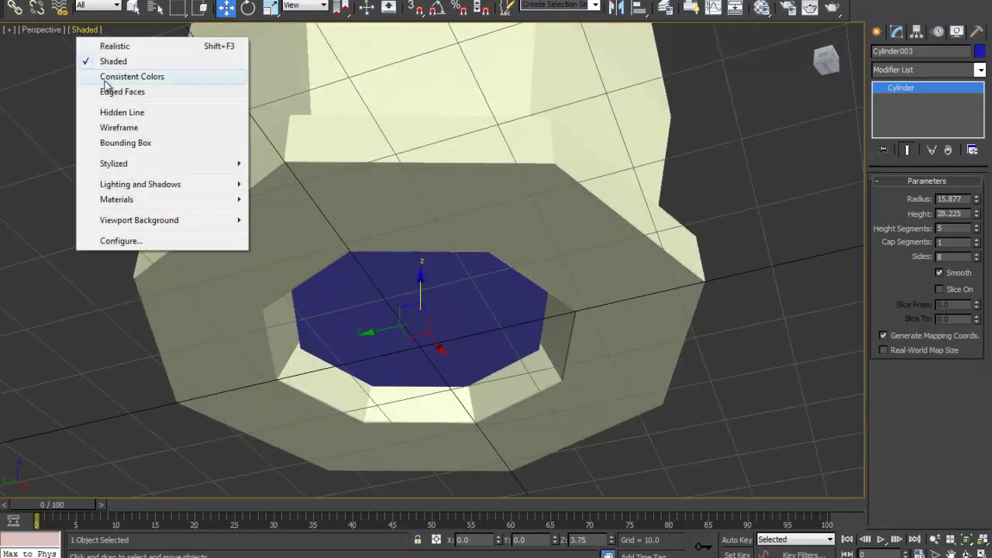
{"action": "left_click", "coordinate": [104, 88]}
{"action": "mouse_move", "coordinate": [401, 286]}
{"action": "middle_mouse_down", "text": "alt"}
{"action": "mouse_move", "coordinate": [368, 223]}
{"action": "mouse_move", "coordinate": [359, 246]}
{"action": "middle_mouse_up", "text": "alt"}
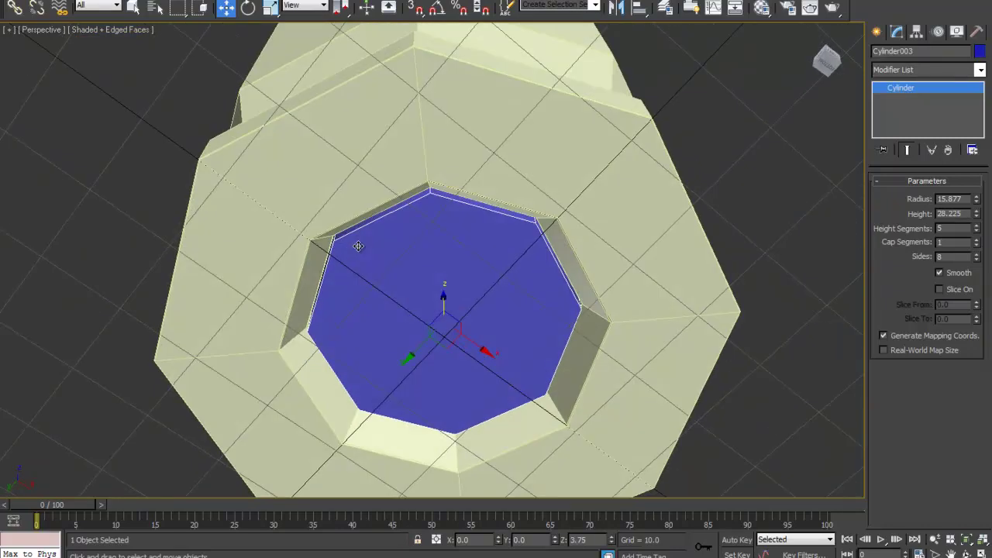
Add an Edit Poly modifier to the small cylinder and delete its bottom cap polygon.
{"action": "left_click", "coordinate": [941, 70]}
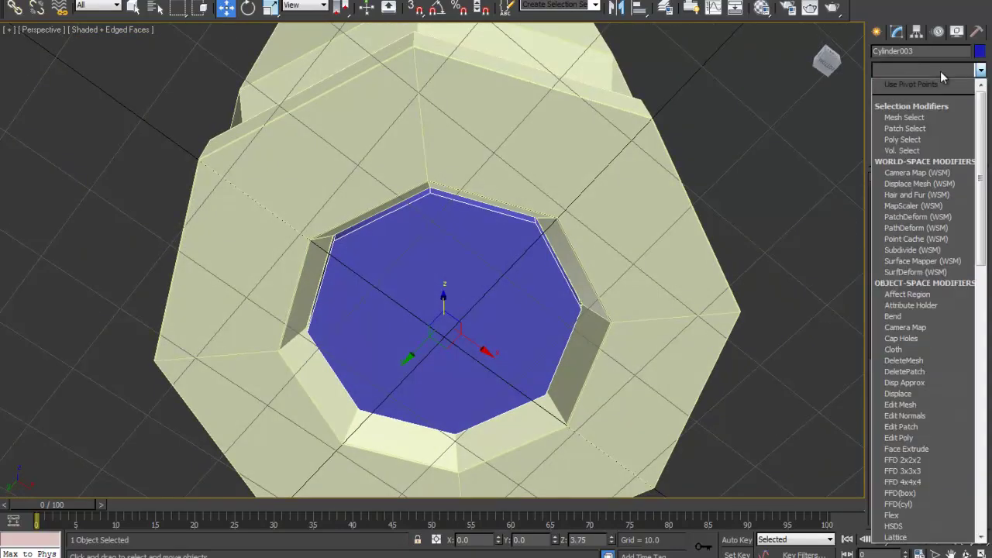
{"action": "left_click", "coordinate": [908, 439]}
{"action": "left_click", "coordinate": [942, 247]}
{"action": "left_click", "coordinate": [494, 304]}
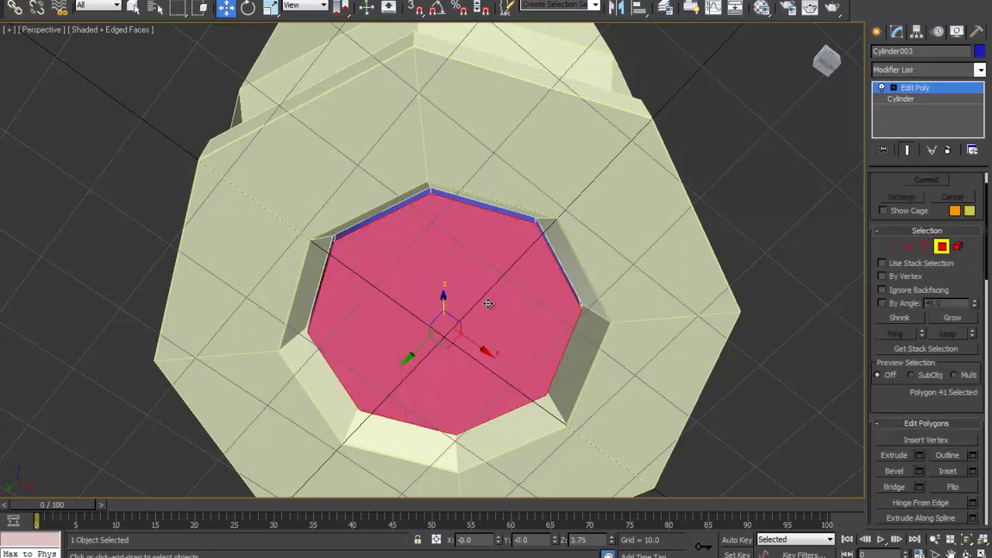
{"action": "key", "text": "Delete"}
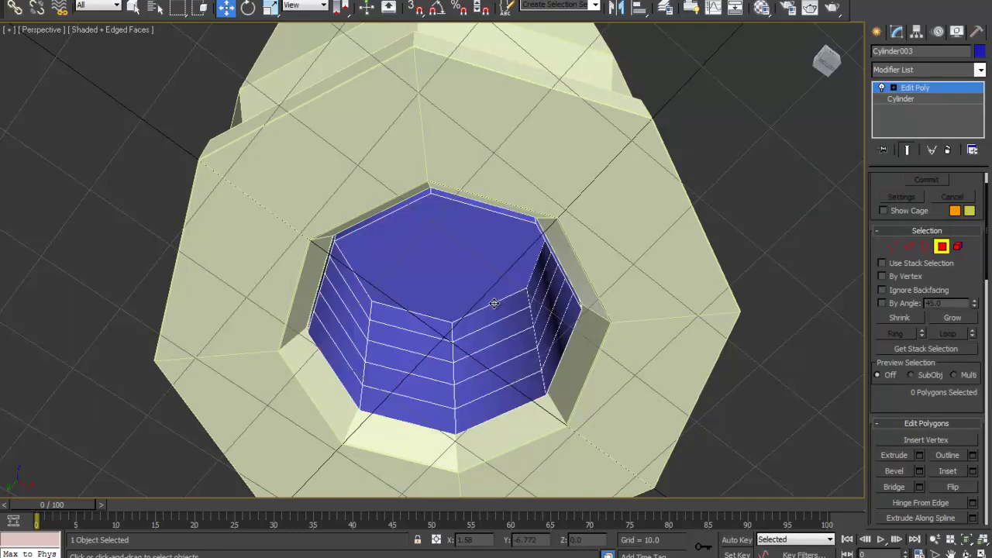
Collapse the small cylinder's open bottom border into a single centre vertex.
{"action": "middle_click_drag", "start_coordinate": [494, 304], "coordinate": [522, 232], "text": "alt"}
{"action": "key", "text": "3"}
{"action": "left_click", "coordinate": [540, 264]}
{"action": "key", "text": "1"}
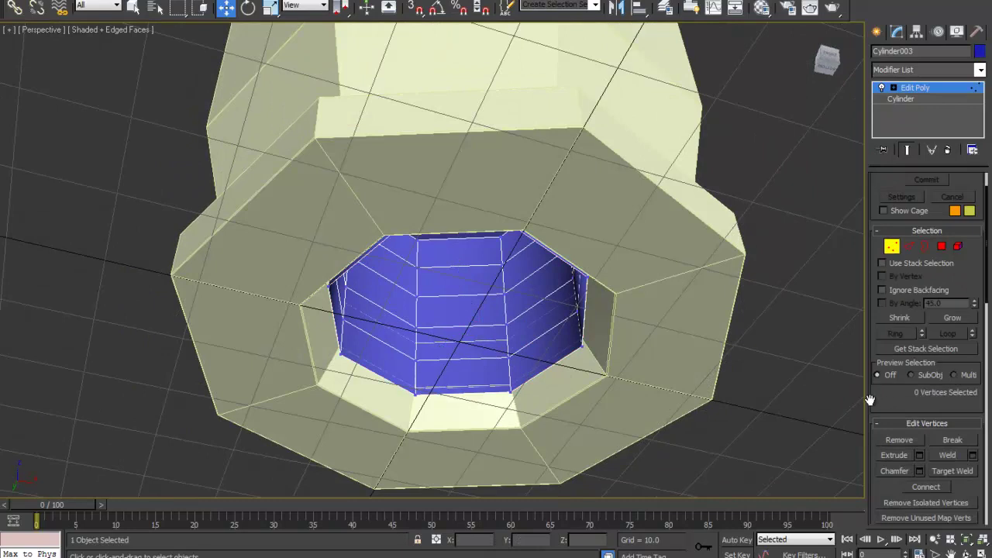
{"action": "key", "text": "3"}
{"action": "scroll", "coordinate": [917, 411], "scroll_direction": "down", "scroll_amount": 3}
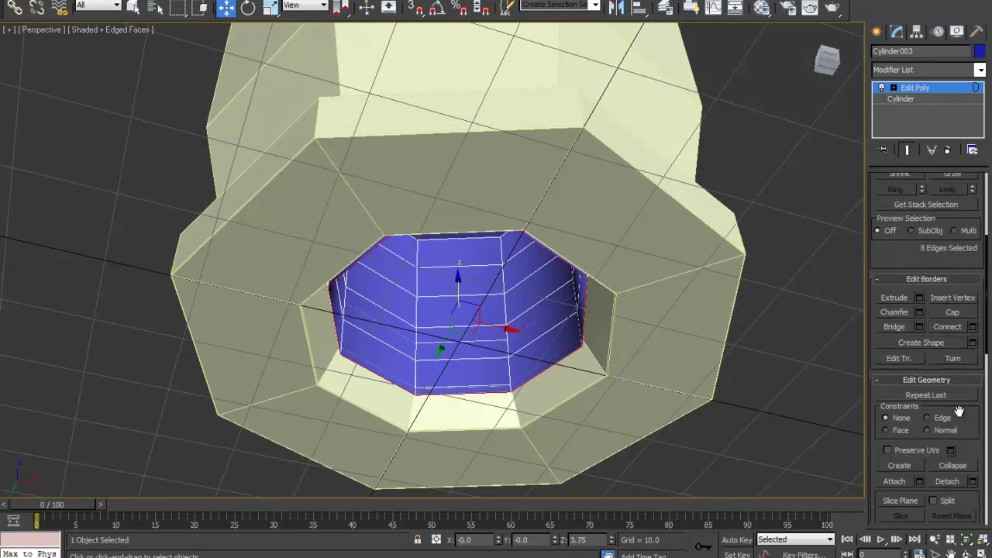
{"action": "left_click", "coordinate": [953, 466]}
{"action": "key", "text": "1"}
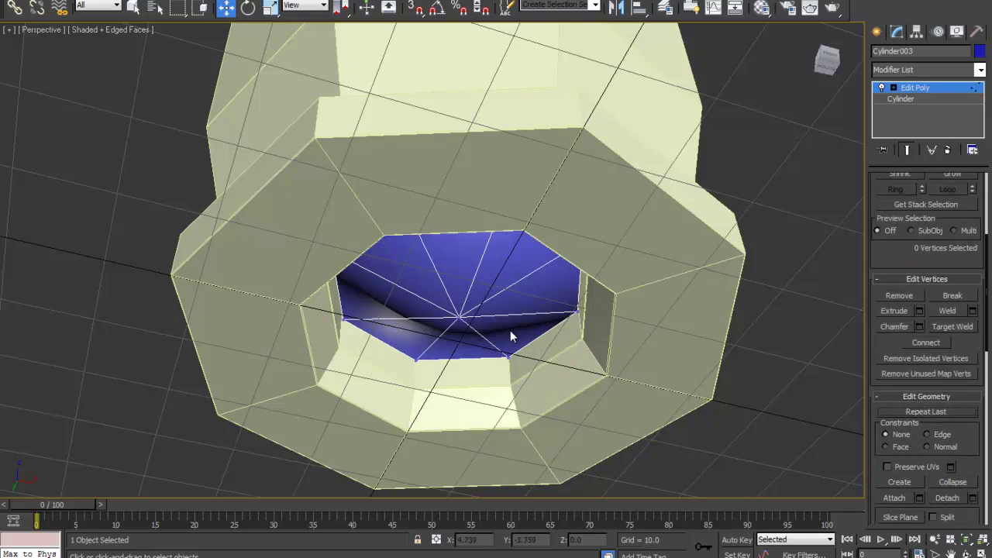
In the Front view, delete the top three rows of the small cylinder's vertices to leave only a short base section.
{"action": "middle_click_drag", "start_coordinate": [510, 331], "coordinate": [500, 304], "text": "alt"}
{"action": "key", "text": "alt+w"}
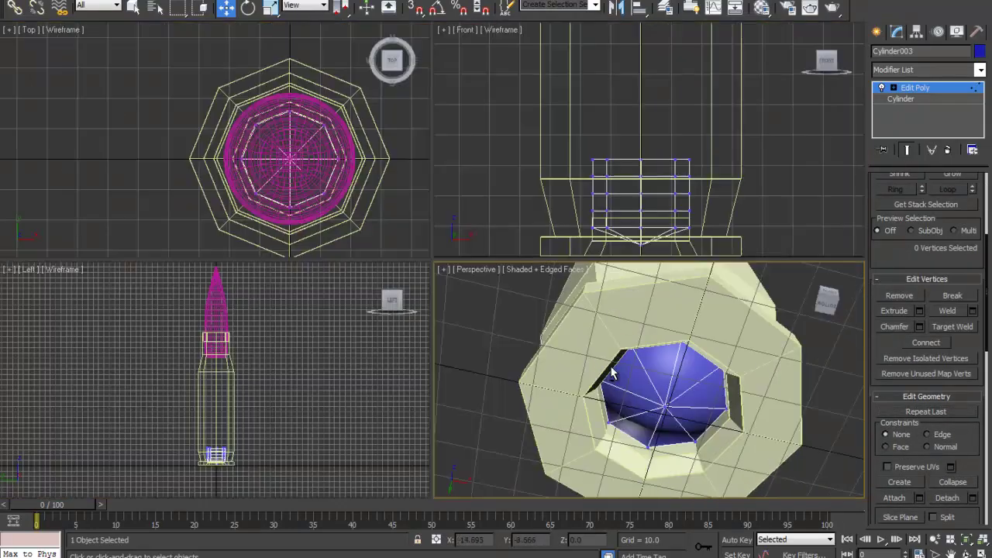
{"action": "left_click", "coordinate": [610, 157]}
{"action": "key", "text": "alt+w"}
{"action": "middle_click_drag", "start_coordinate": [341, 249], "coordinate": [480, 281]}
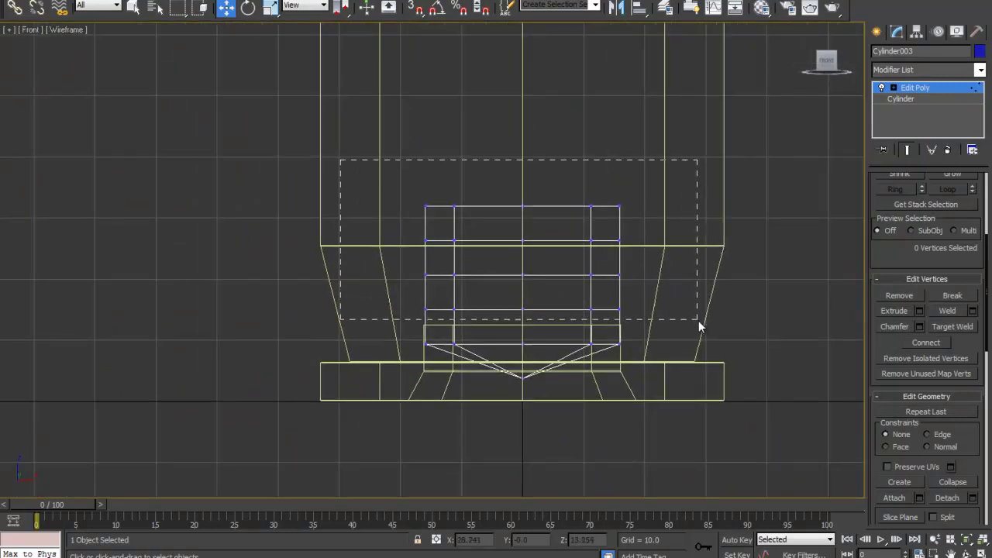
{"action": "left_click_drag", "start_coordinate": [699, 324], "coordinate": [695, 325]}
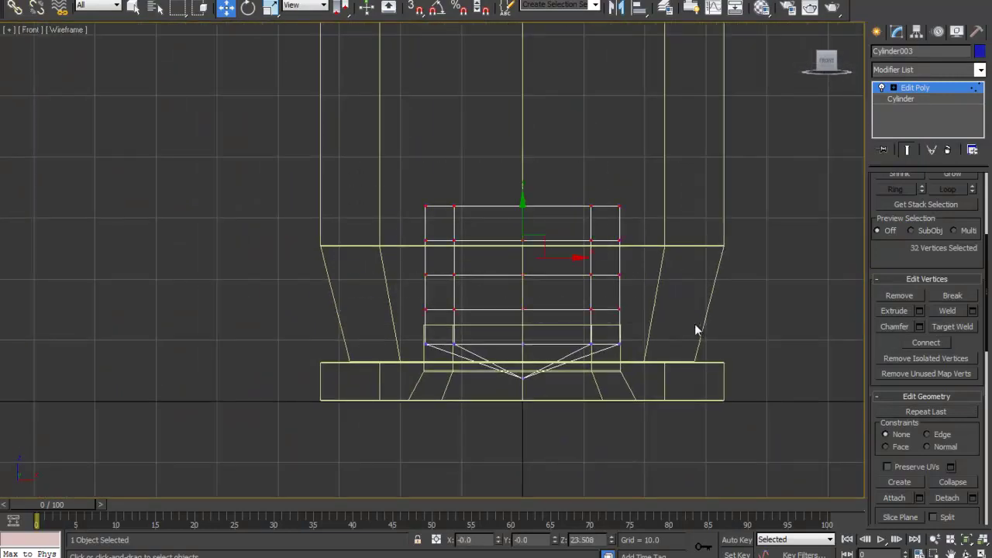
{"action": "left_click_drag", "start_coordinate": [687, 329], "coordinate": [708, 284]}
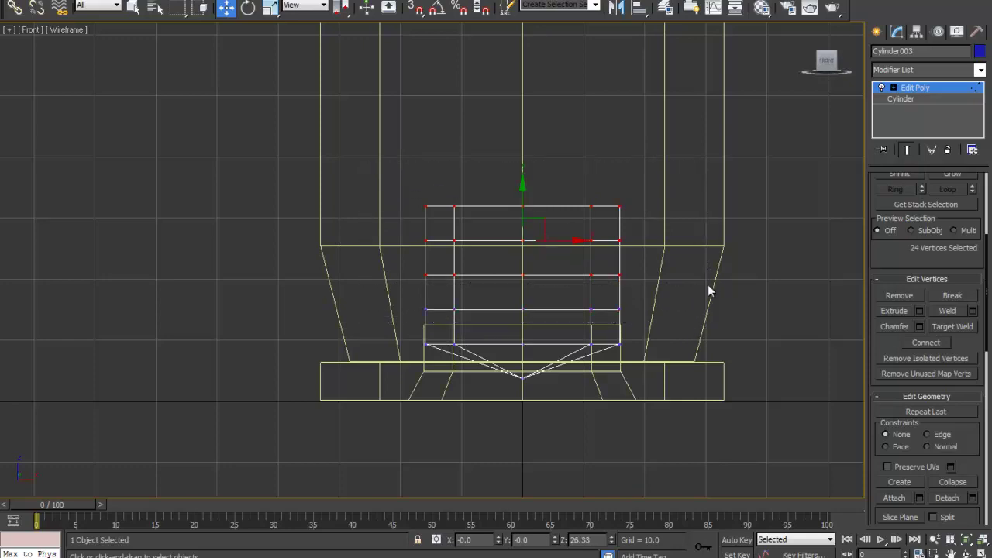
{"action": "key", "text": "Delete"}
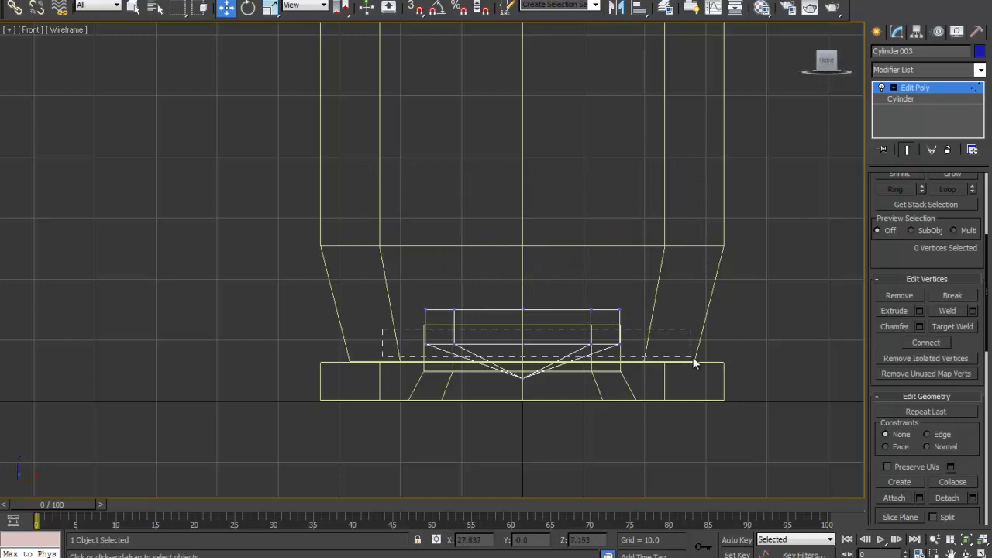
Lower the small cylinder's bottom vertex ring to Z 3.75, snapped level with the centre vertex, to flatten the cap.
{"action": "left_click_drag", "start_coordinate": [697, 358], "coordinate": [697, 358]}
{"action": "scroll", "coordinate": [496, 310], "scroll_direction": "up", "scroll_amount": 5}
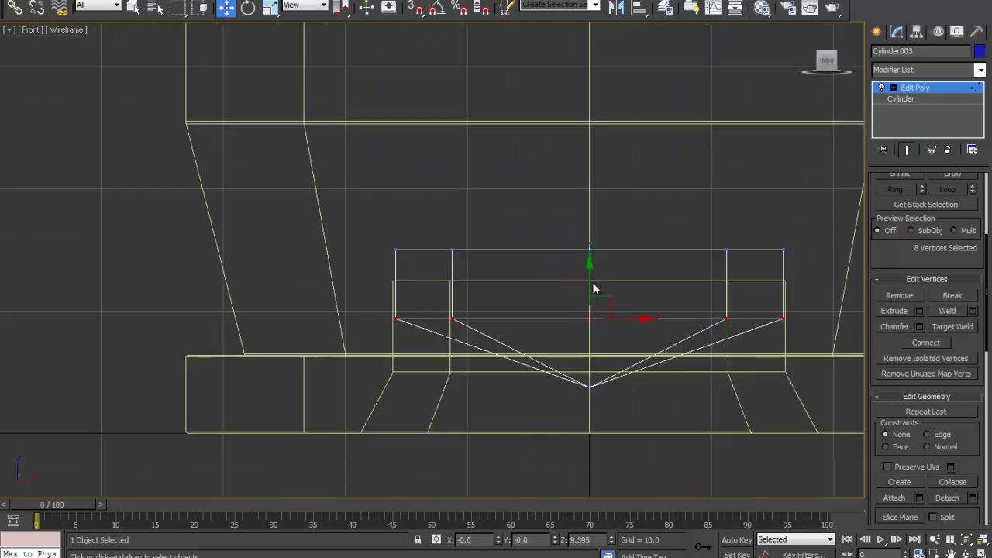
{"action": "left_click_drag", "start_coordinate": [591, 280], "coordinate": [591, 388]}
{"action": "key", "text": "s"}
{"action": "middle_click_drag", "start_coordinate": [566, 356], "coordinate": [487, 350]}
{"action": "key", "text": "alt+w"}
{"action": "middle_click", "coordinate": [599, 364]}
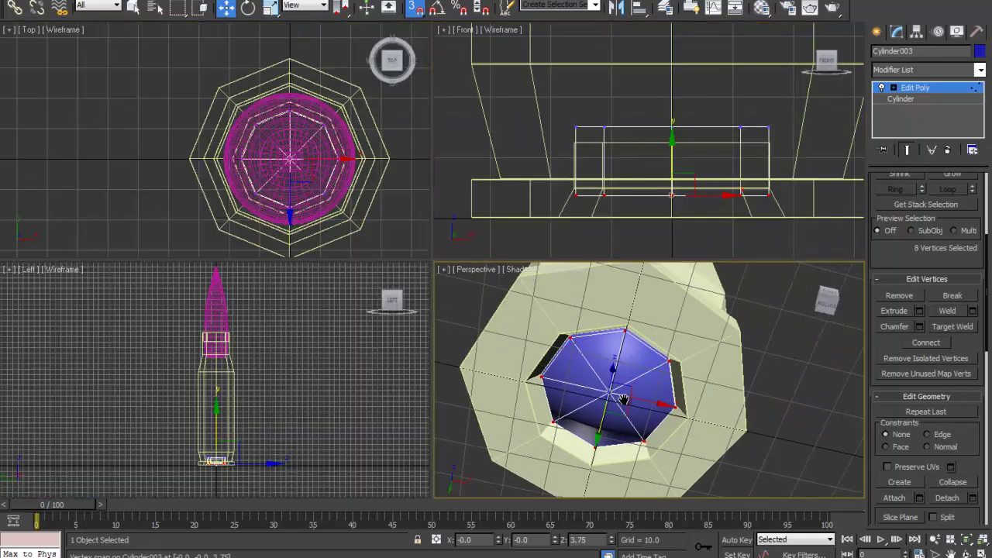
{"action": "key", "text": "alt+w"}
Delete seven of the eight triangular polygons in the small cylinder's bottom cap.
{"action": "mouse_move", "coordinate": [525, 290]}
{"action": "middle_mouse_down", "text": "alt"}
{"action": "mouse_move", "coordinate": [675, 387]}
{"action": "mouse_move", "coordinate": [604, 349]}
{"action": "mouse_move", "coordinate": [519, 334]}
{"action": "mouse_move", "coordinate": [554, 328]}
{"action": "mouse_move", "coordinate": [510, 298]}
{"action": "middle_mouse_up", "text": "alt"}
{"action": "key", "text": "4"}
{"action": "key", "text": "q"}
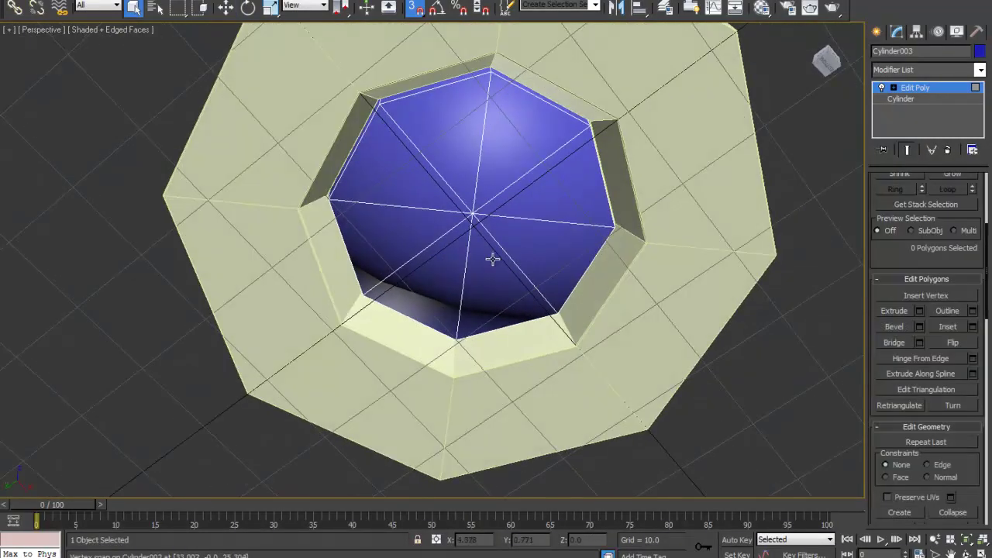
{"action": "left_click", "coordinate": [516, 254]}
{"action": "left_click", "coordinate": [490, 272], "text": "ctrl"}
{"action": "left_click", "coordinate": [439, 306], "text": "ctrl"}
{"action": "left_click", "coordinate": [404, 228], "text": "ctrl"}
{"action": "left_click", "coordinate": [428, 182], "text": "ctrl"}
{"action": "left_click", "coordinate": [450, 161], "text": "ctrl"}
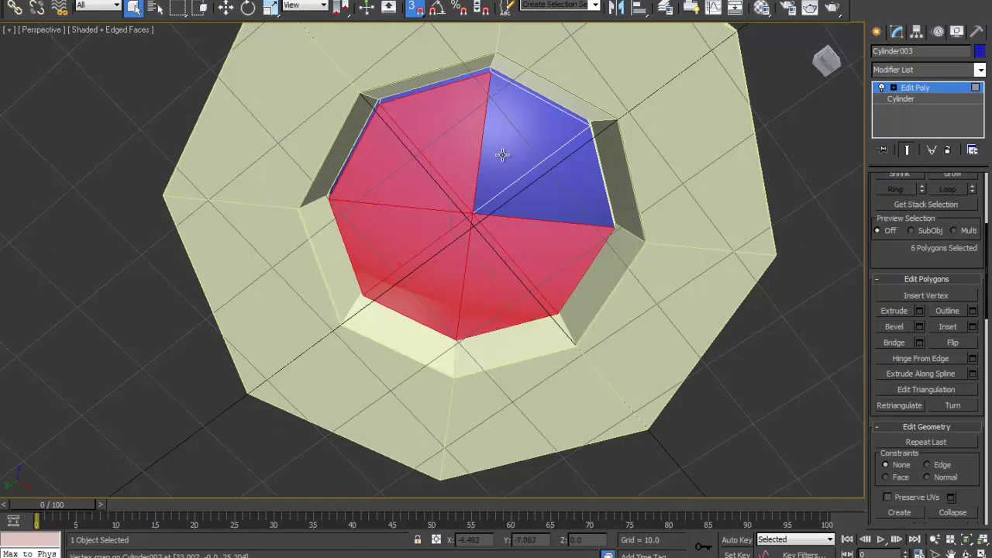
{"action": "left_click", "coordinate": [505, 155], "text": "ctrl"}
{"action": "key", "text": "Delete"}
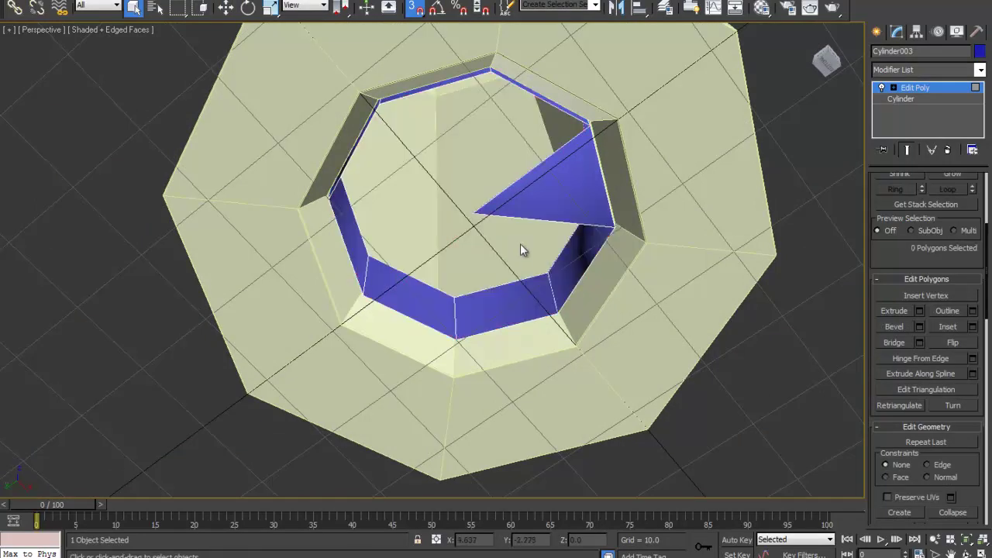
Bridge opposite edges around the cap's centre to fill two adjacent four-sided polygons.
{"action": "key", "text": "2"}
{"action": "left_click", "coordinate": [520, 218]}
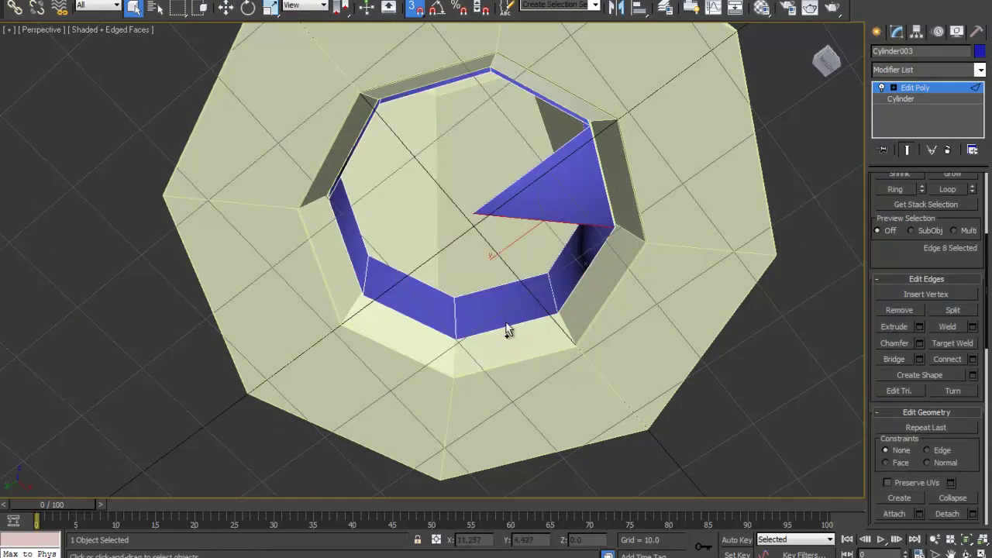
{"action": "left_click", "coordinate": [508, 326], "text": "ctrl"}
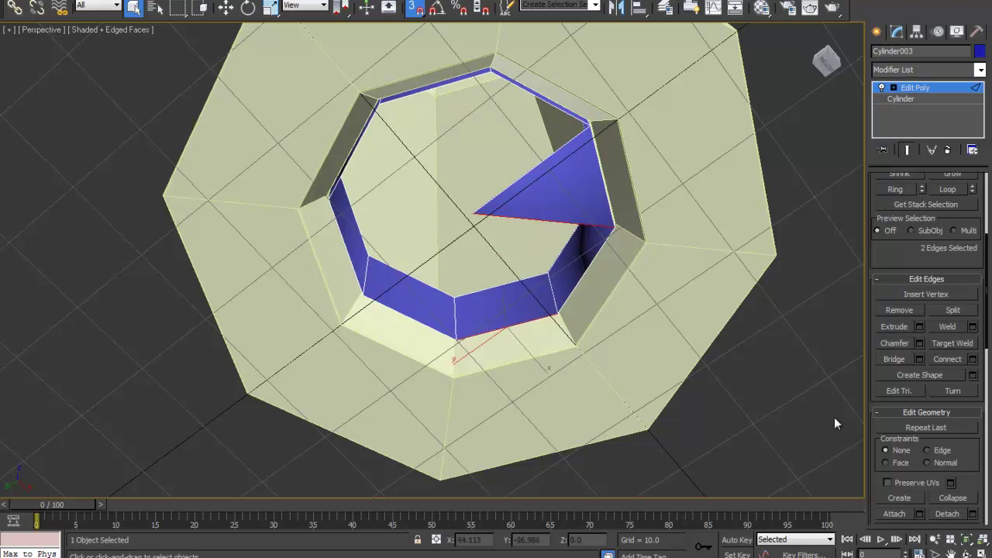
{"action": "left_click", "coordinate": [893, 360]}
{"action": "left_click", "coordinate": [465, 273]}
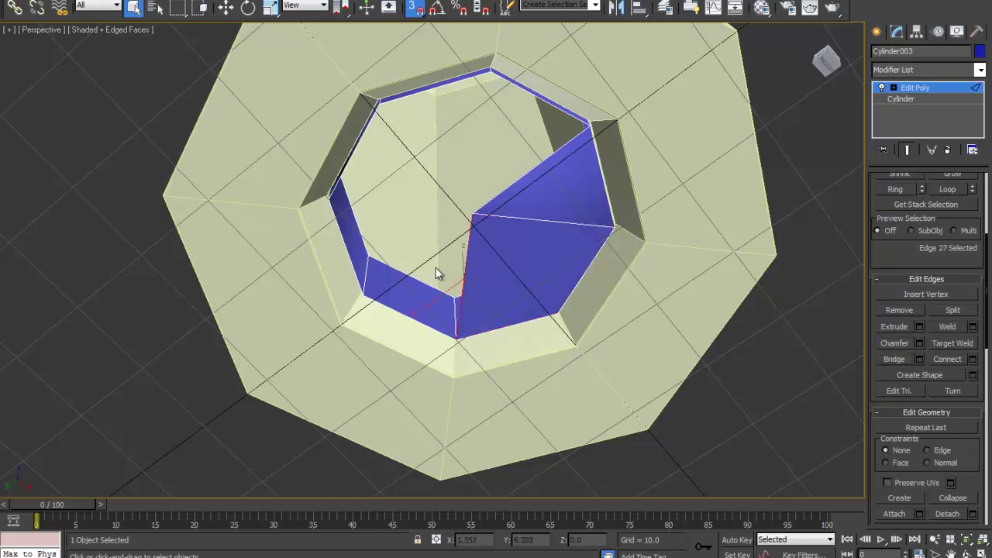
{"action": "left_click", "coordinate": [342, 238], "text": "ctrl"}
{"action": "left_click", "coordinate": [893, 360]}
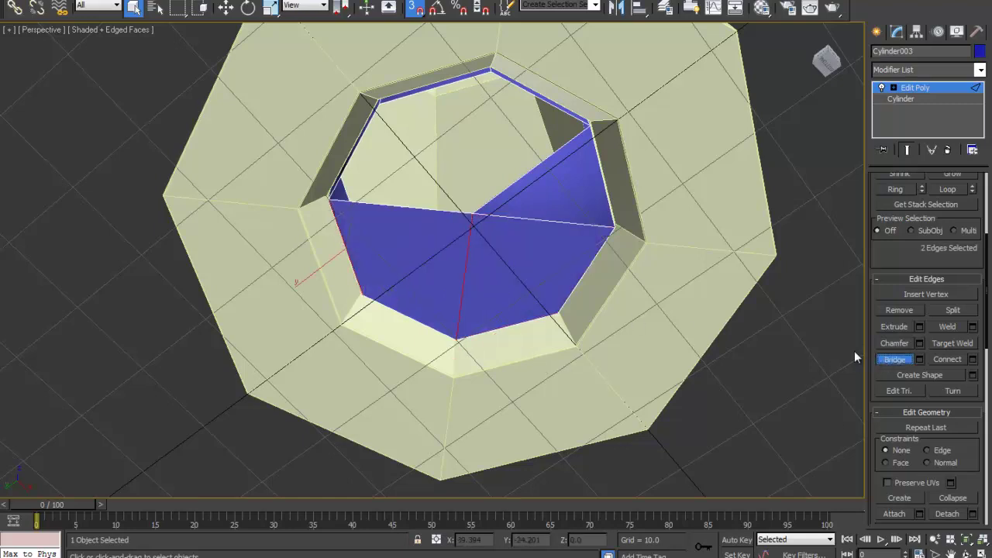
Bridge a third four-sided cap polygon, delete the leftover triangle, and bridge the last gap to close the cap.
{"action": "left_click", "coordinate": [425, 208]}
{"action": "left_click", "coordinate": [421, 92], "text": "ctrl"}
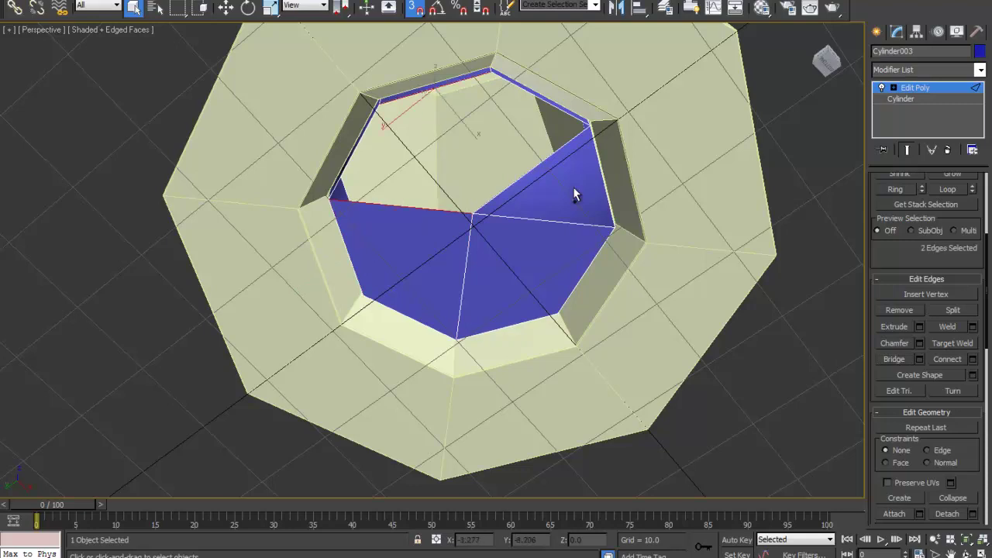
{"action": "left_click", "coordinate": [880, 358]}
{"action": "left_click", "coordinate": [556, 149]}
{"action": "key", "text": "Delete"}
{"action": "left_click", "coordinate": [547, 105]}
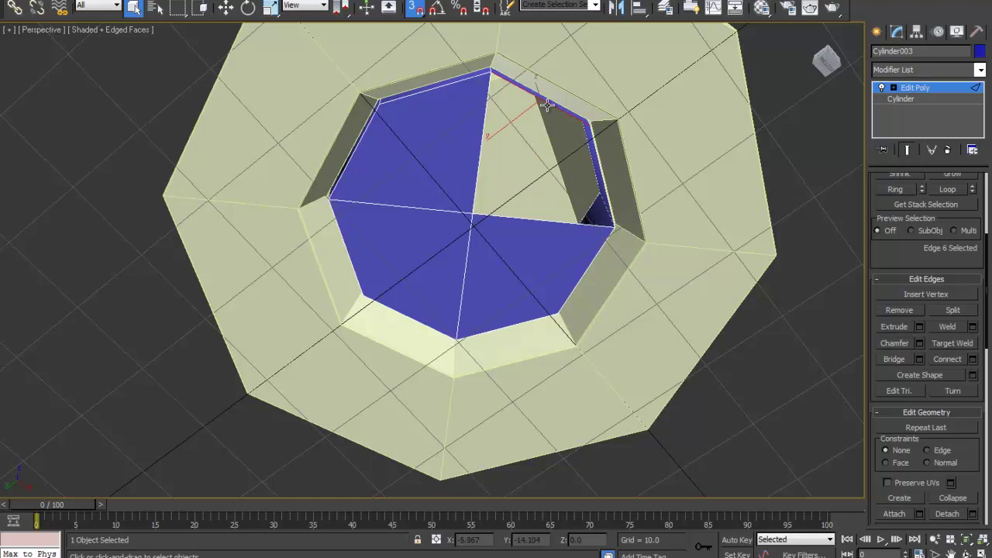
{"action": "left_click", "coordinate": [532, 221], "text": "ctrl"}
{"action": "left_click", "coordinate": [890, 359]}
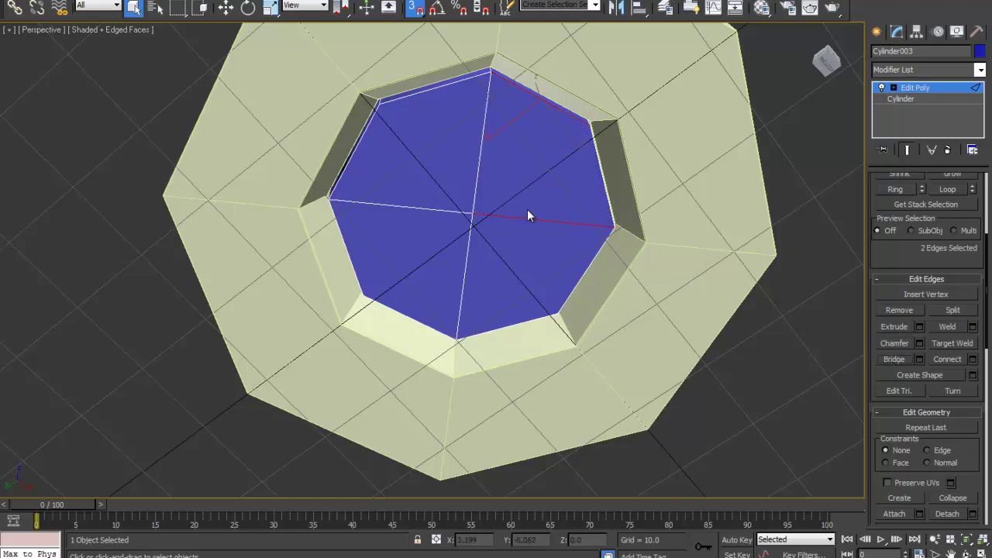
{"action": "middle_click_drag", "start_coordinate": [563, 217], "coordinate": [504, 152], "text": "alt"}
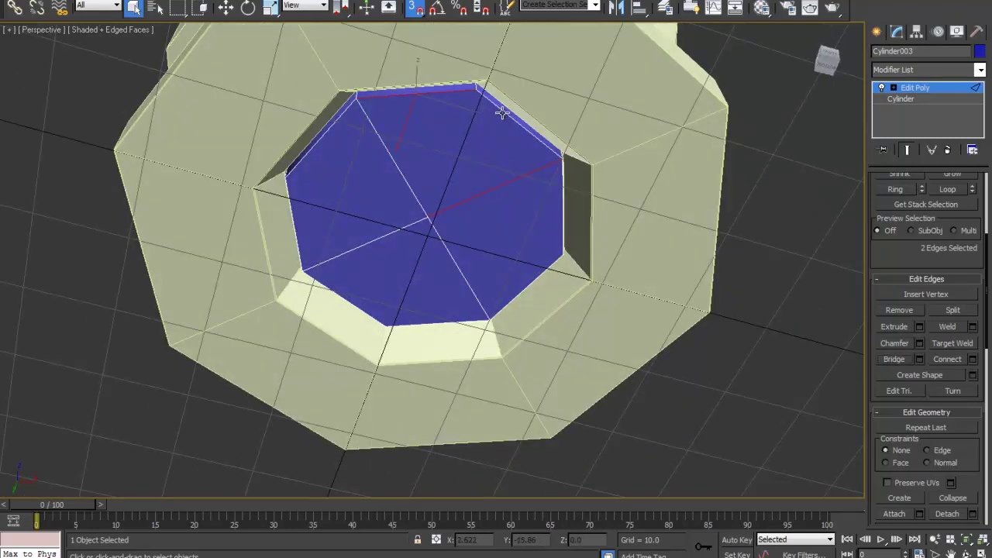
{"action": "left_click", "coordinate": [503, 112]}
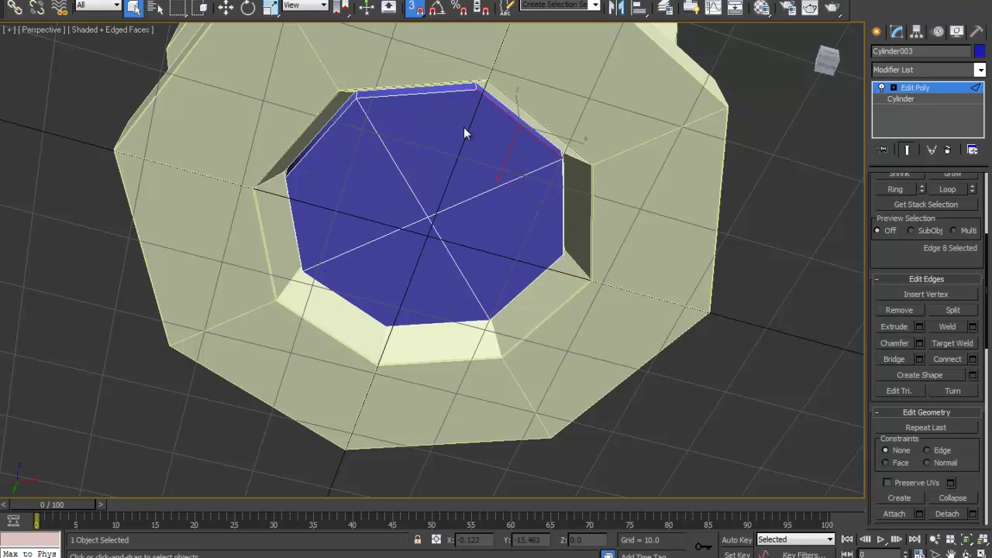
{"action": "middle_click_drag", "start_coordinate": [435, 140], "coordinate": [488, 148]}
Inset the four bottom cap polygons together by 0.132 to add a narrow supporting edge near the rim.
{"action": "key", "text": "4"}
{"action": "left_click", "coordinate": [500, 156]}
{"action": "left_click", "coordinate": [439, 208], "text": "ctrl"}
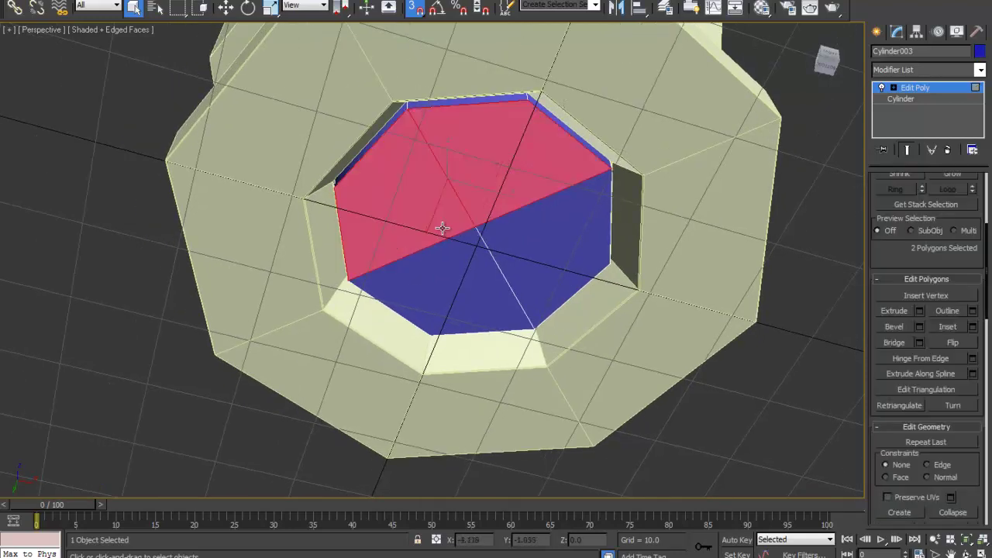
{"action": "left_click", "coordinate": [449, 254], "text": "ctrl"}
{"action": "left_click", "coordinate": [511, 253], "text": "ctrl"}
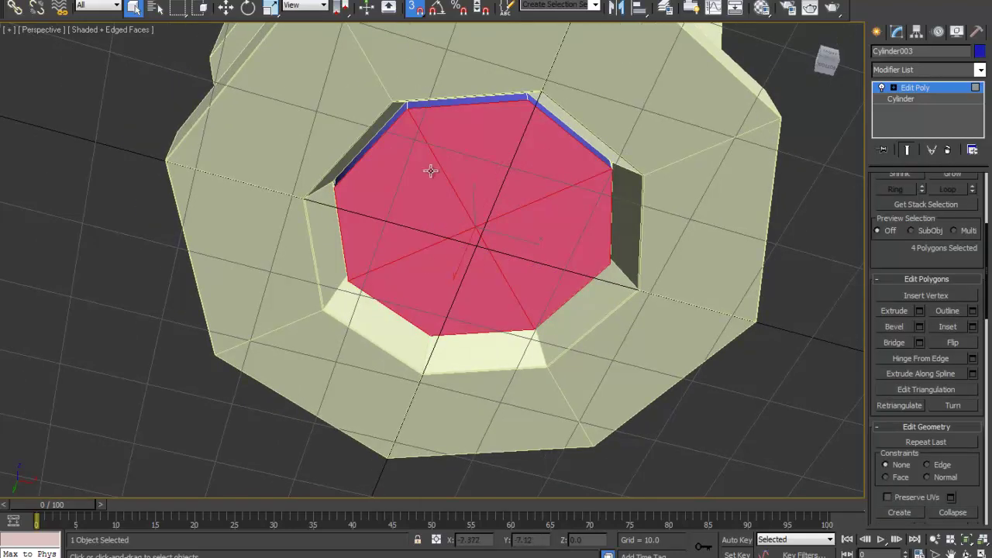
{"action": "middle_click_drag", "start_coordinate": [475, 163], "coordinate": [517, 166], "text": "alt"}
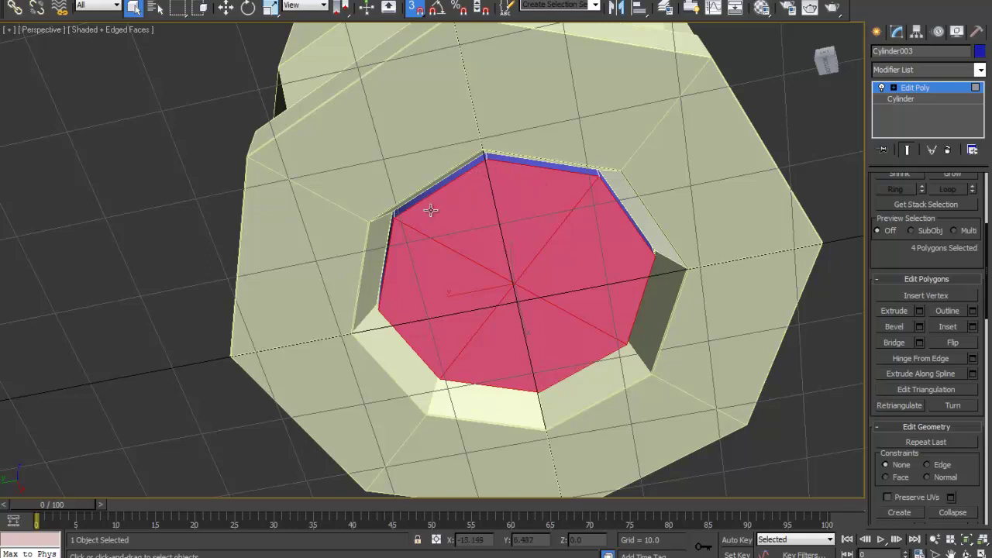
{"action": "middle_click_drag", "start_coordinate": [525, 245], "coordinate": [454, 235], "text": "alt"}
{"action": "scroll", "coordinate": [454, 235], "scroll_direction": "up", "scroll_amount": 3}
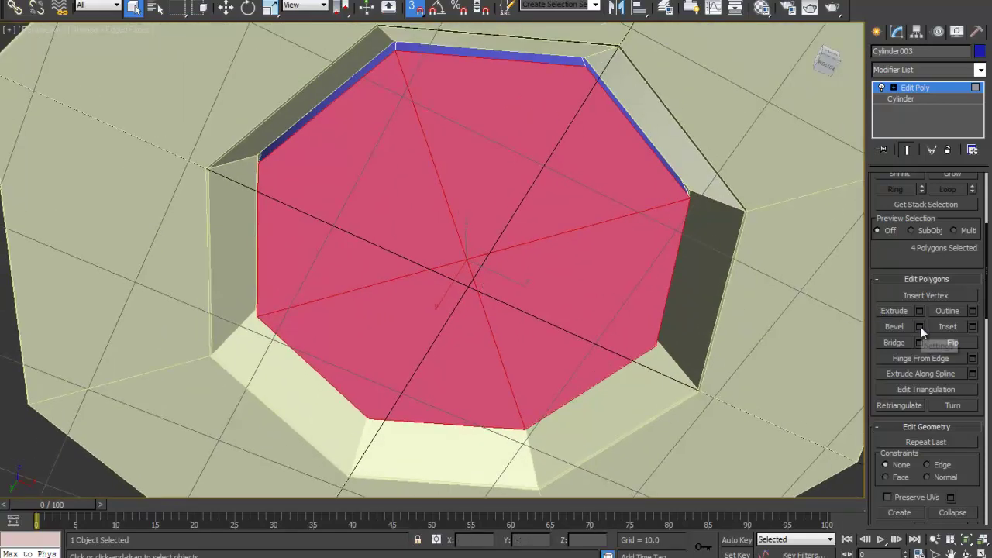
{"action": "left_click", "coordinate": [973, 328]}
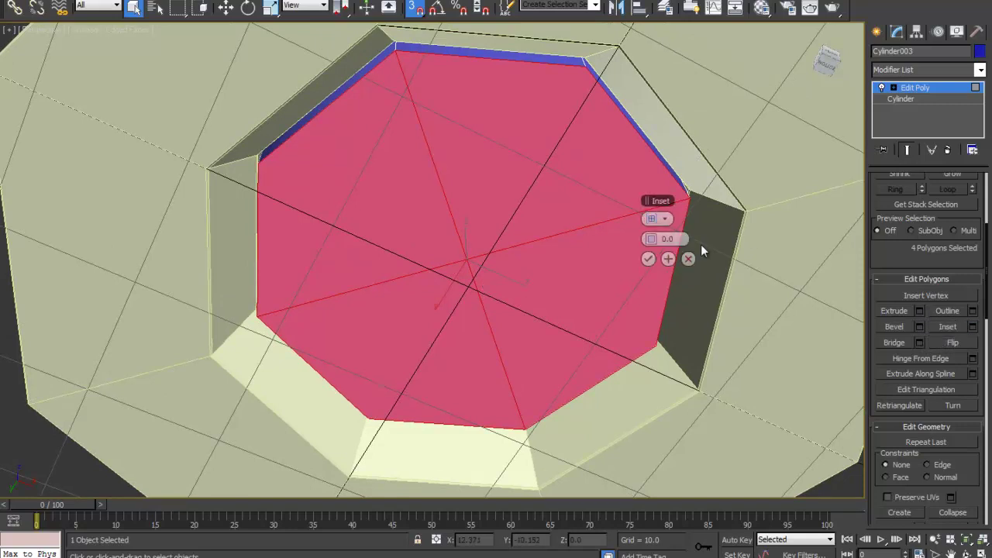
{"action": "mouse_move", "coordinate": [650, 242]}
{"action": "left_mouse_down"}
{"action": "mouse_move", "coordinate": [682, 240]}
{"action": "mouse_move", "coordinate": [651, 242]}
{"action": "left_mouse_up"}
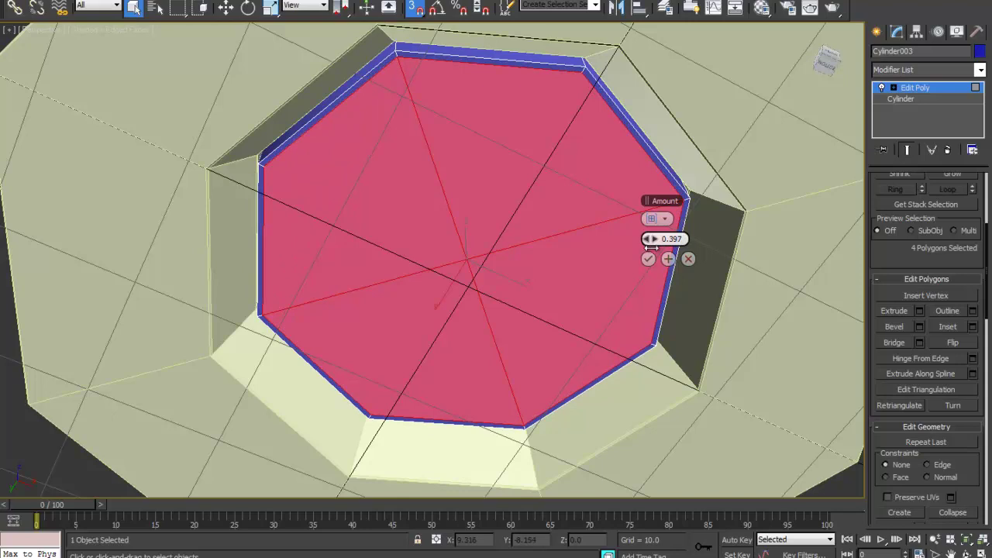
{"action": "left_click_drag", "start_coordinate": [651, 248], "coordinate": [650, 249]}
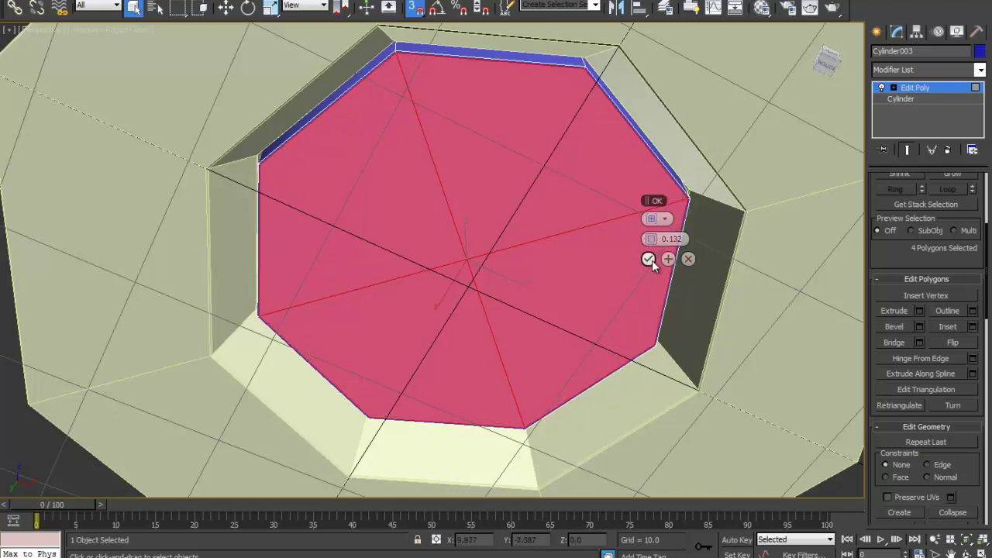
{"action": "left_click", "coordinate": [649, 259]}
Leave sub-object editing and apply a TurboSmooth modifier to the small cylinder, viewing the rounded cap from below.
{"action": "middle_click_drag", "start_coordinate": [477, 125], "coordinate": [462, 276], "text": "alt"}
{"action": "scroll", "coordinate": [498, 172], "scroll_direction": "up", "scroll_amount": 4}
{"action": "scroll", "coordinate": [673, 259], "scroll_direction": "down", "scroll_amount": 6}
{"action": "key", "text": "1"}
{"action": "key", "text": "1"}
{"action": "left_click", "coordinate": [701, 259]}
{"action": "left_click", "coordinate": [462, 276]}
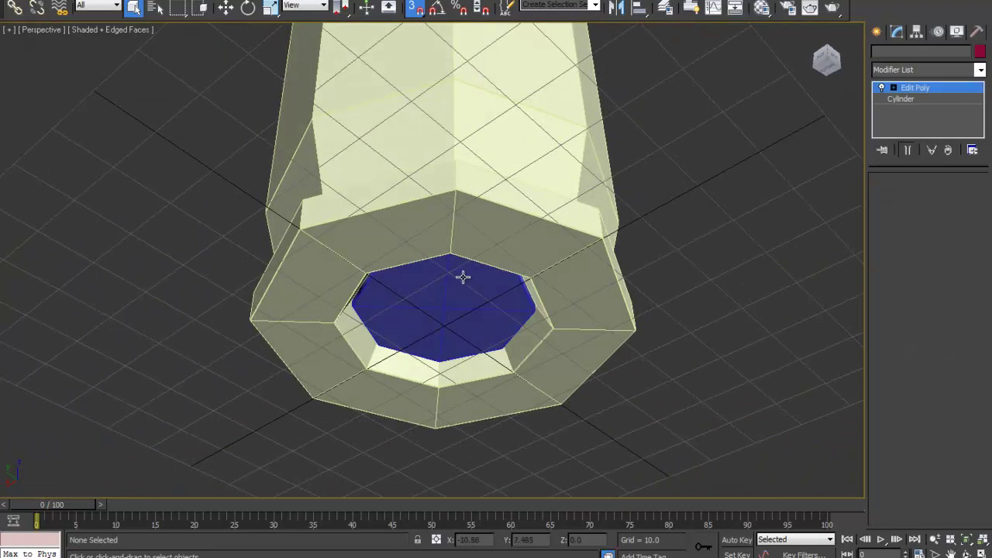
{"action": "left_click", "coordinate": [914, 68]}
{"action": "type", "text": "tu"}
{"action": "key", "text": "Return"}
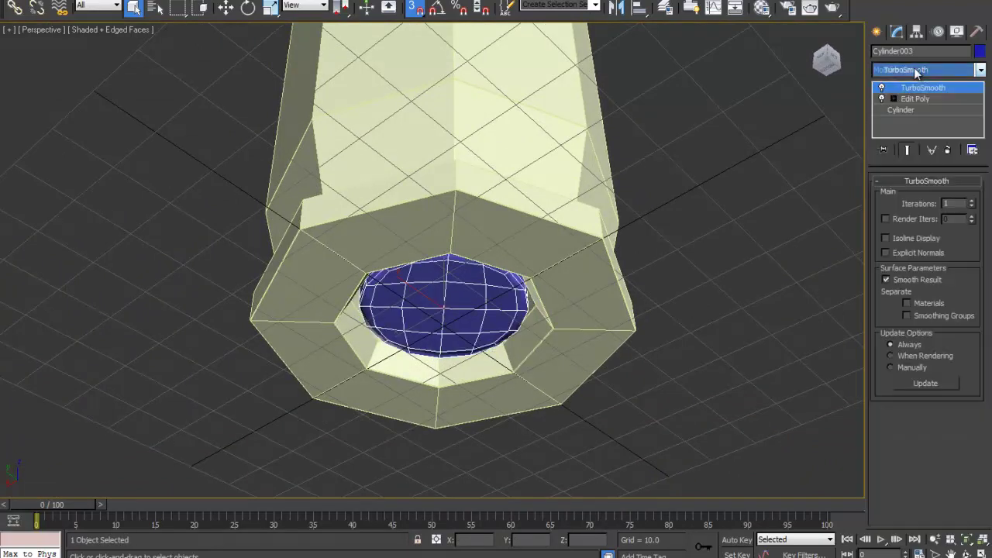
{"action": "middle_click_drag", "start_coordinate": [585, 340], "coordinate": [625, 284], "text": "alt"}
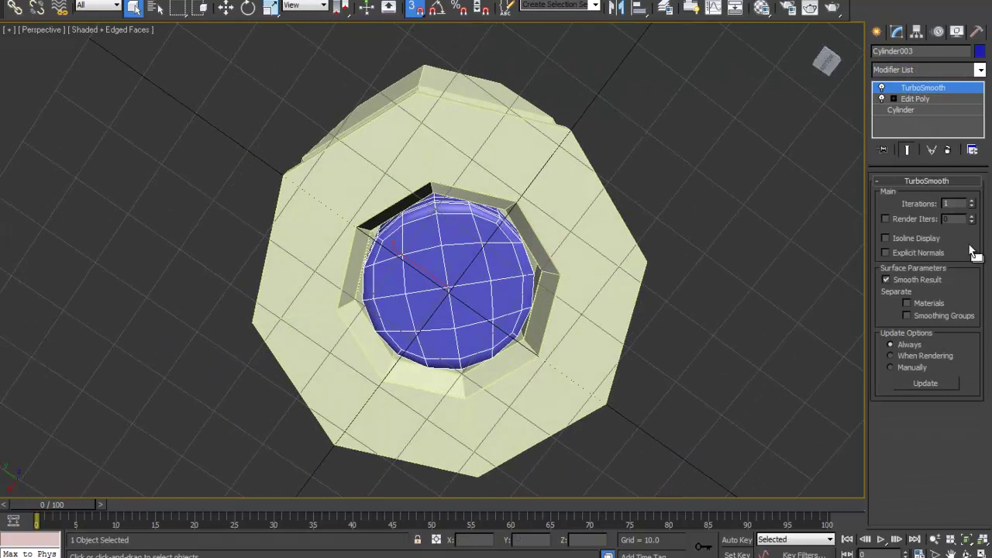
Set the primer's TurboSmooth iterations to 2 and switch the casing's TurboSmooth modifier back on.
{"action": "left_click", "coordinate": [973, 207]}
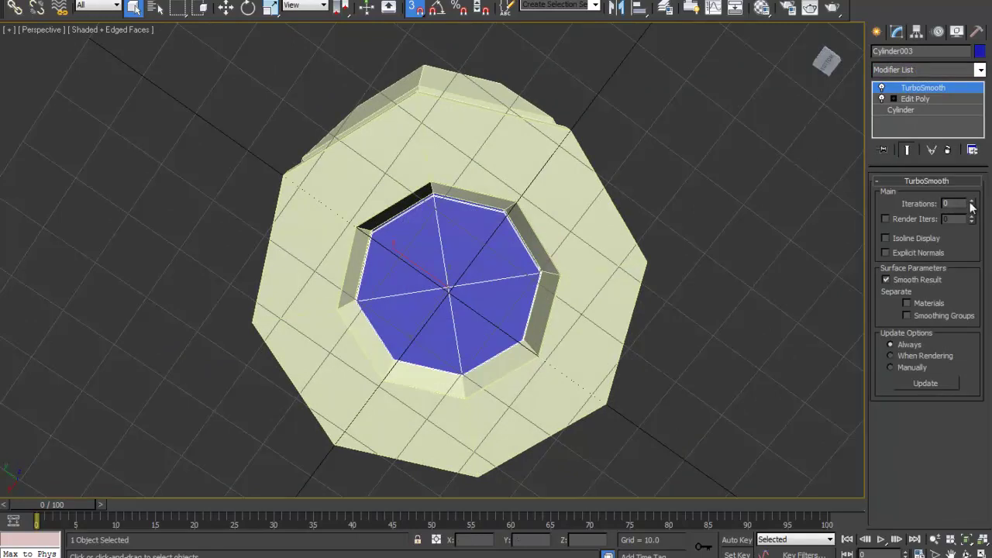
{"action": "left_click", "coordinate": [973, 202]}
{"action": "left_click", "coordinate": [605, 231]}
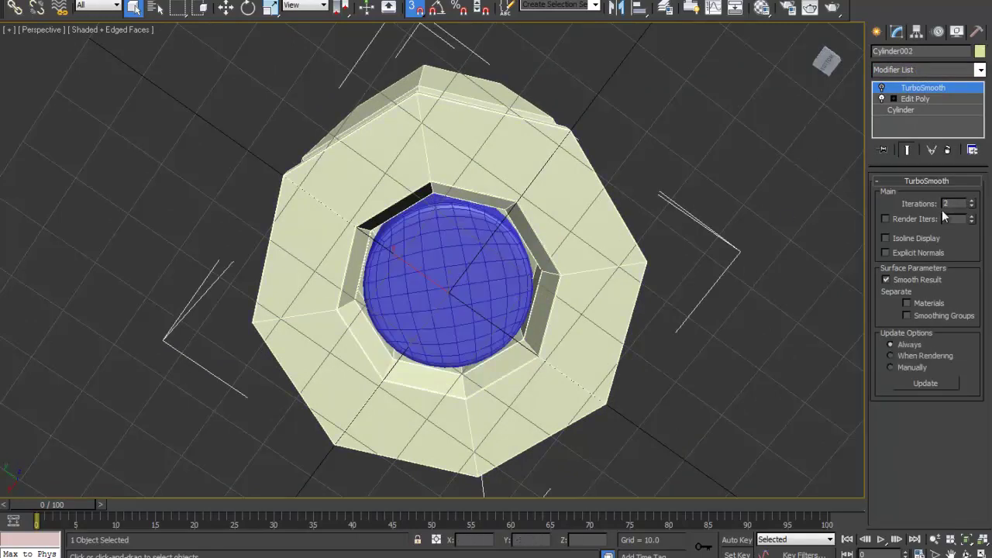
{"action": "left_click", "coordinate": [881, 90]}
{"action": "left_click", "coordinate": [737, 204]}
Turn off the edged-faces display in the Perspective view and inspect the whole shaded cartridge.
{"action": "left_click", "coordinate": [116, 30]}
{"action": "left_click", "coordinate": [152, 91]}
{"action": "mouse_move", "coordinate": [302, 217]}
{"action": "middle_mouse_down", "text": "alt"}
{"action": "mouse_move", "coordinate": [485, 290]}
{"action": "mouse_move", "coordinate": [534, 295]}
{"action": "mouse_move", "coordinate": [498, 341]}
{"action": "middle_mouse_up", "text": "alt"}
{"action": "scroll", "coordinate": [498, 341], "scroll_direction": "down", "scroll_amount": 10}
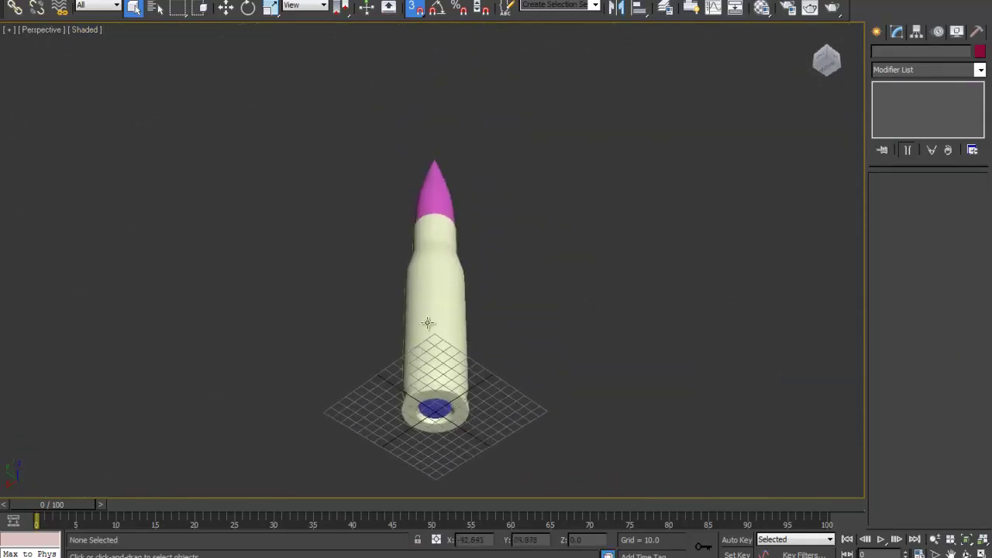
{"action": "middle_click_drag", "start_coordinate": [432, 309], "coordinate": [432, 349], "text": "alt"}
Move the pink bullet tip down through the casing to the world origin at X 0, Y 0, Z 0.
{"action": "left_click", "coordinate": [439, 128]}
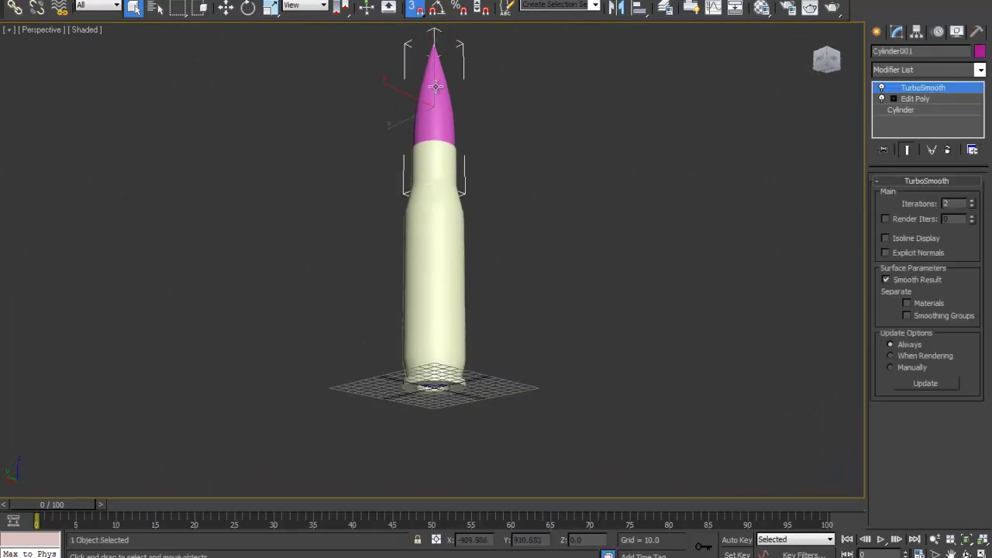
{"action": "key", "text": "w"}
{"action": "left_click_drag", "start_coordinate": [435, 87], "coordinate": [432, 124]}
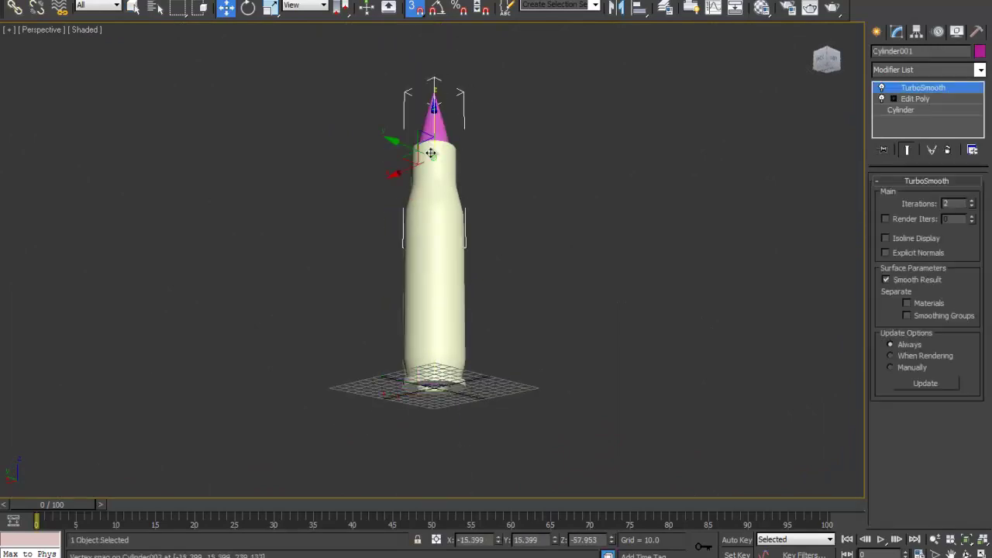
{"action": "key", "text": "ctrl+z"}
Save the scene in the scenes folder as Bullet_001 in 3ds Max format.
{"action": "key", "text": "ctrl+s"}
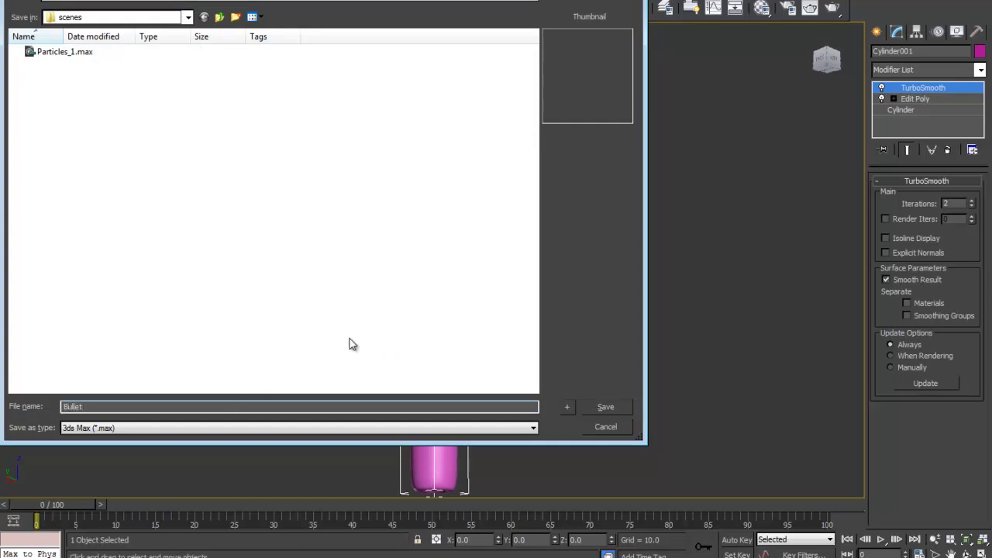
{"action": "type", "text": "Bullet001"}
{"action": "key", "text": "Left"}
{"action": "key", "text": "Left"}
{"action": "key", "text": "Left"}
{"action": "type", "text": "_"}
{"action": "key", "text": "Return"}
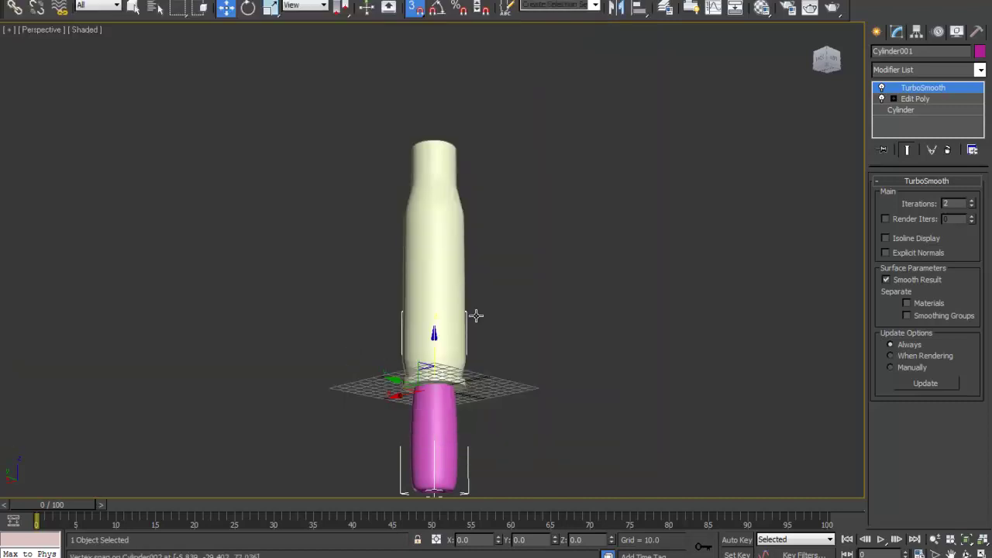